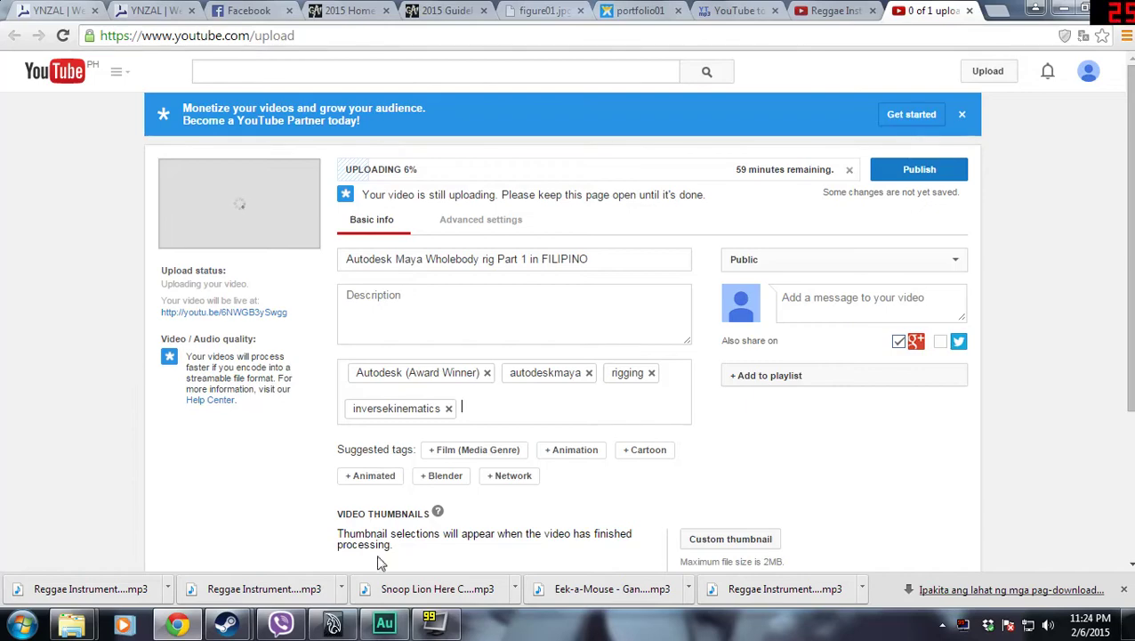
Switch from the YouTube upload page in Chrome to the Maya leg rig scene
left_click(333, 622)
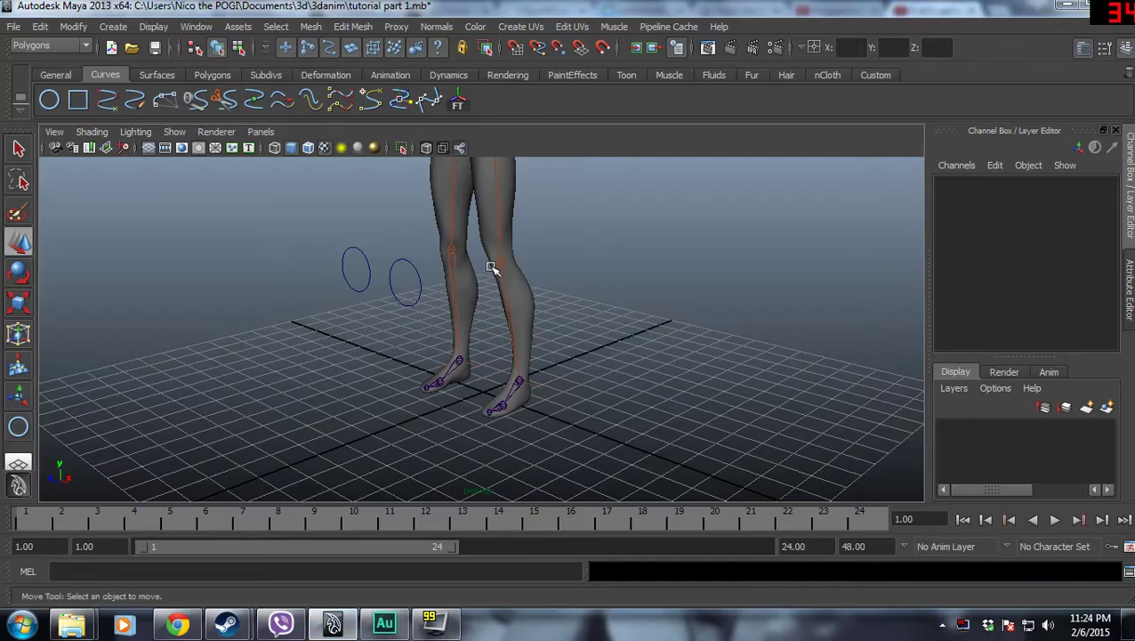
Test-lift the left leg by raising the AnkleIK_L handle, then undo the lift
scroll(573, 289, "up", 2)
scroll(587, 294, "up", 3)
mouse_move(587, 295)
left_mouse_down("alt")
mouse_move(577, 252)
mouse_move(676, 258)
mouse_move(573, 390)
mouse_move(585, 429)
left_mouse_up("alt")
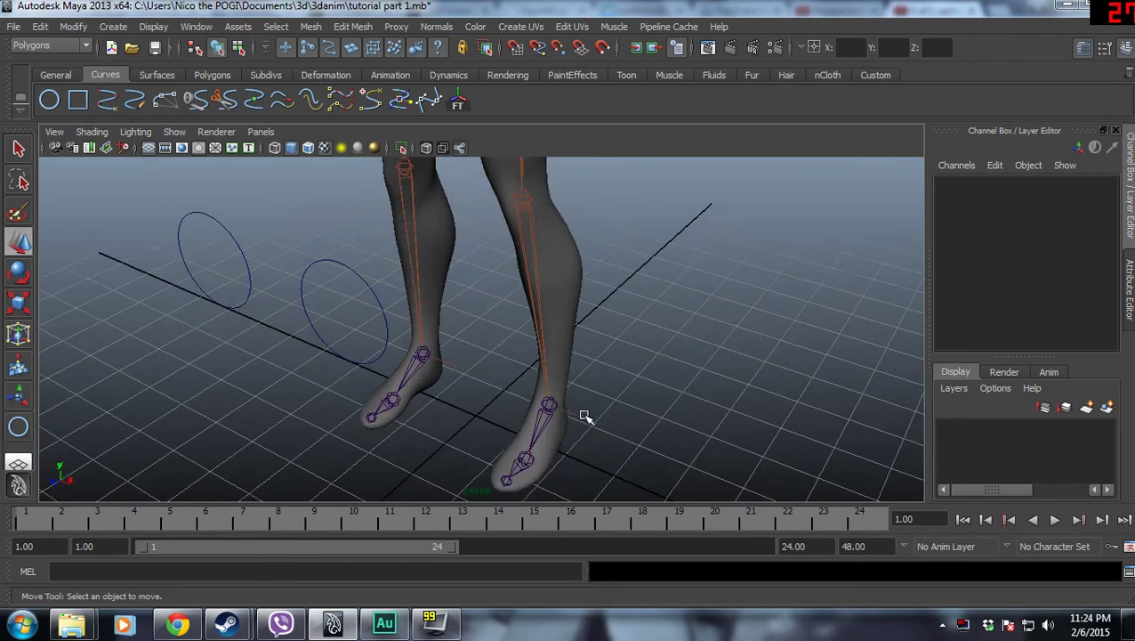
left_click(586, 417)
left_click_drag(545, 351, 535, 212)
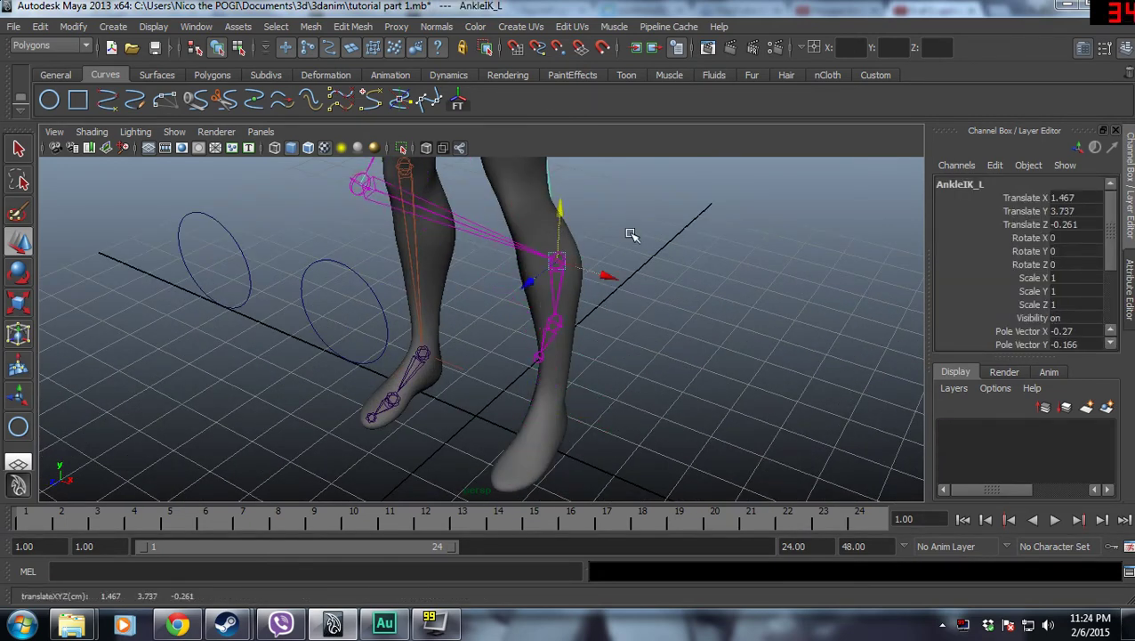
key("ctrl+z")
Select the left knee circle nurbsCircle1 and view the legs from the front
left_click(651, 279)
mouse_move(651, 279)
left_mouse_down("alt")
mouse_move(648, 306)
mouse_move(712, 312)
left_mouse_up("alt")
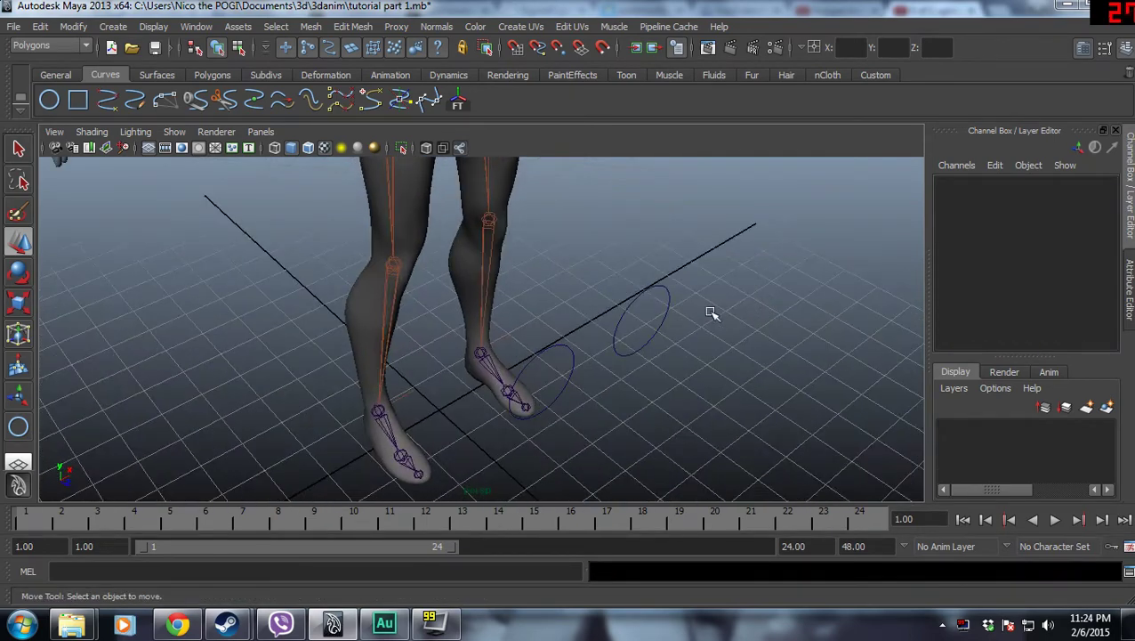
left_click(660, 287)
mouse_move(632, 279)
left_mouse_down("alt")
mouse_move(732, 241)
mouse_move(643, 207)
mouse_move(697, 217)
left_mouse_up("alt")
Rename the selected left knee circle to KneeControl_L
double_click(981, 185)
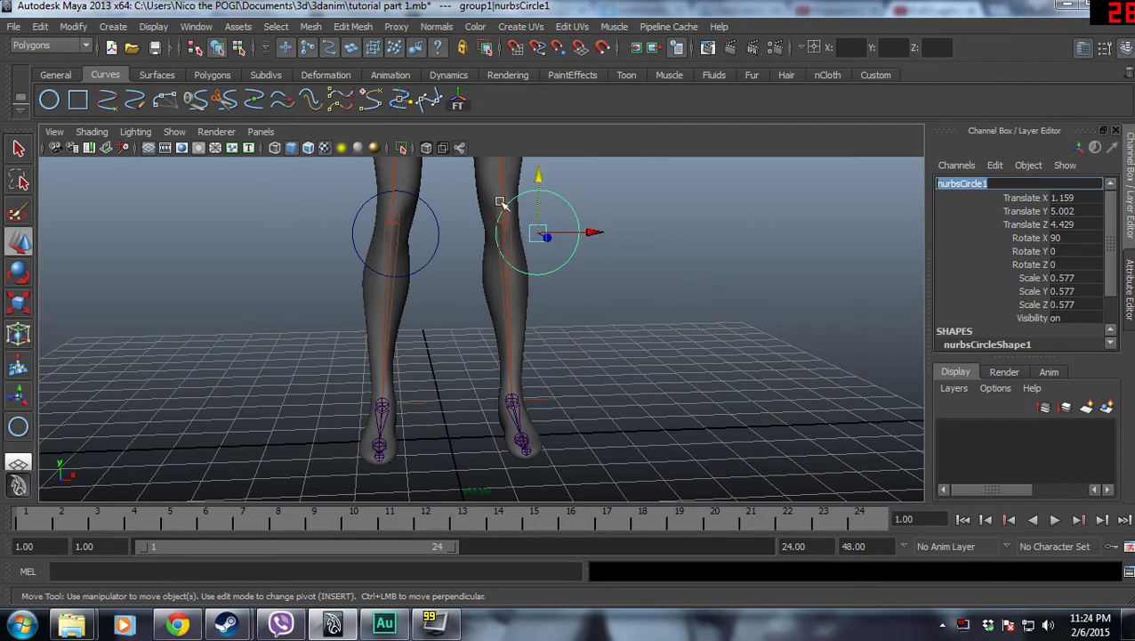
type("KneeControl")
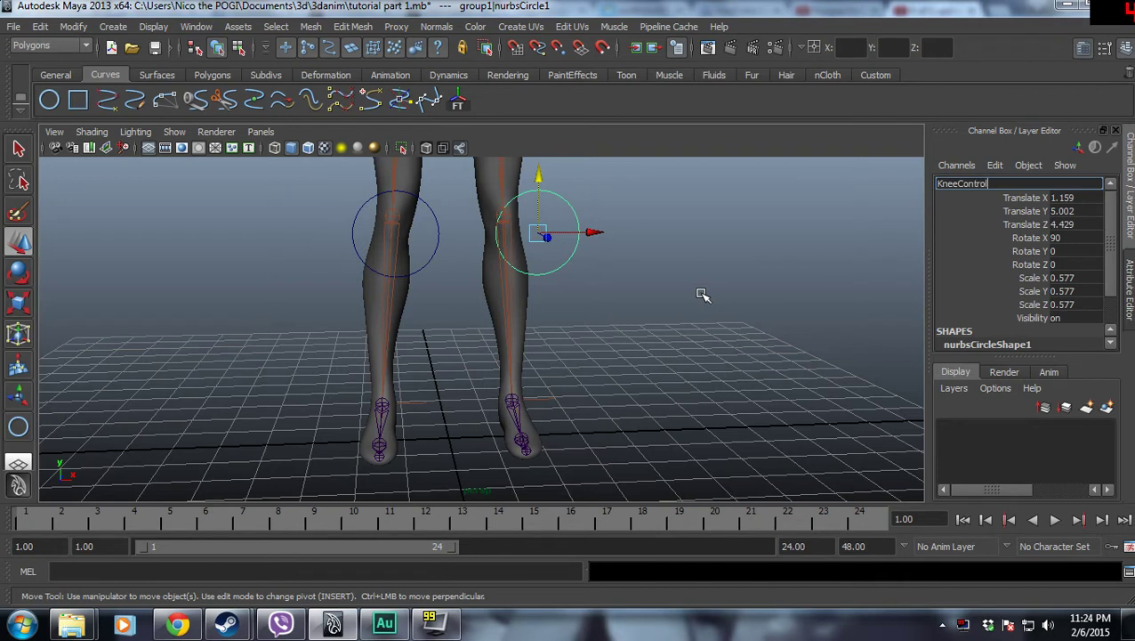
type("_L")
key("Return")
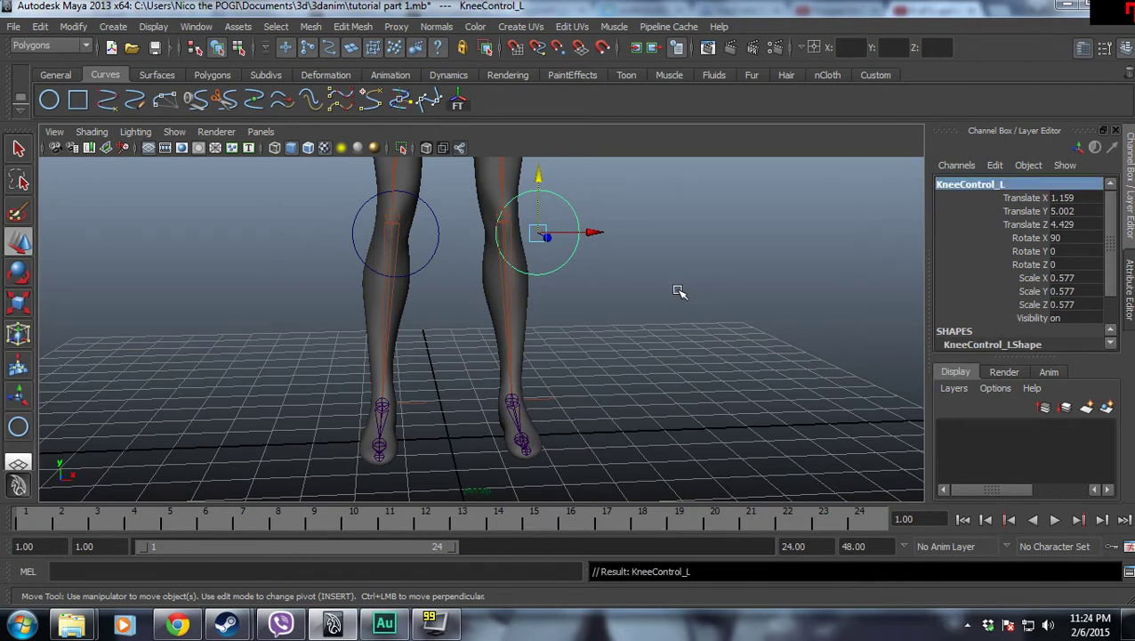
Select the other knee circle and rename it KneeControl_R
left_click(437, 218)
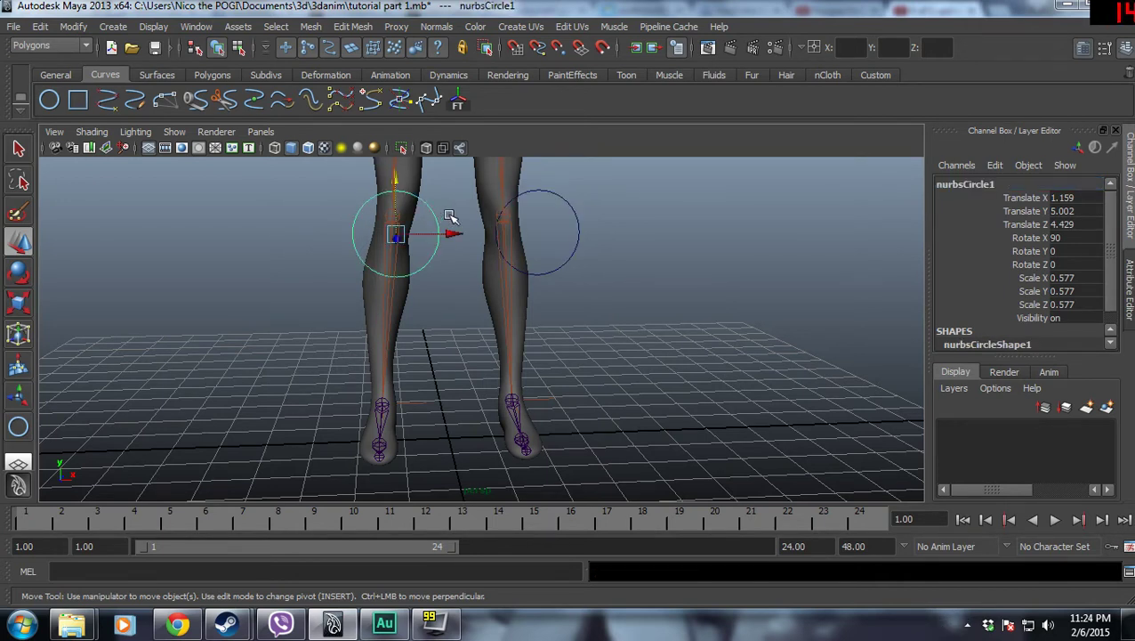
double_click(976, 185)
type("KneeControl_R")
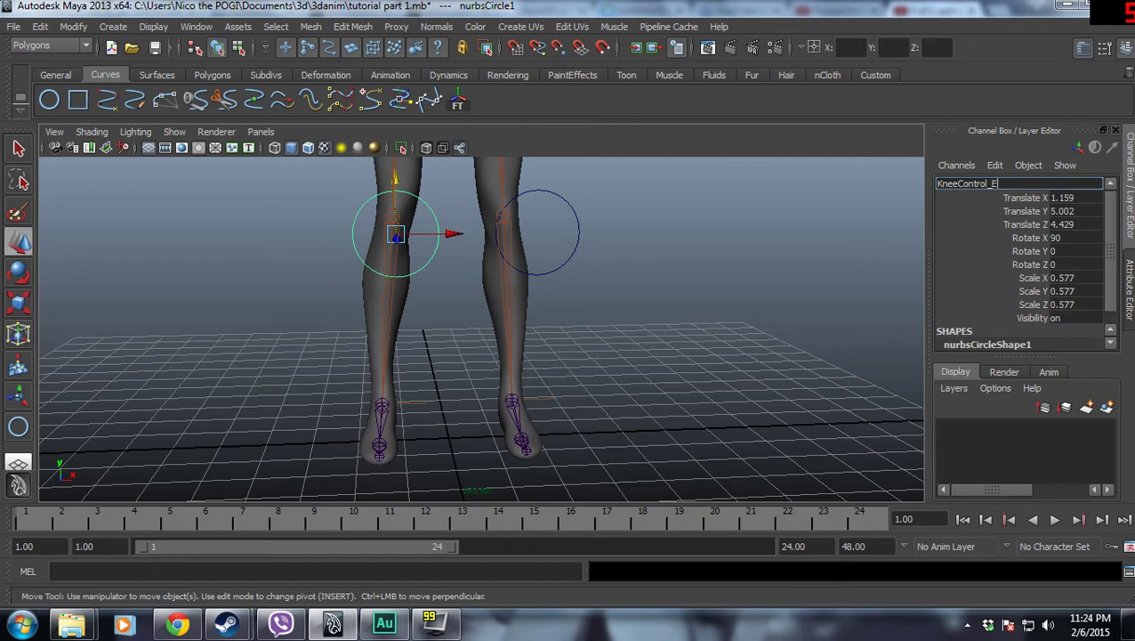
key("Return")
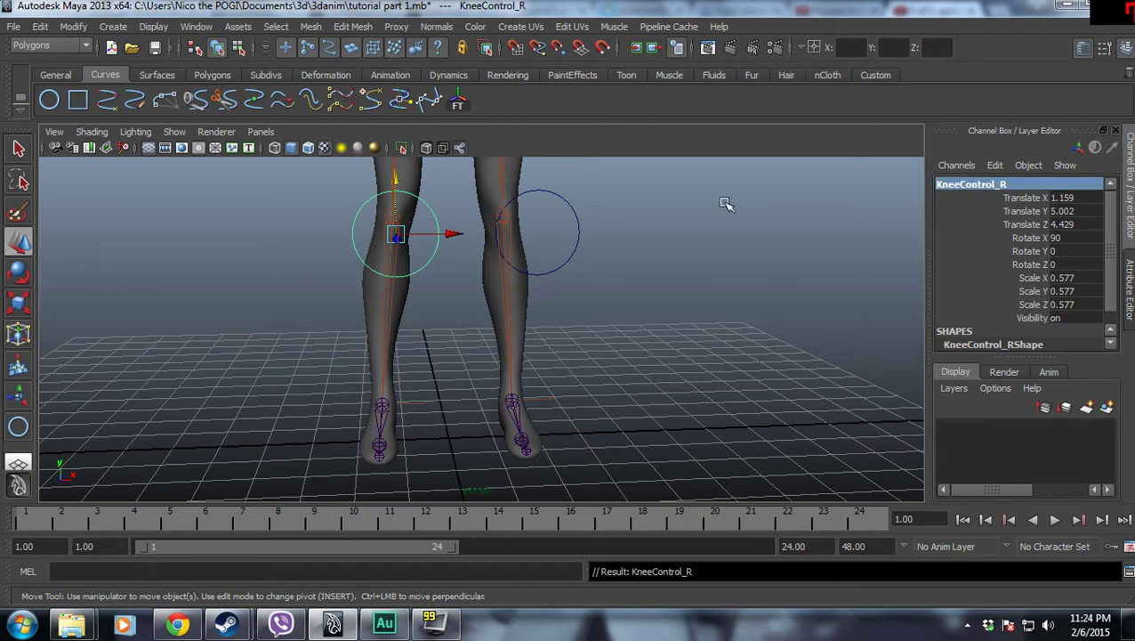
left_click_drag(578, 233, 568, 286, "alt")
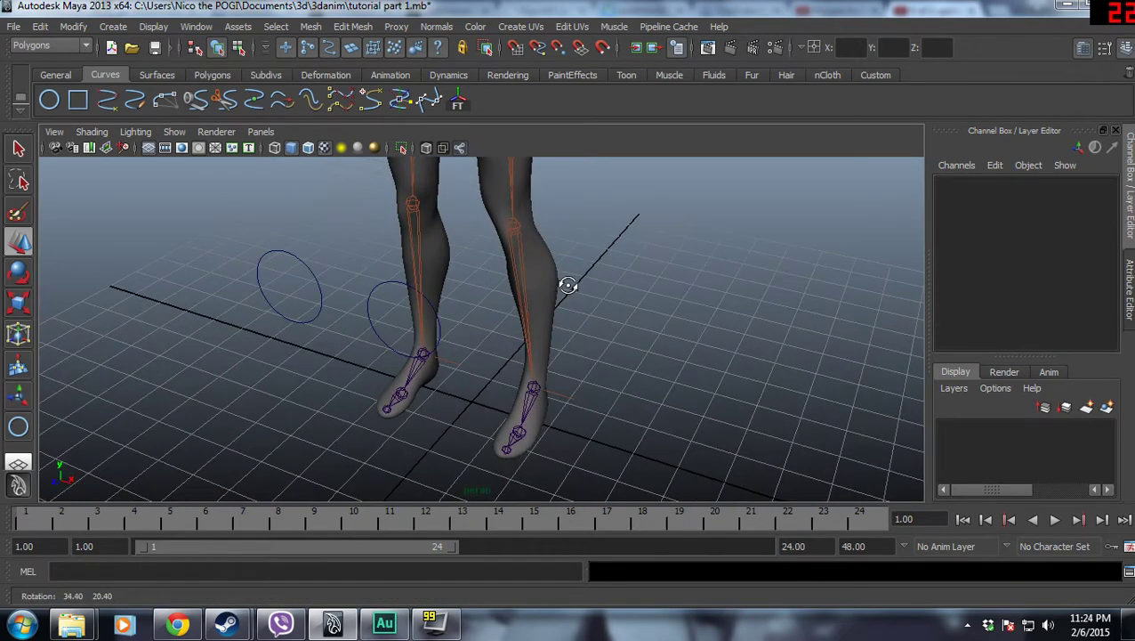
Select the KneeControl_L circle, then add the AnkleIK_L handle last
mouse_move(469, 318)
left_mouse_down("alt")
mouse_move(655, 324)
mouse_move(509, 370)
left_mouse_up("alt")
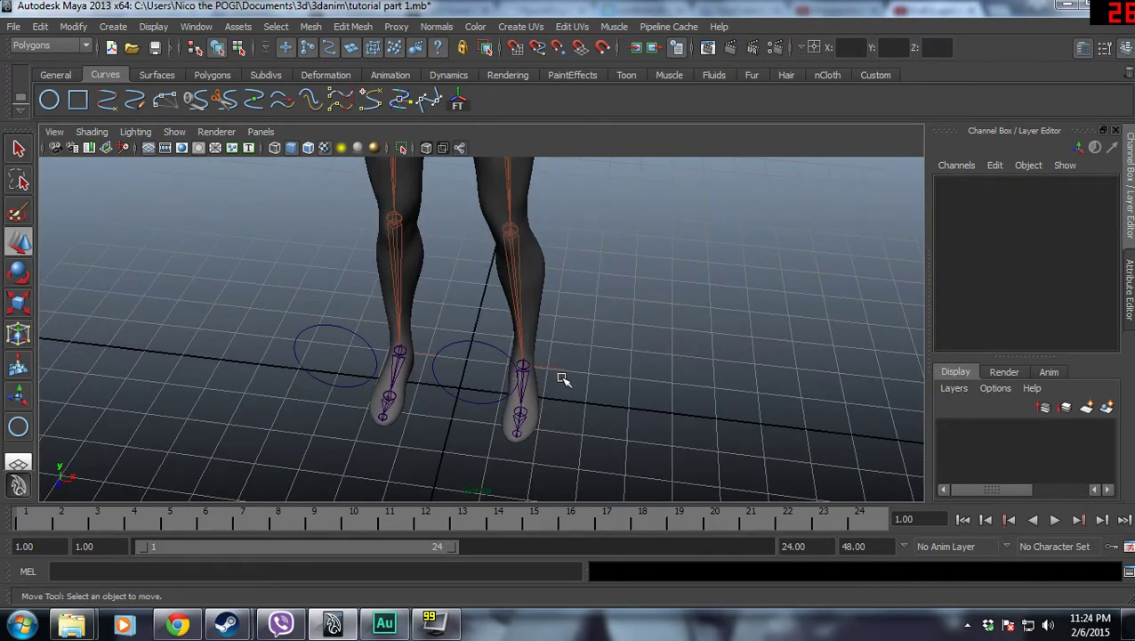
left_click(500, 350)
left_click_drag(633, 338, 628, 297, "alt")
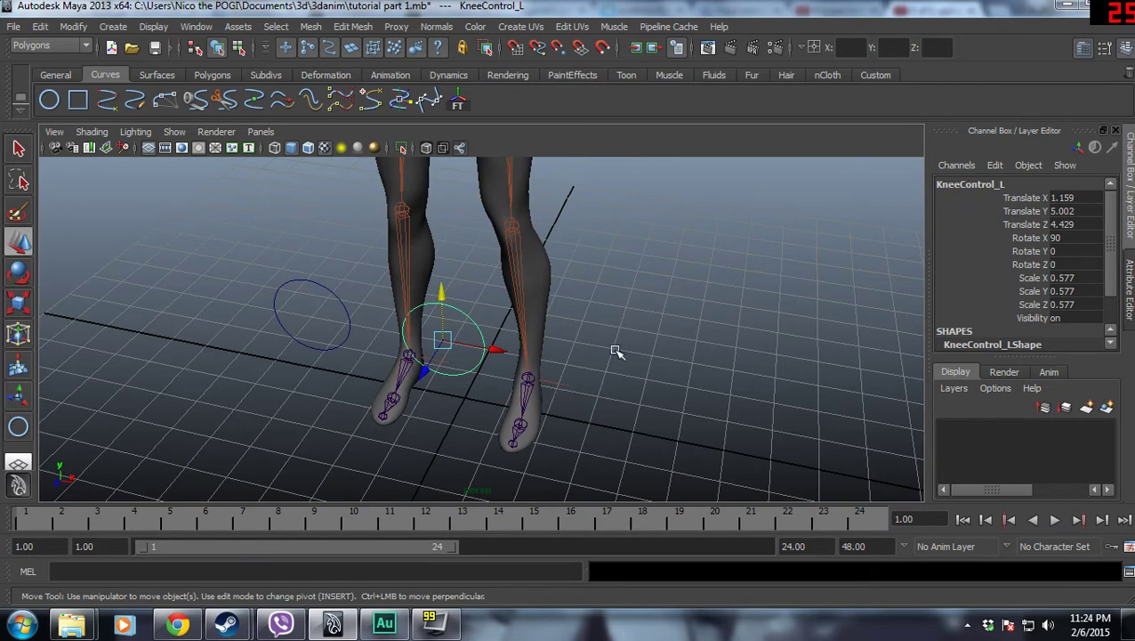
left_click(473, 333)
left_click(458, 317)
scroll(577, 383, "up", 3)
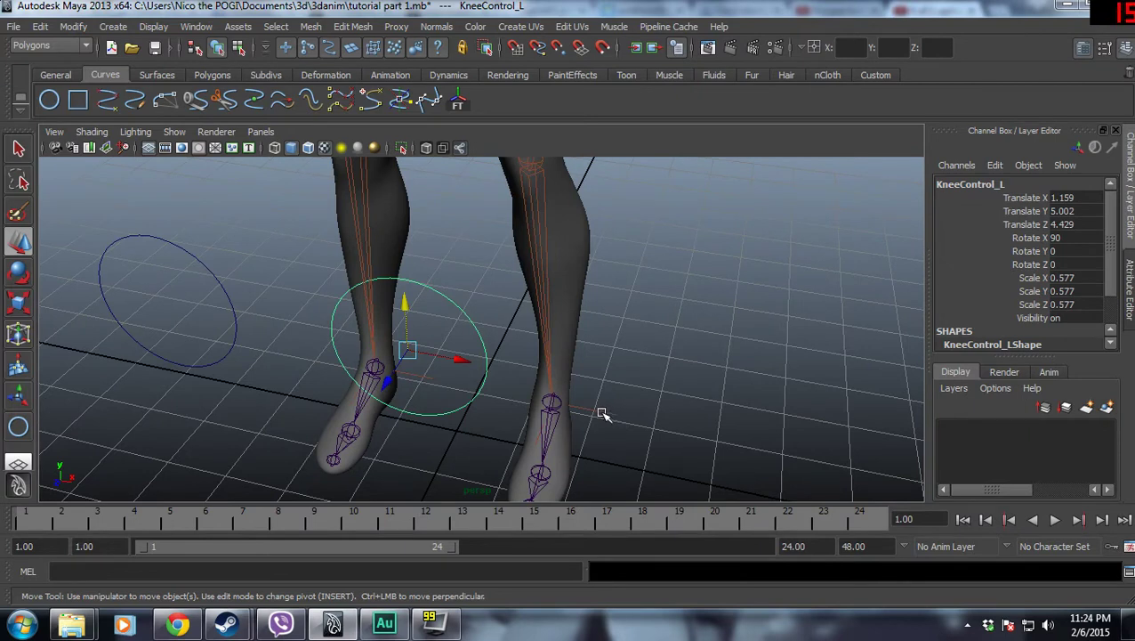
left_click(603, 413)
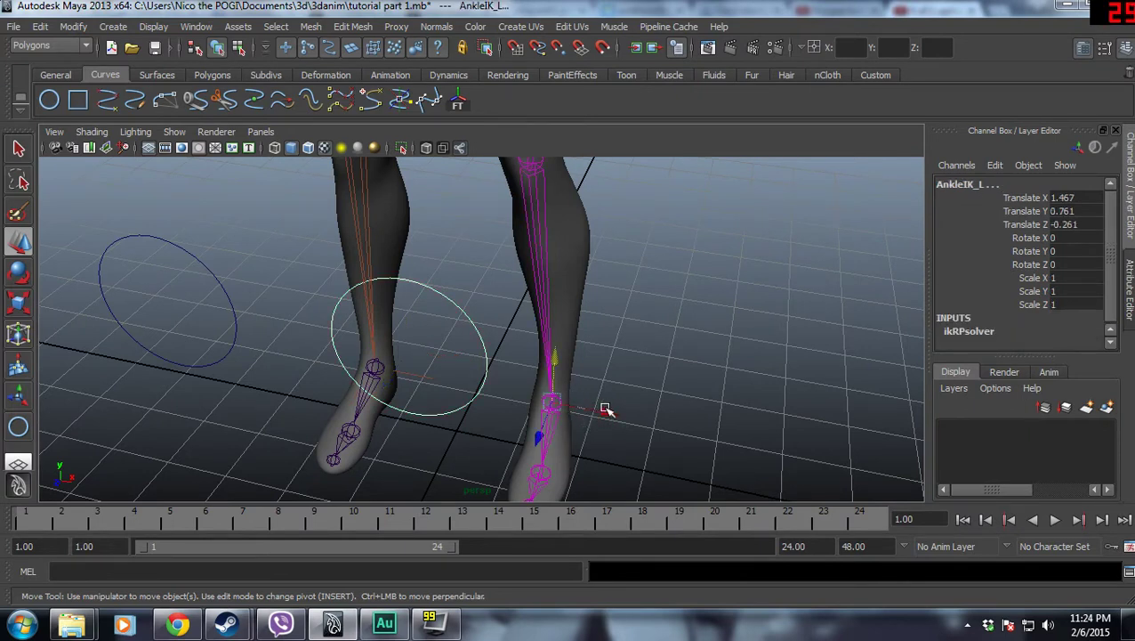
Switch to the Animation menu set and pole-vector constrain AnkleIK_L to KneeControl_L
left_click(49, 45)
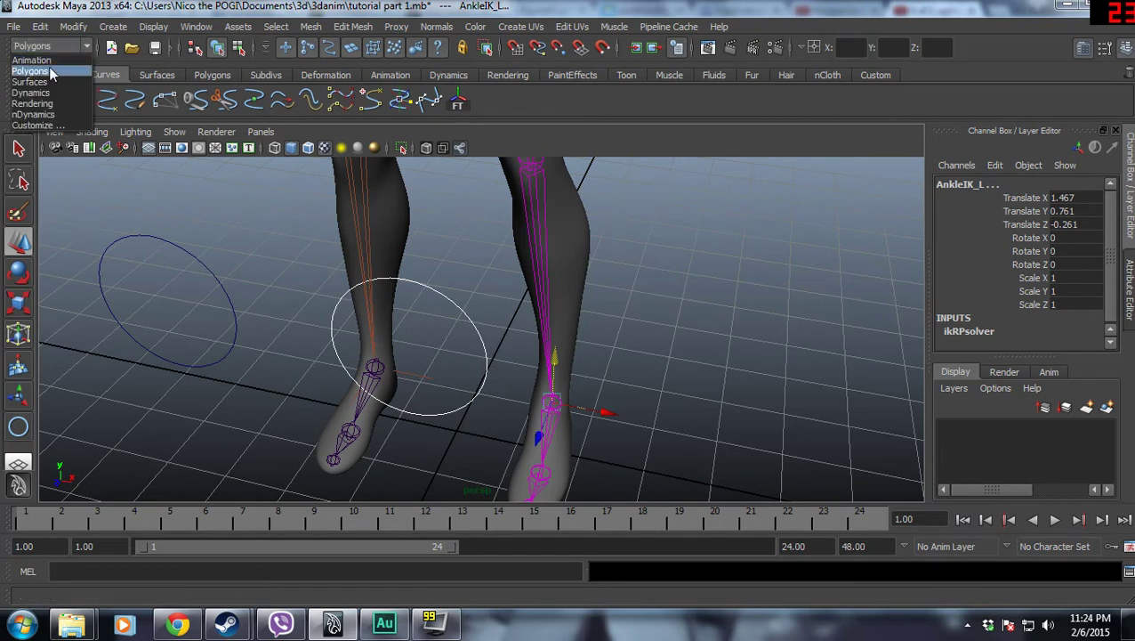
left_click(51, 60)
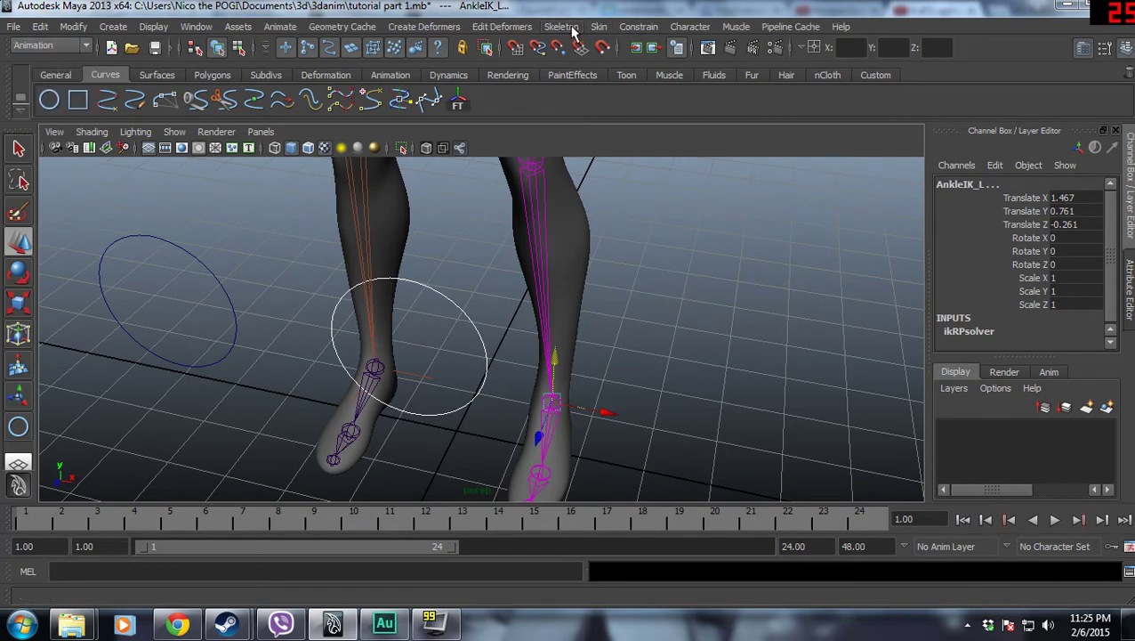
left_click(641, 28)
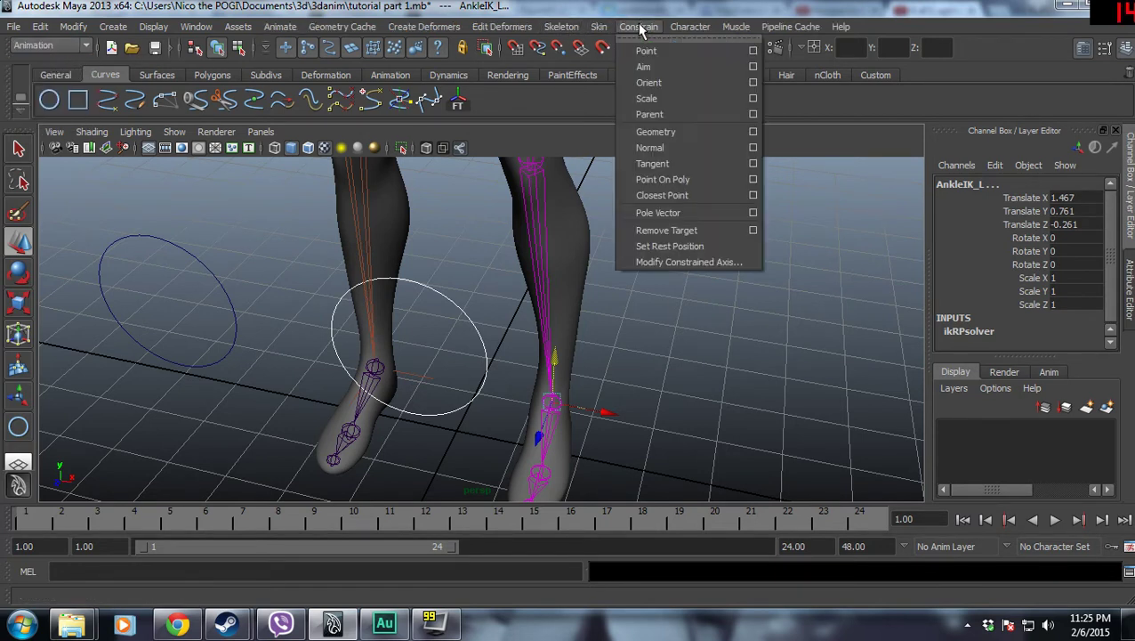
left_click(705, 223)
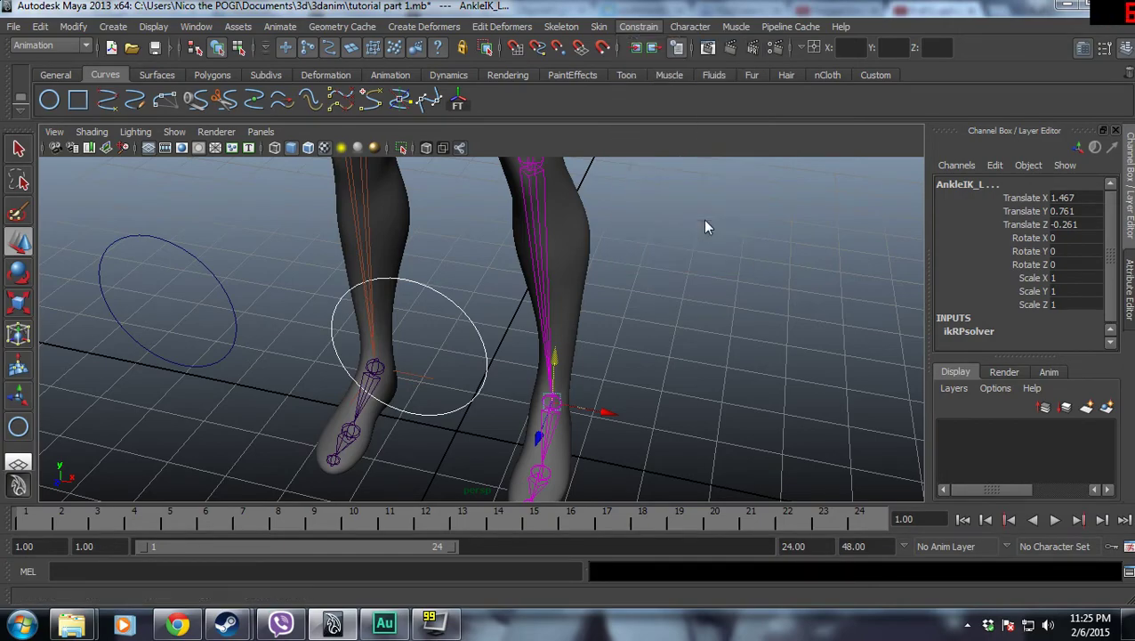
scroll(617, 299, "down", 5)
mouse_move(598, 271)
left_mouse_down("alt")
mouse_move(701, 291)
mouse_move(522, 249)
left_mouse_up("alt")
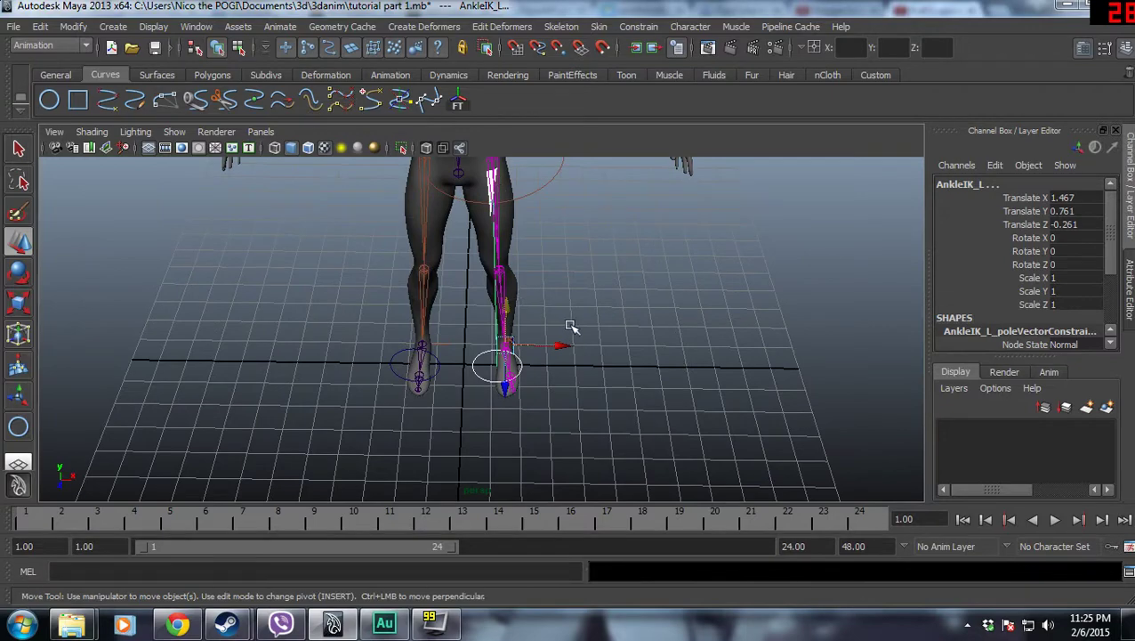
Lift AnkleIK_L and swing KneeControl_L sideways to test the knee, then undo both moves
mouse_move(571, 327)
left_mouse_down("alt")
mouse_move(606, 293)
mouse_move(639, 323)
mouse_move(554, 386)
left_mouse_up("alt")
left_click(649, 293)
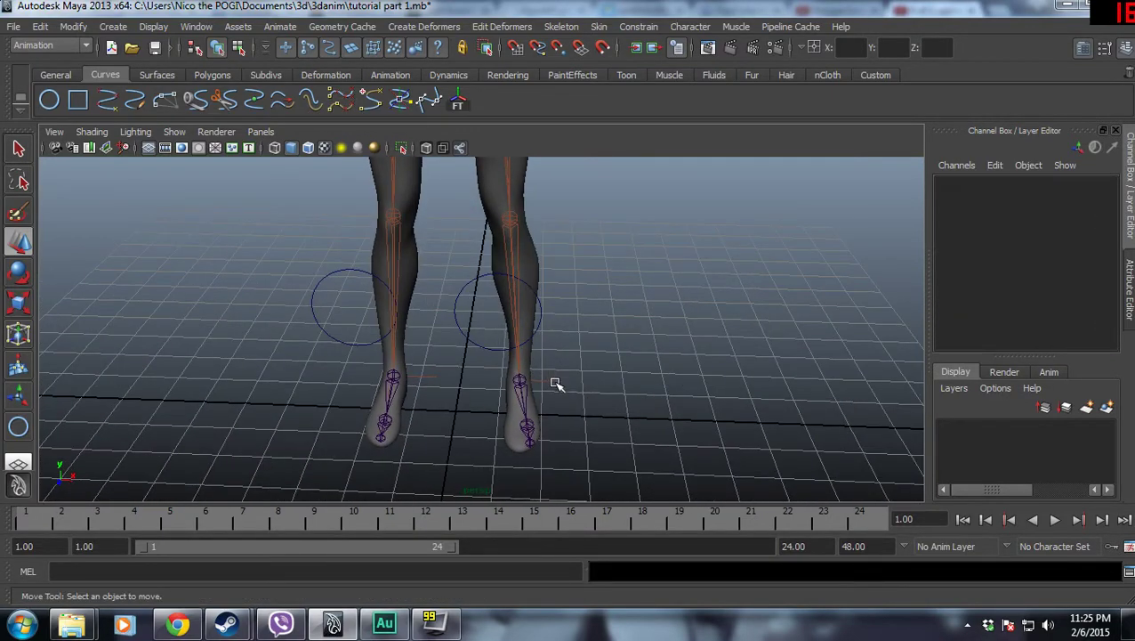
scroll(548, 381, "down", 3)
scroll(554, 396, "up", 5)
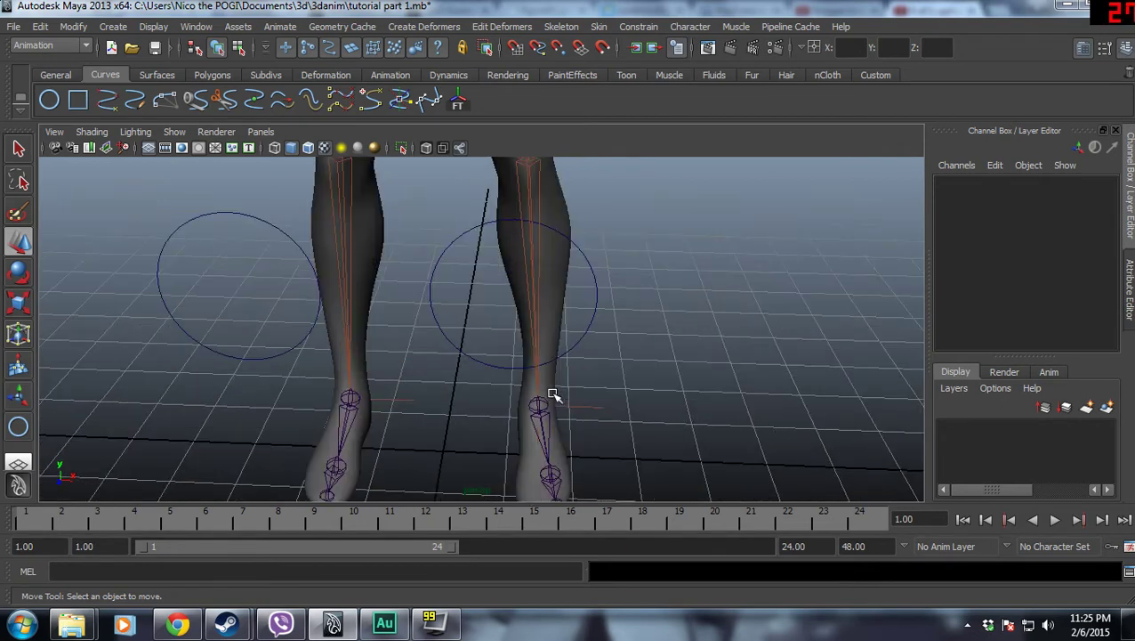
left_click(573, 411)
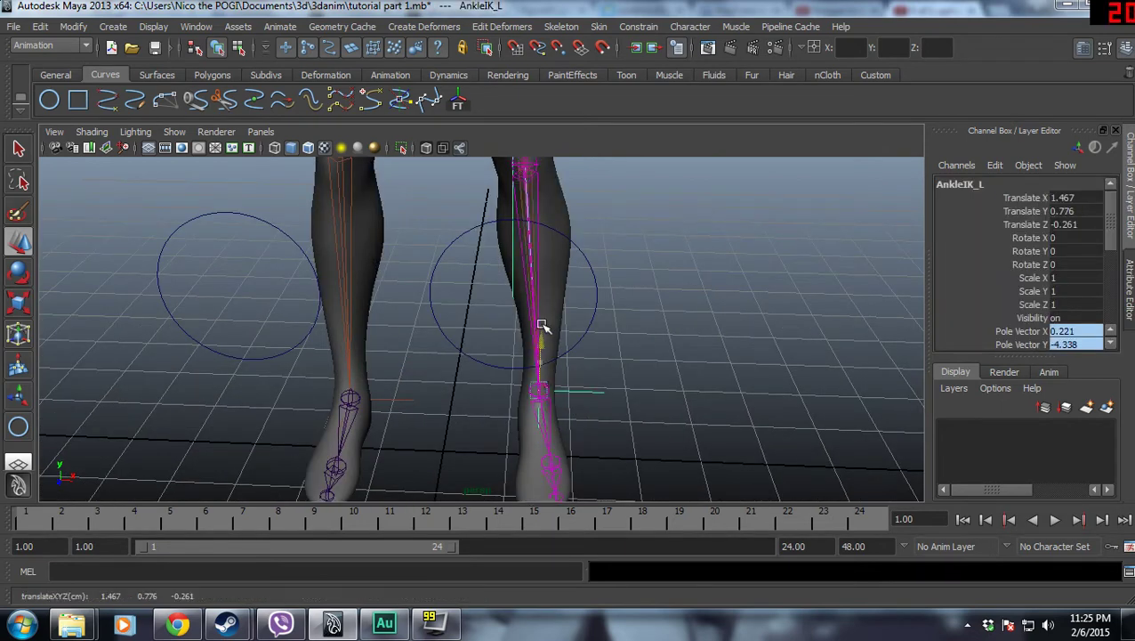
left_click_drag(542, 347, 543, 233)
scroll(609, 297, "down", 3)
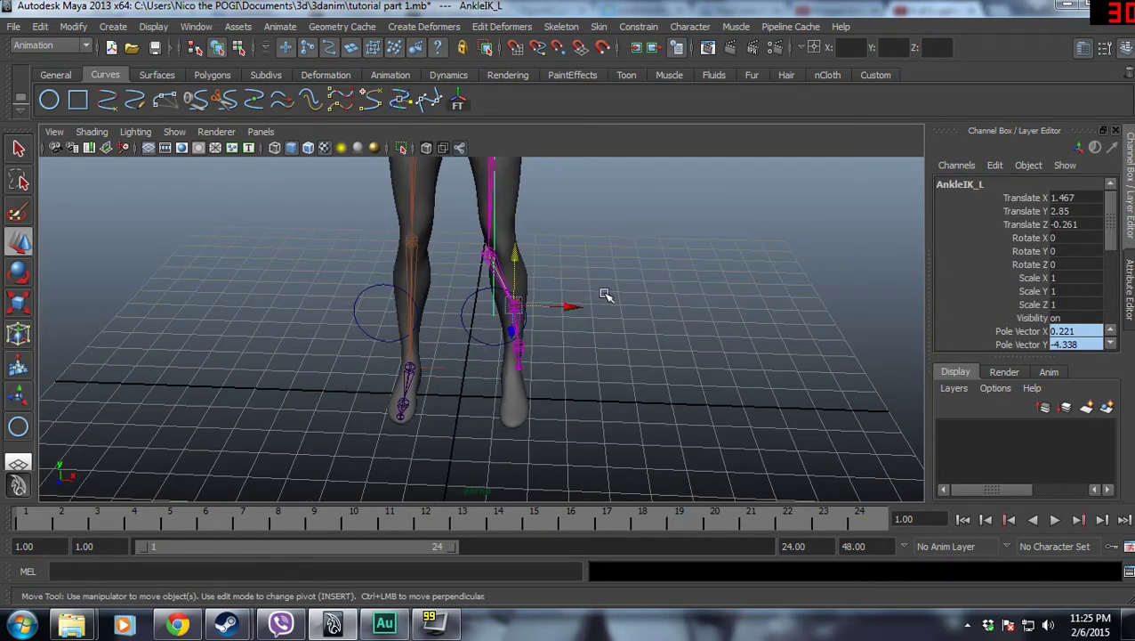
left_click(537, 320)
mouse_move(560, 321)
left_mouse_down()
mouse_move(684, 319)
mouse_move(488, 327)
mouse_move(740, 340)
mouse_move(534, 342)
mouse_move(722, 355)
mouse_move(725, 365)
mouse_move(496, 377)
mouse_move(638, 359)
left_mouse_up()
key("ctrl+z")
key("ctrl+z")
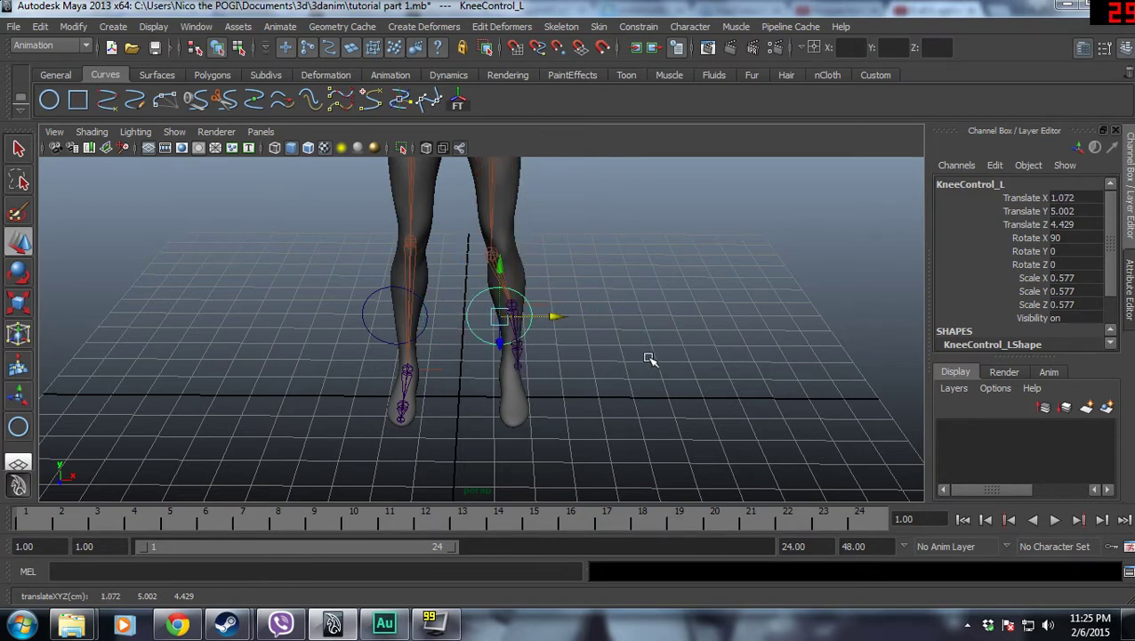
key("ctrl+z")
key("ctrl+z")
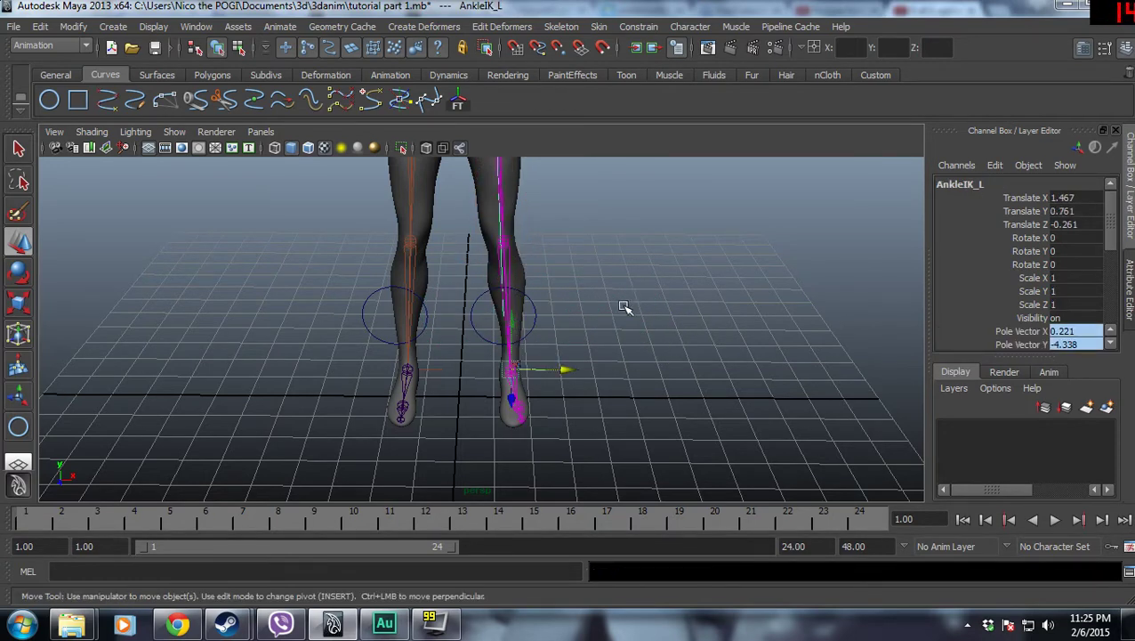
Bring the lower legs into view and select the Ankle_L joint
left_click(622, 307)
scroll(628, 329, "up", 3)
mouse_move(633, 342)
middle_mouse_down("alt")
mouse_move(621, 299)
mouse_move(566, 394)
middle_mouse_up("alt")
scroll(597, 347, "up", 2)
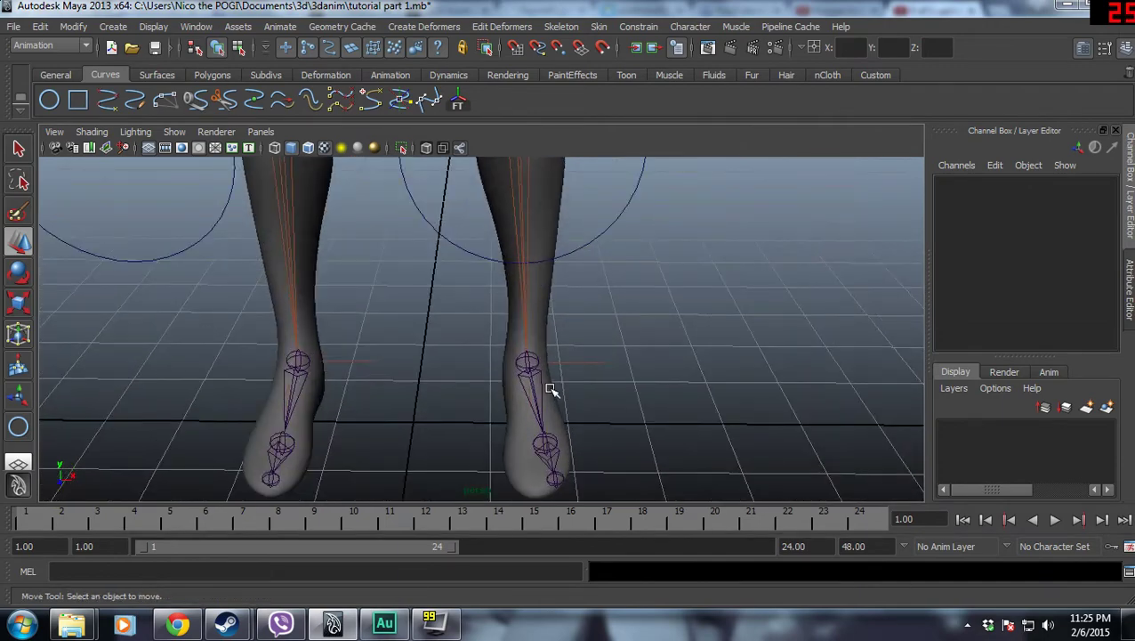
left_click(543, 385)
mouse_move(578, 362)
left_mouse_down("alt")
mouse_move(532, 338)
mouse_move(574, 291)
mouse_move(562, 338)
mouse_move(588, 307)
mouse_move(533, 307)
mouse_move(610, 296)
mouse_move(588, 251)
mouse_move(601, 363)
left_mouse_up("alt")
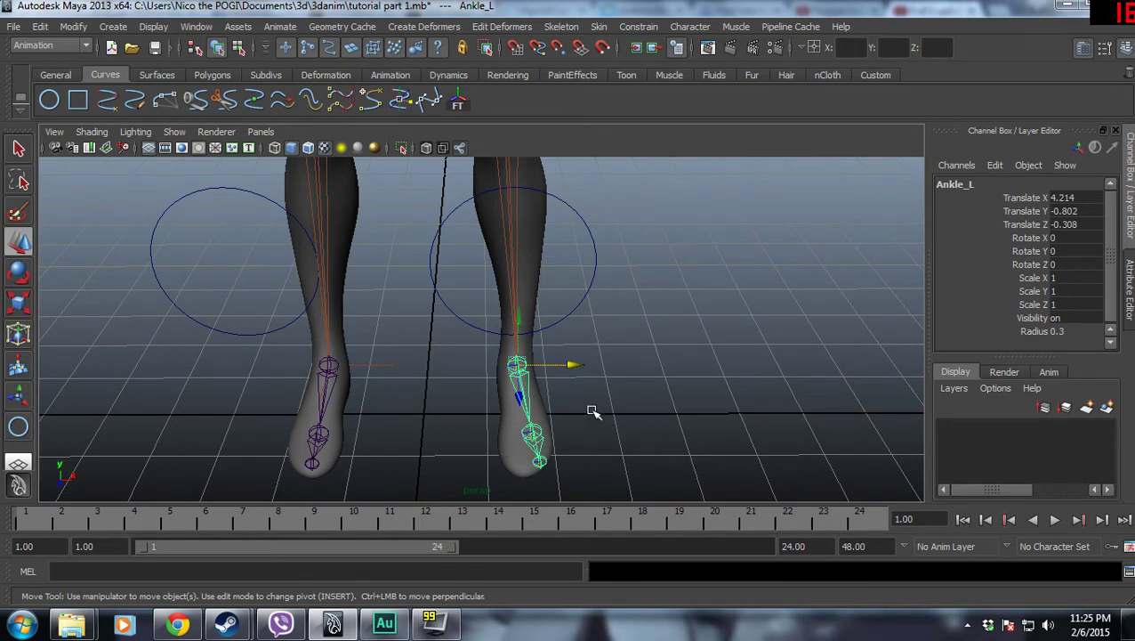
Rotate the Ankle_L joint to 8.985 on X
key("e")
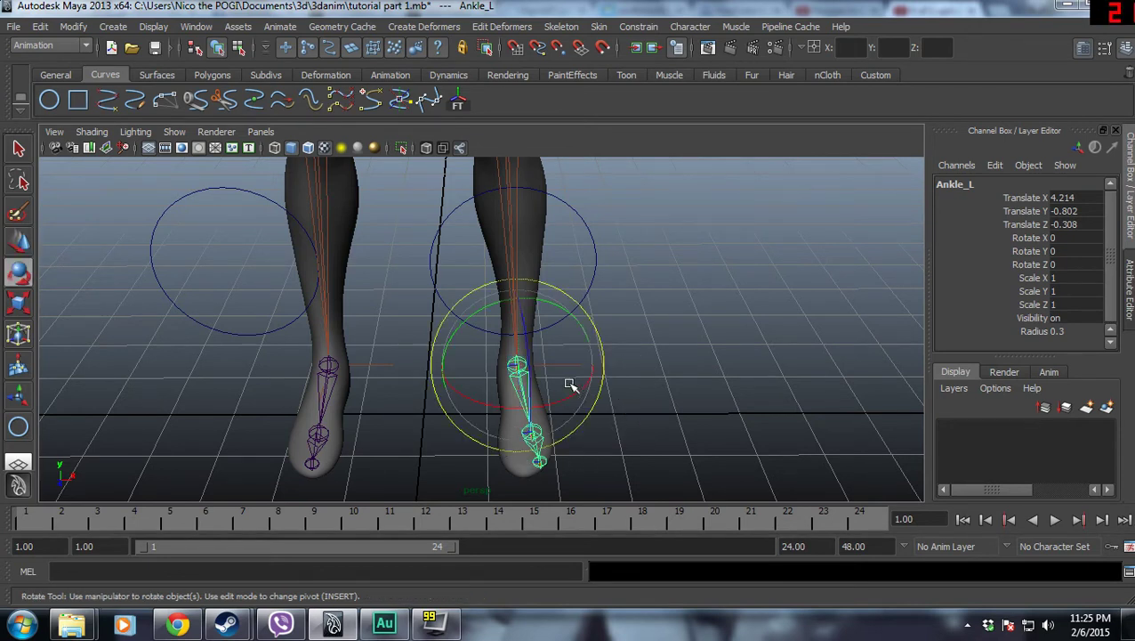
left_click_drag(573, 400, 564, 402)
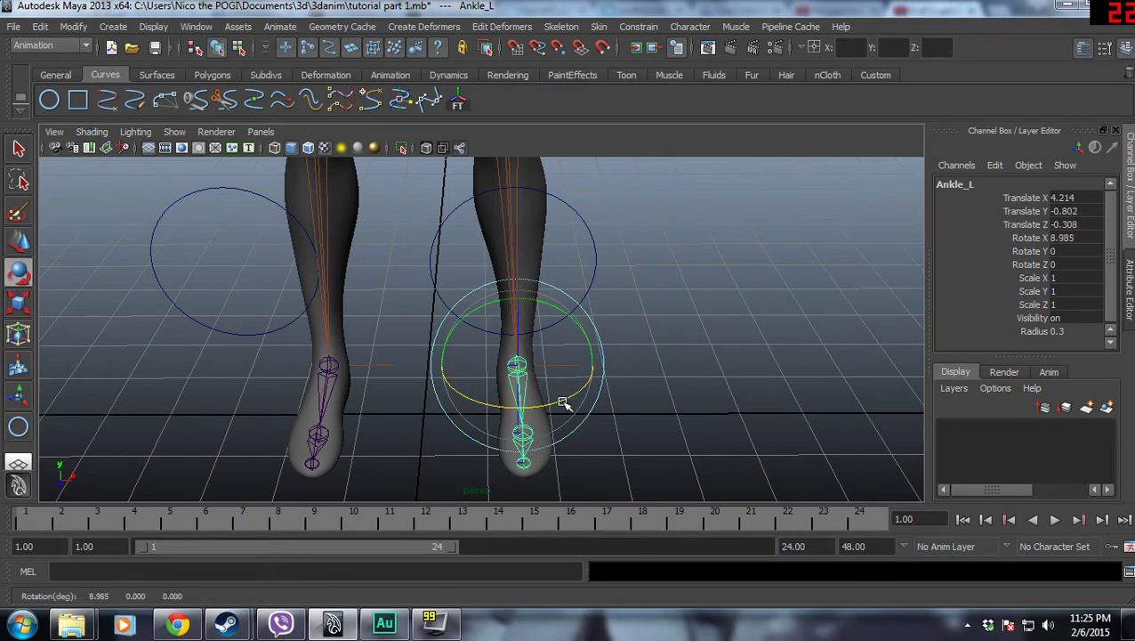
left_click(702, 319)
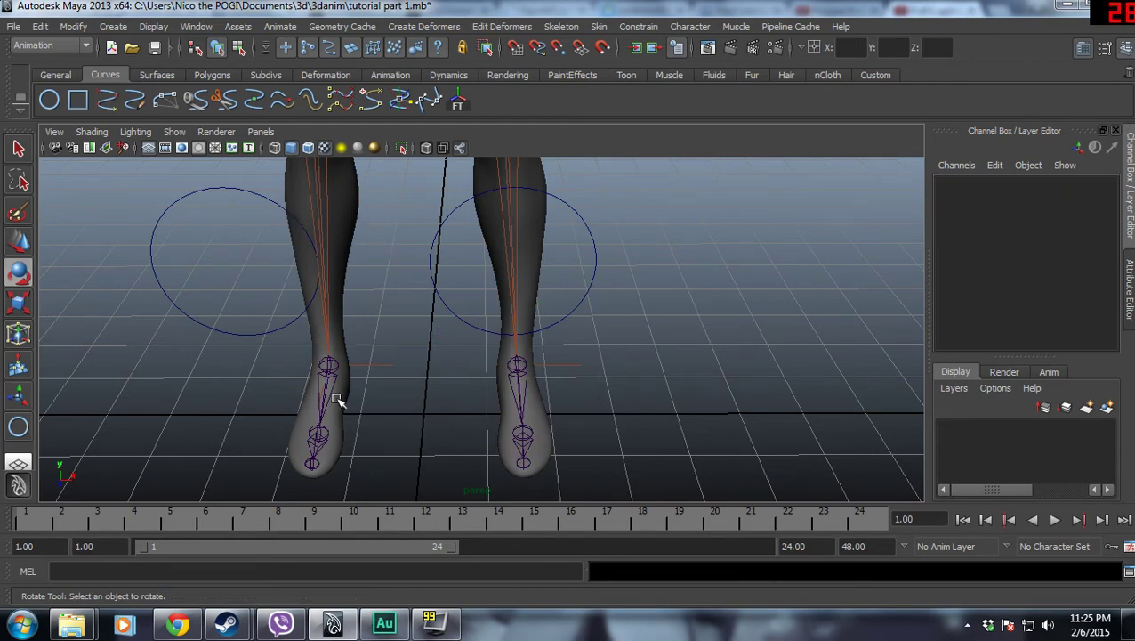
Select KneeControl_R, then add the AnkleIK_R handle to the selection
left_click(263, 198)
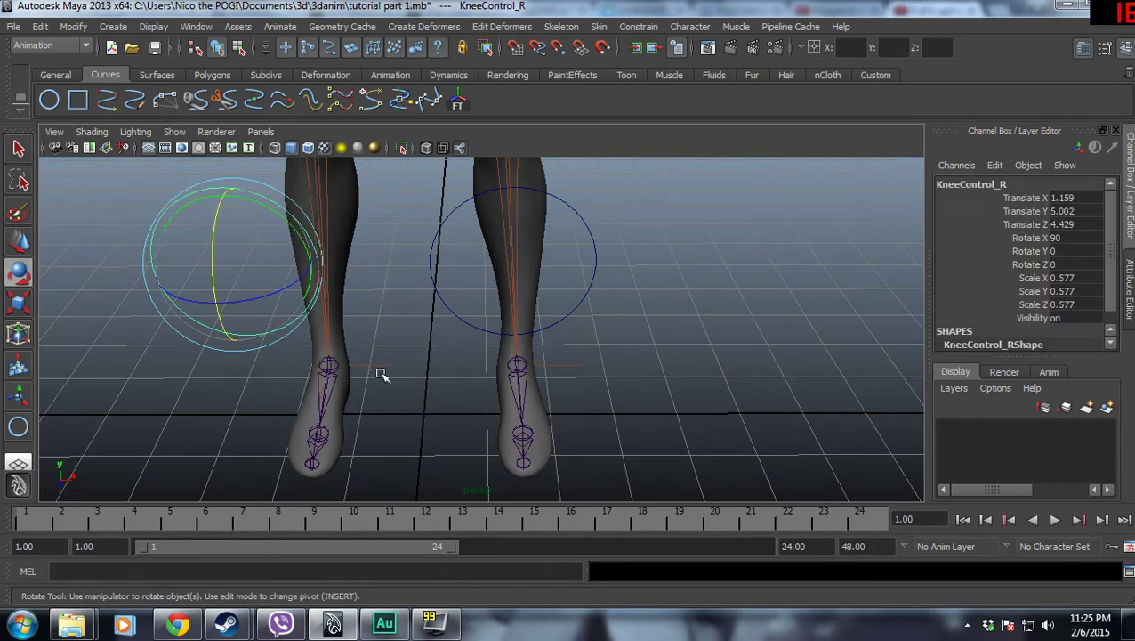
mouse_move(381, 373)
left_mouse_down("alt")
mouse_move(398, 374)
mouse_move(273, 226)
left_mouse_up("alt")
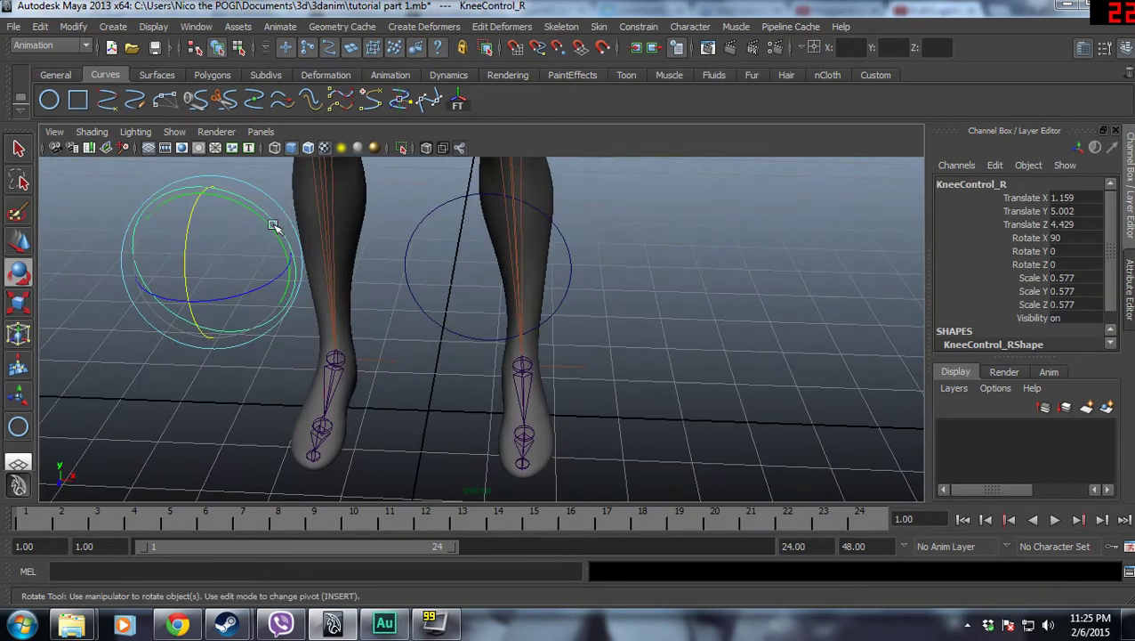
left_click(382, 362)
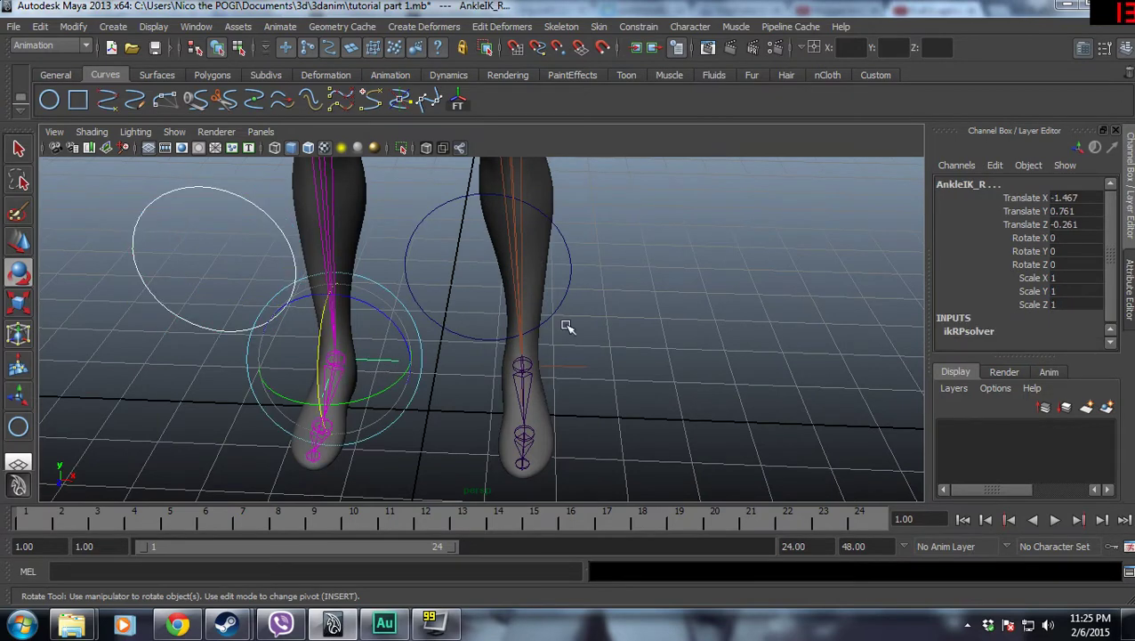
Pole-vector constrain AnkleIK_R to KneeControl_R and return to the Move tool
left_click(651, 27)
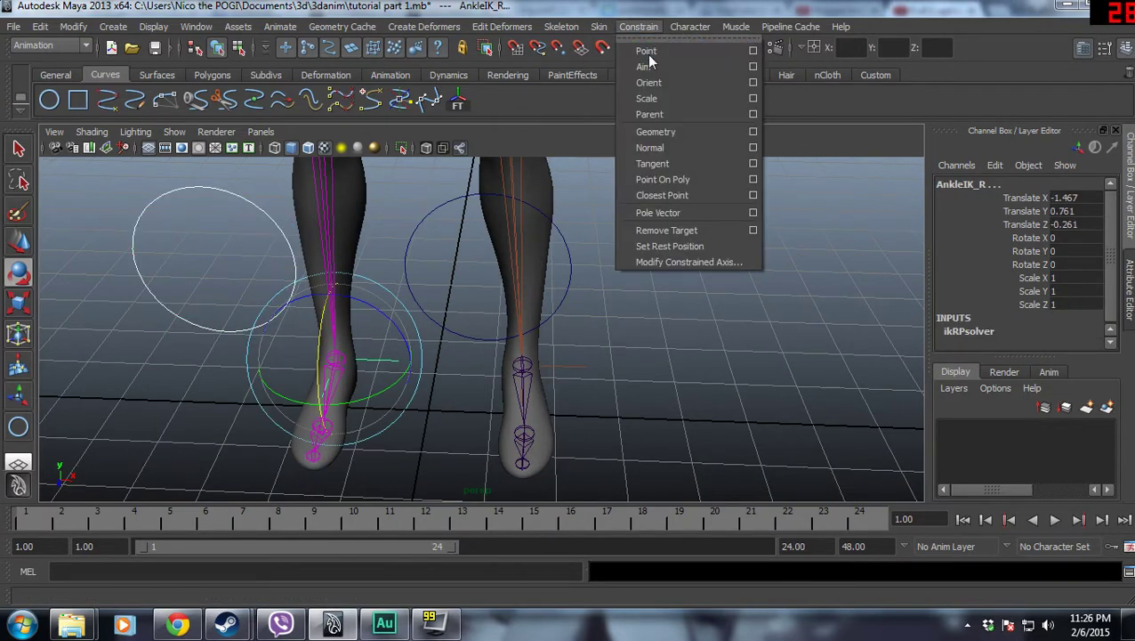
left_click(685, 213)
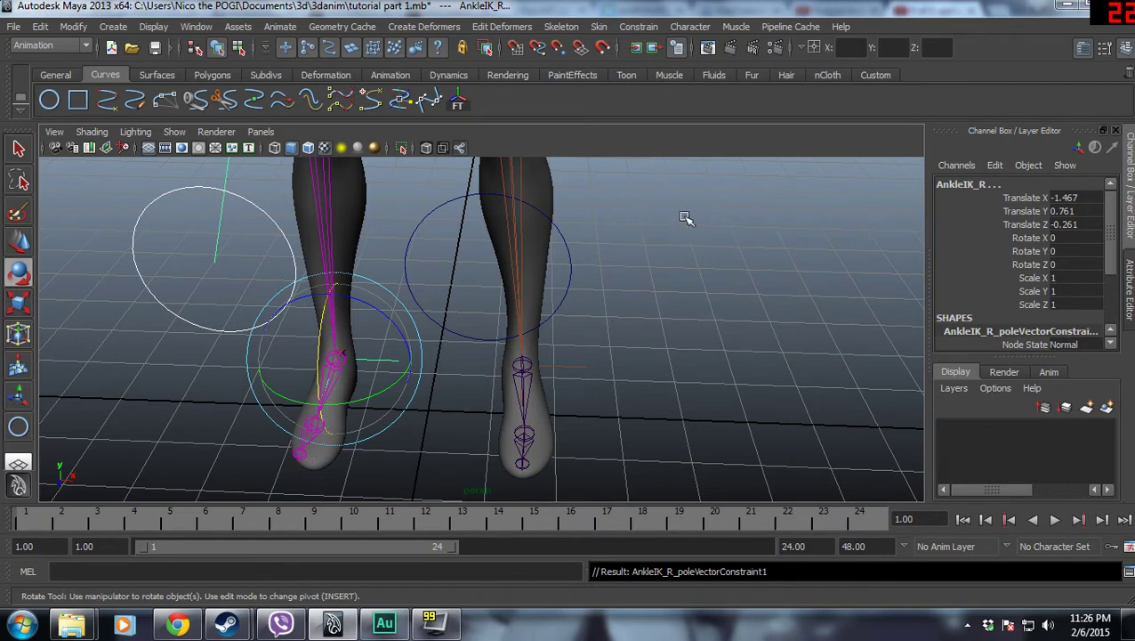
key("w")
Inspect KneeControl_L, Ankle_L and AnkleIK_R in turn, ending on Ankle_L
left_click(654, 291)
left_click(435, 210)
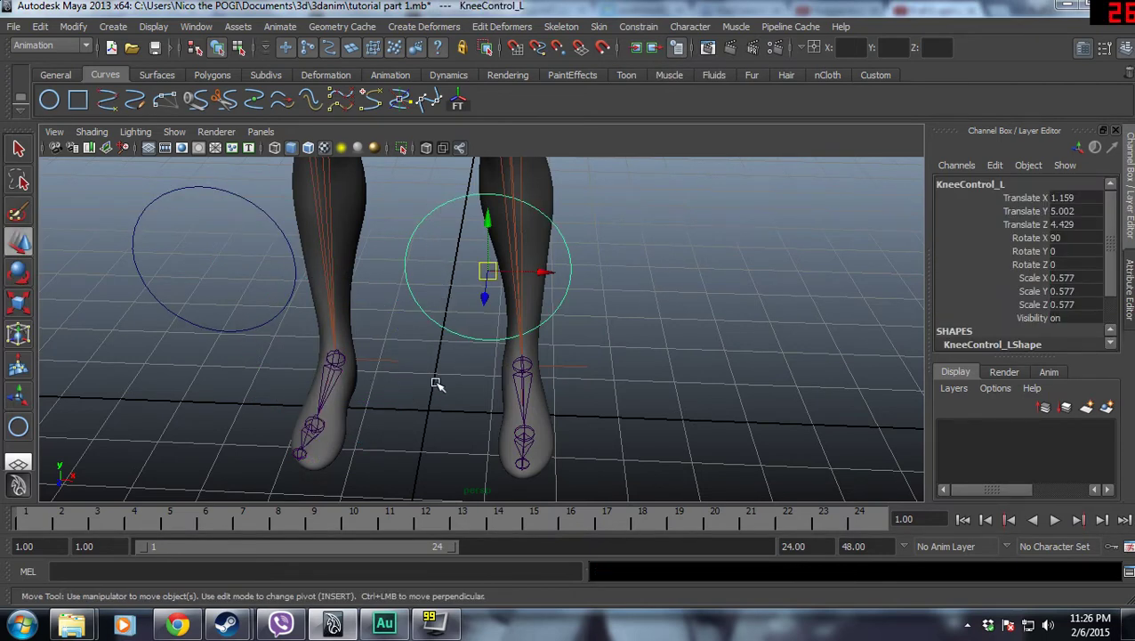
left_click(526, 389)
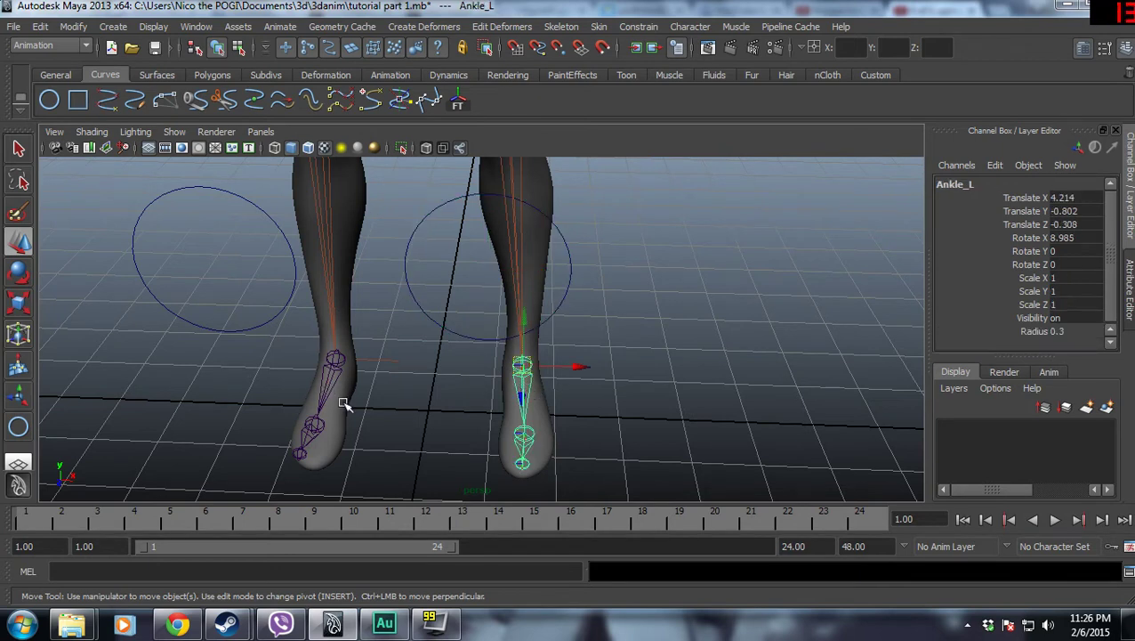
left_click(332, 380)
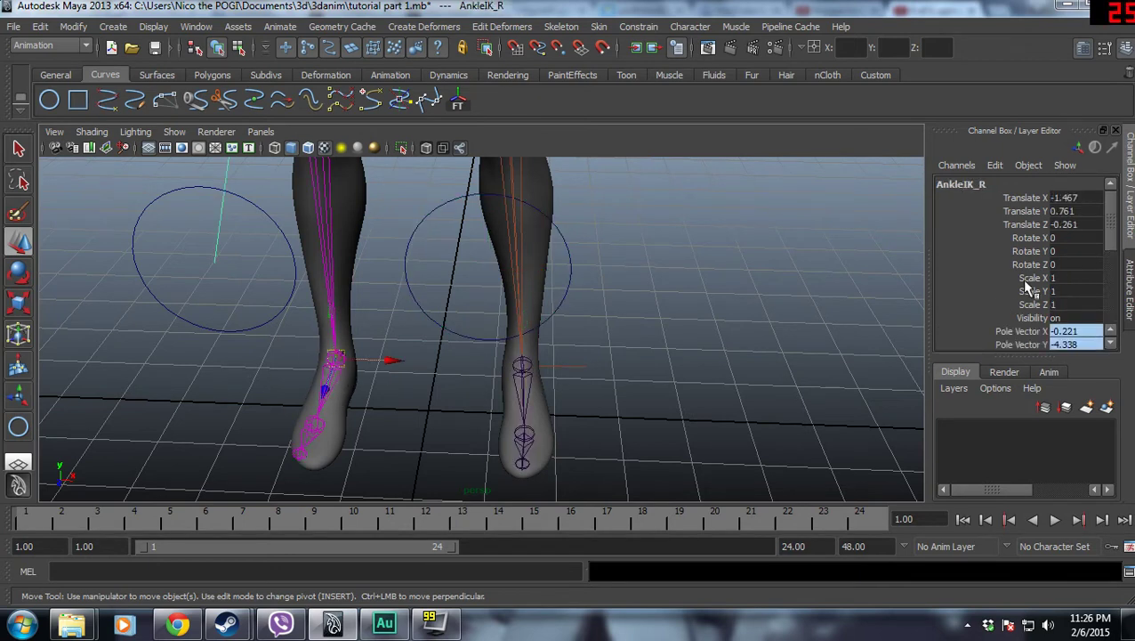
left_click(530, 392)
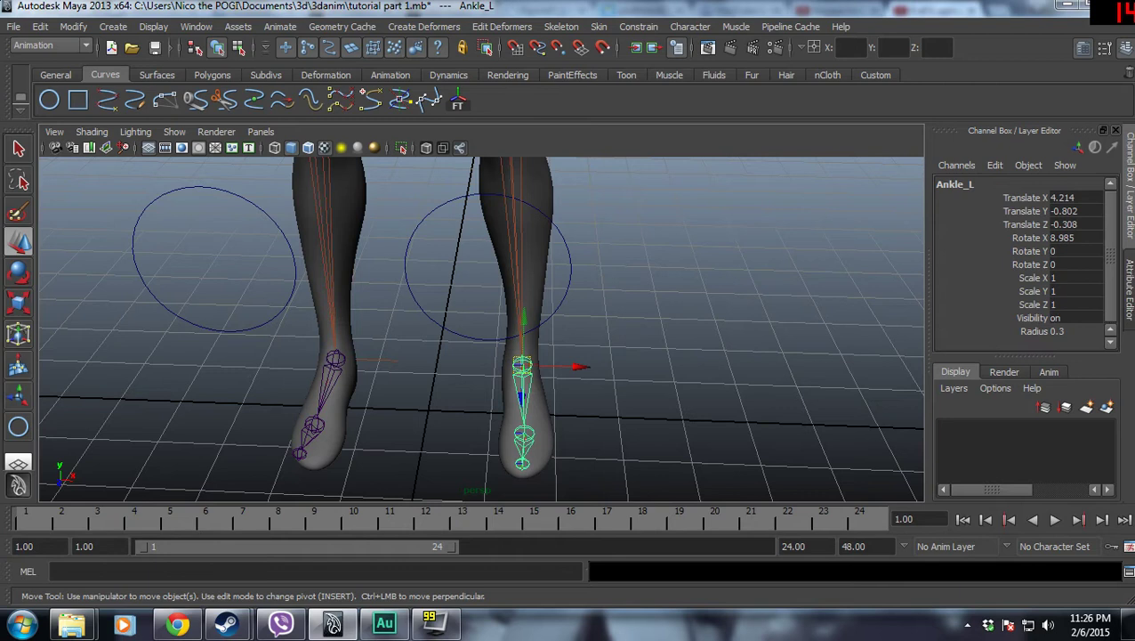
Check Ankle_L's Rotate X, then set Ankle_R's Rotate X to 8.985 in the Channel Box
double_click(1066, 237)
left_click(335, 361)
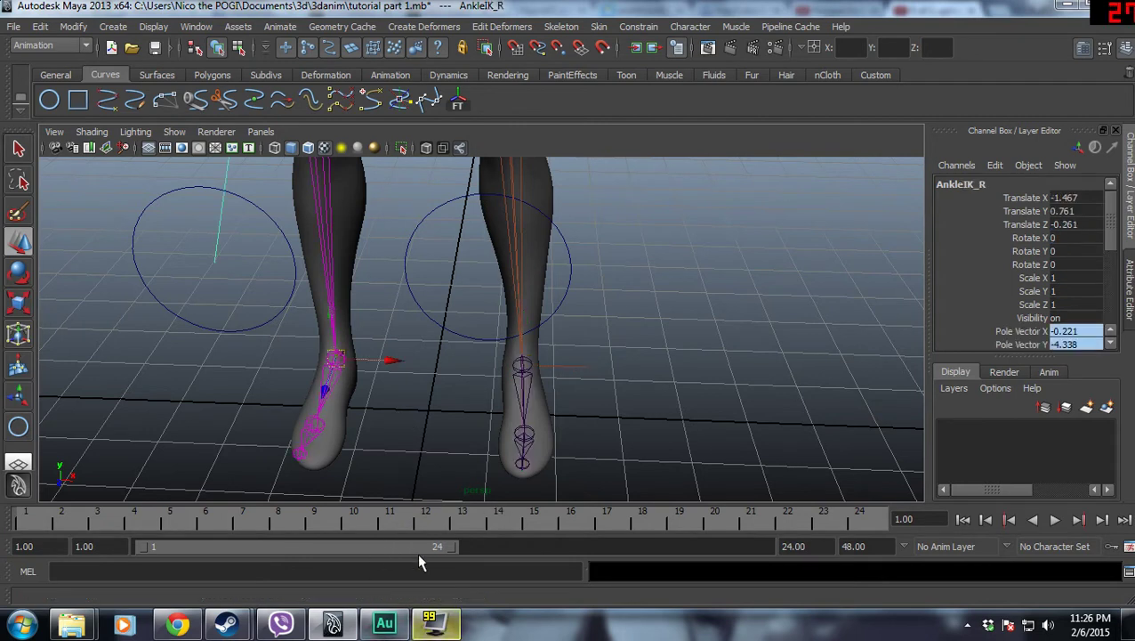
left_click(335, 385)
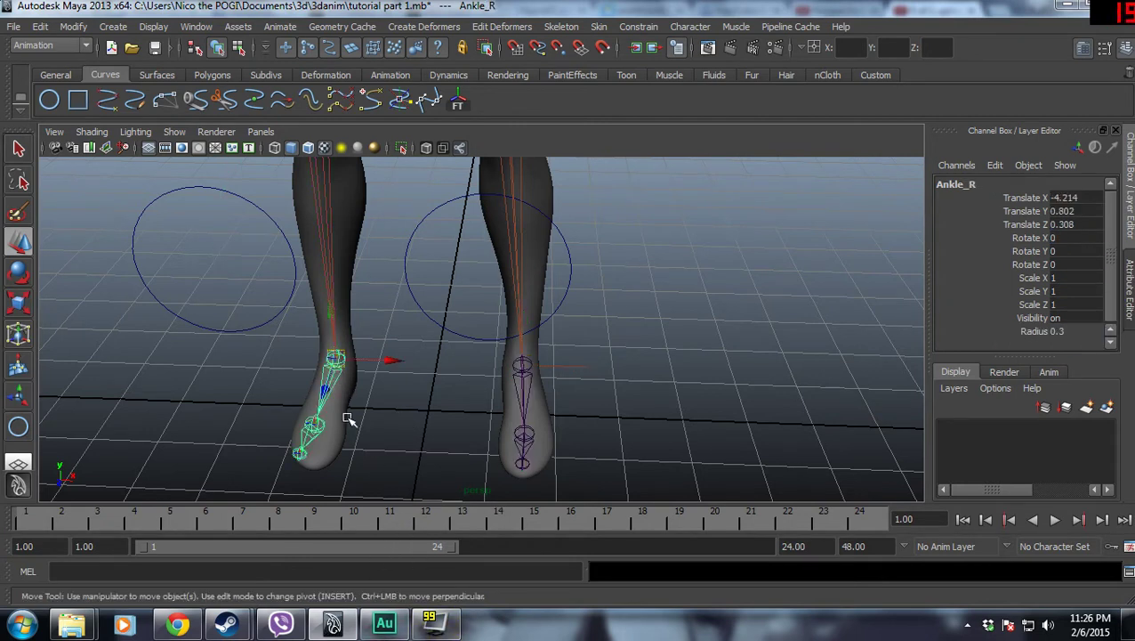
left_click(1052, 237)
type("8.985")
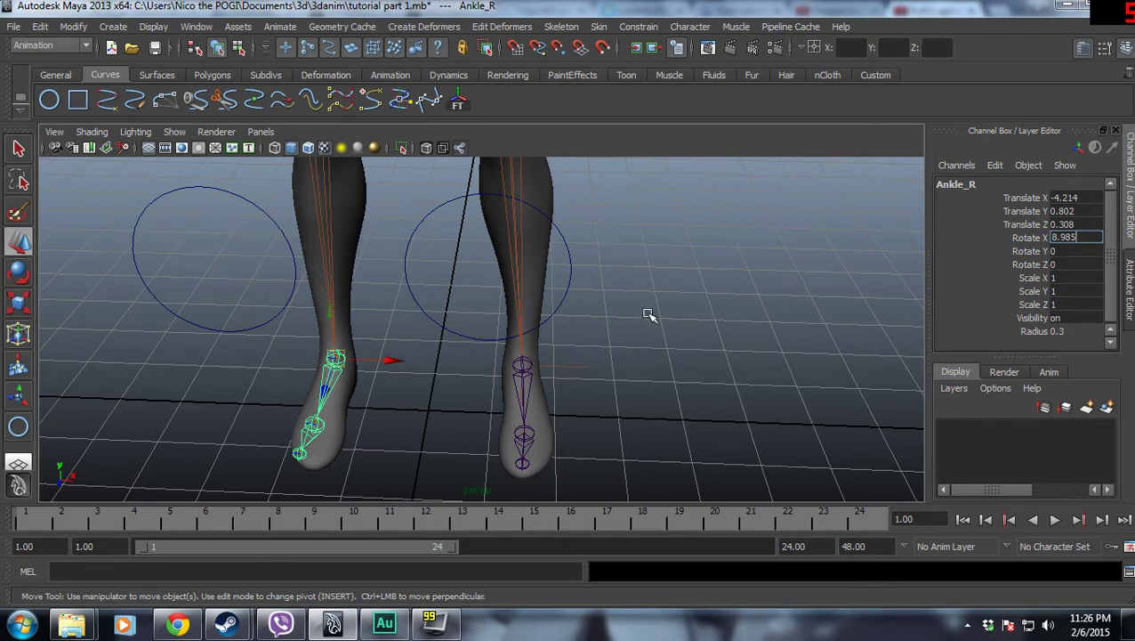
key("Return")
left_click(498, 381)
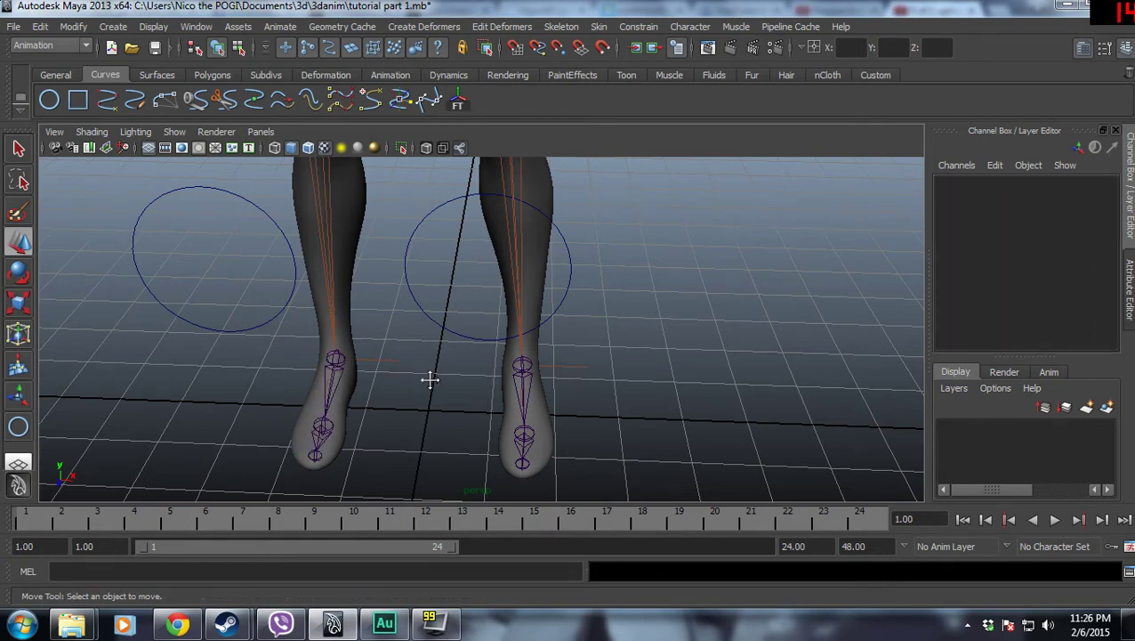
Select the Ankle_R hierarchy down to Toe_R with 'select -hi' and freeze its transforms
scroll(499, 311, "up", 2)
scroll(499, 310, "up", 2)
scroll(436, 337, "up", 2)
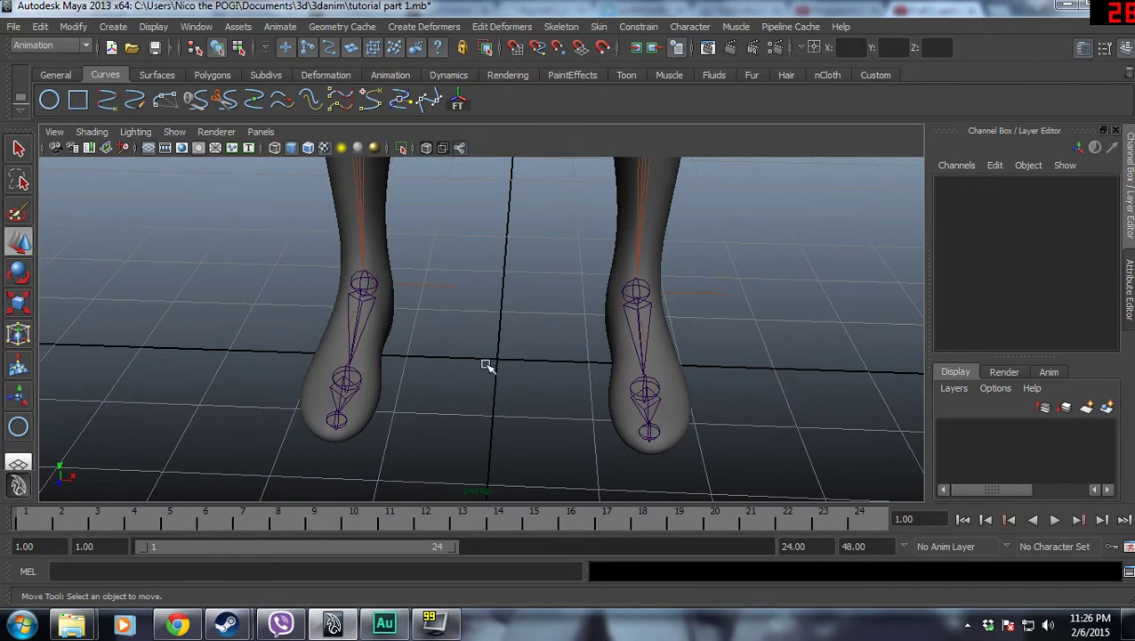
left_click(368, 320)
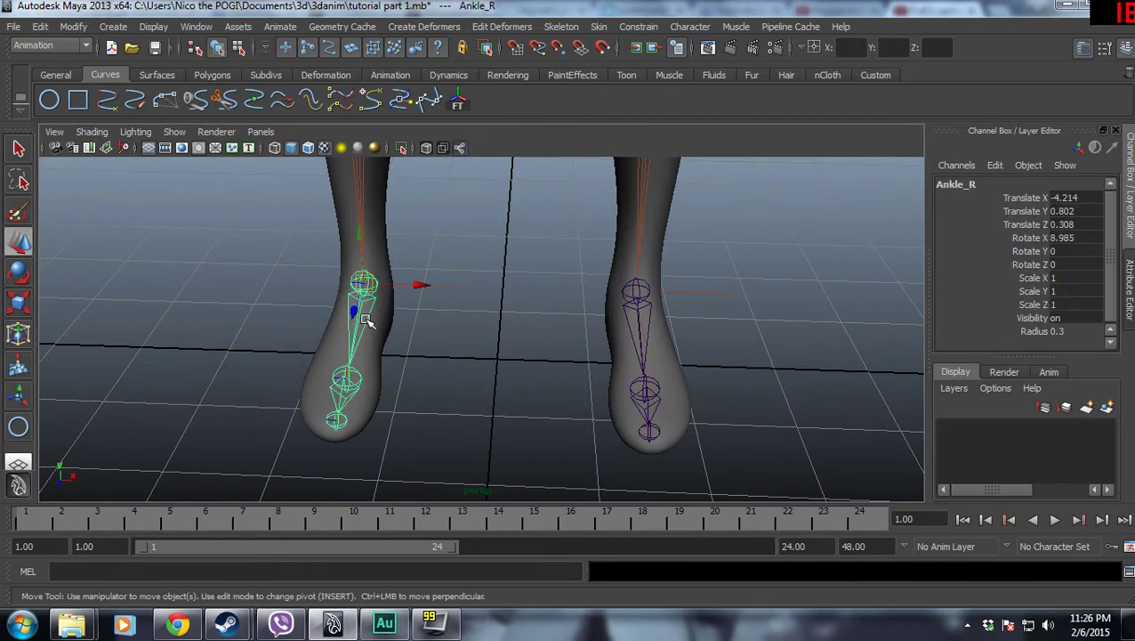
left_click(53, 570)
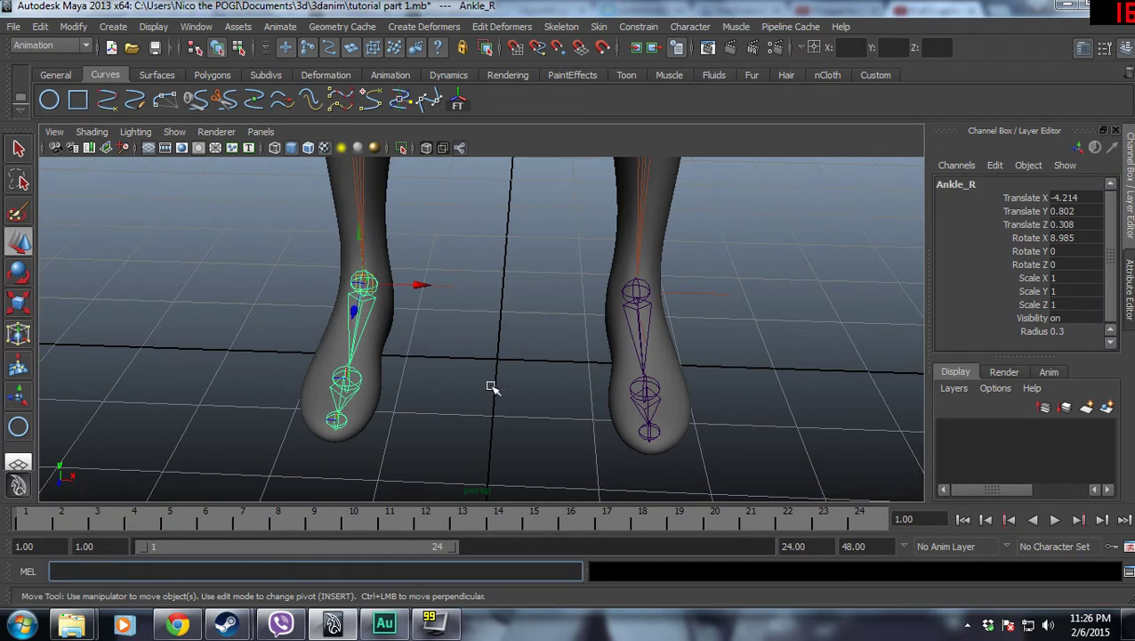
left_click(444, 347)
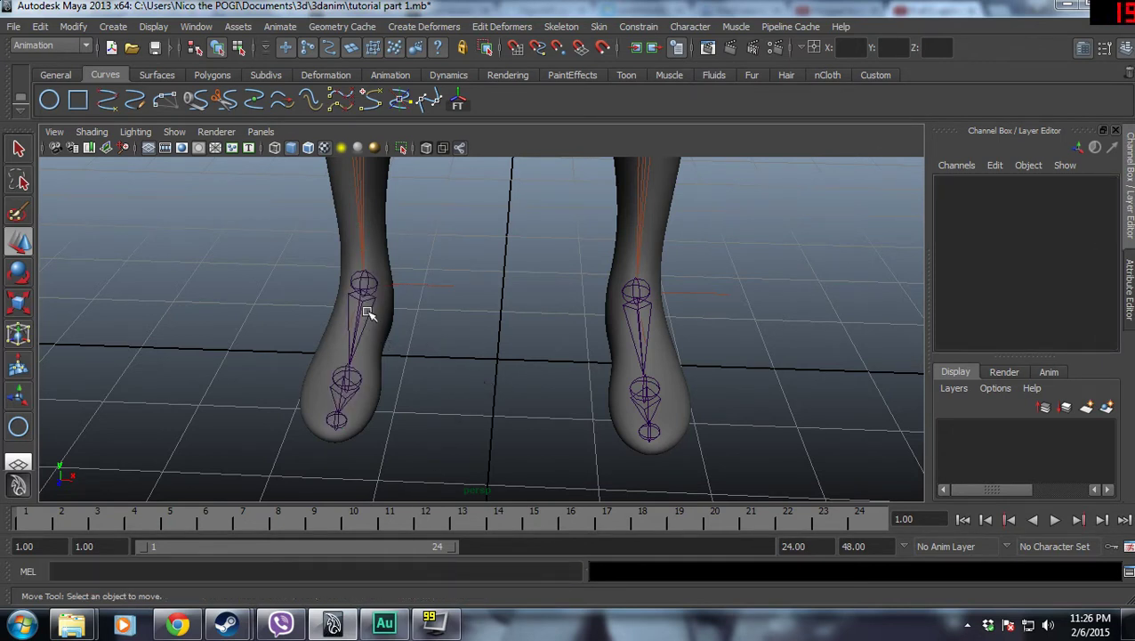
left_click(365, 309)
left_click(53, 570)
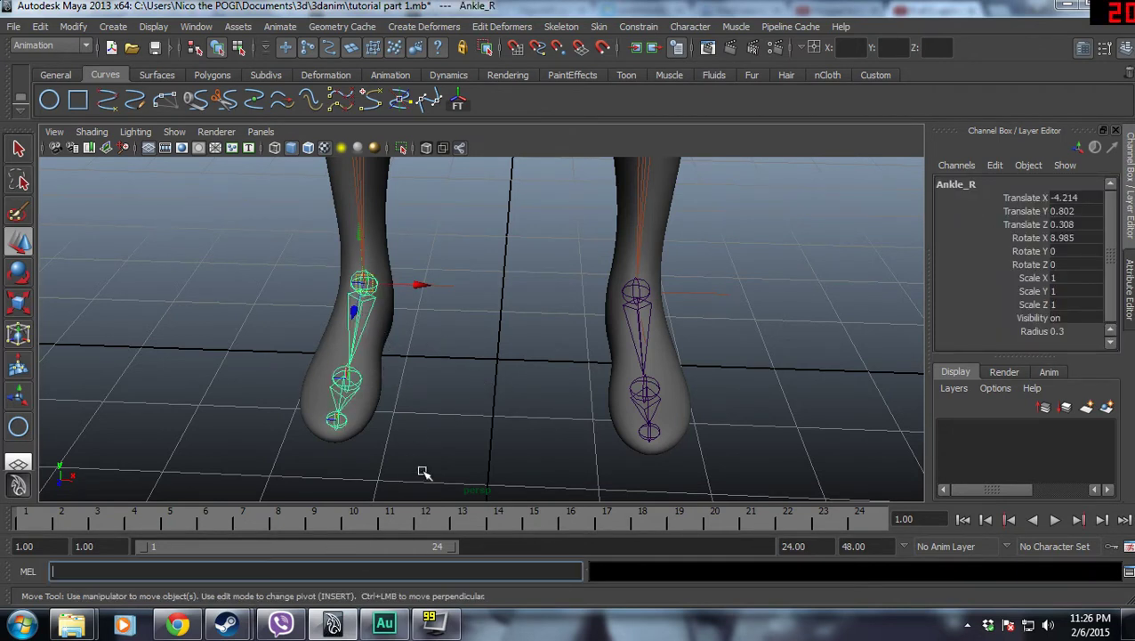
type("select -hi")
key("Return")
left_click(458, 104)
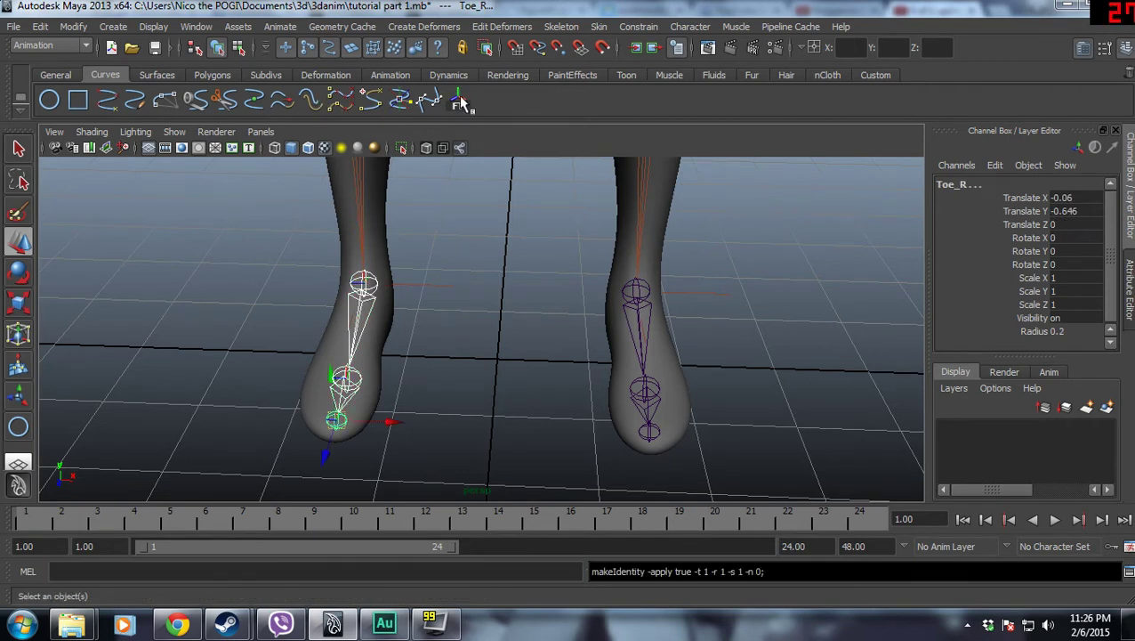
left_click(695, 335)
Select the Ankle_L hierarchy down to Toe_L with 'select -hi' and freeze its transforms
left_click(651, 308)
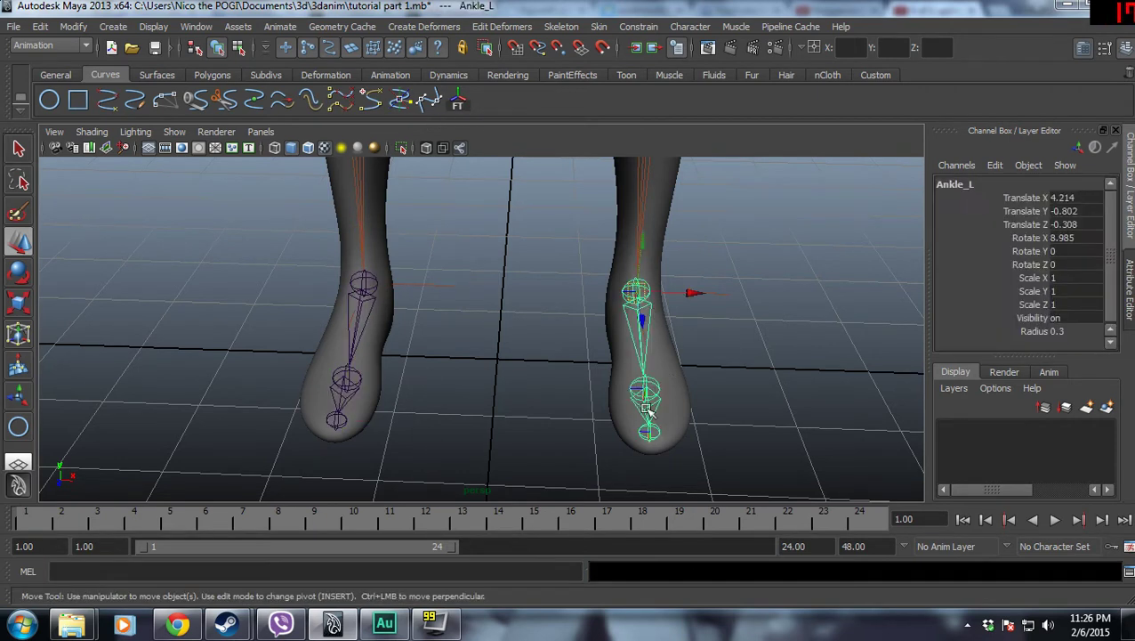
type("select -hi")
key("Return")
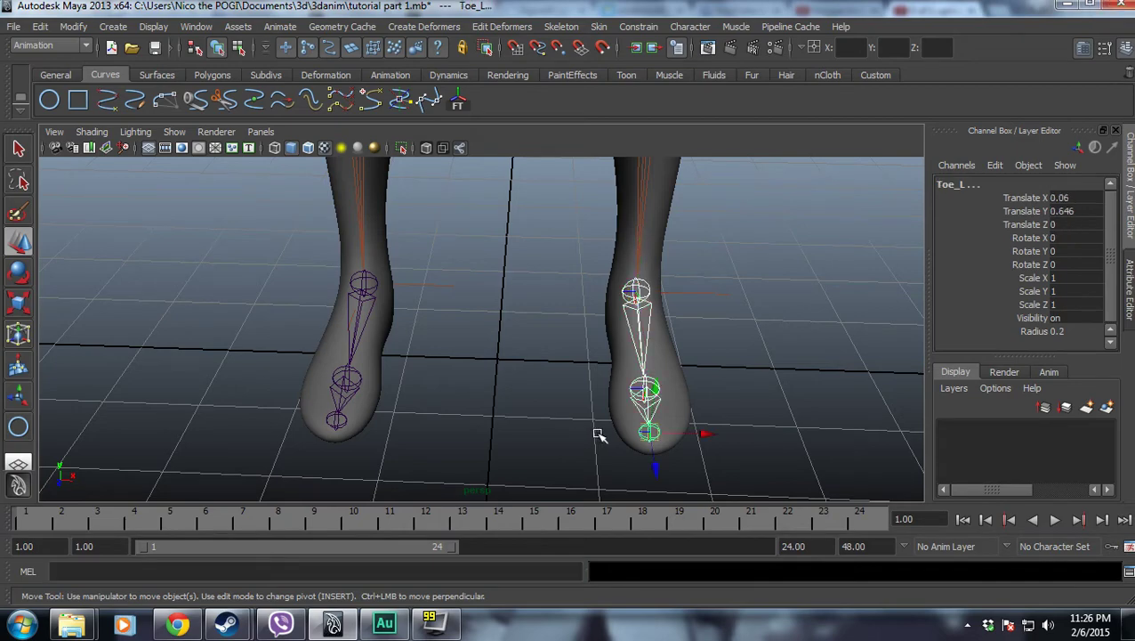
left_click(457, 103)
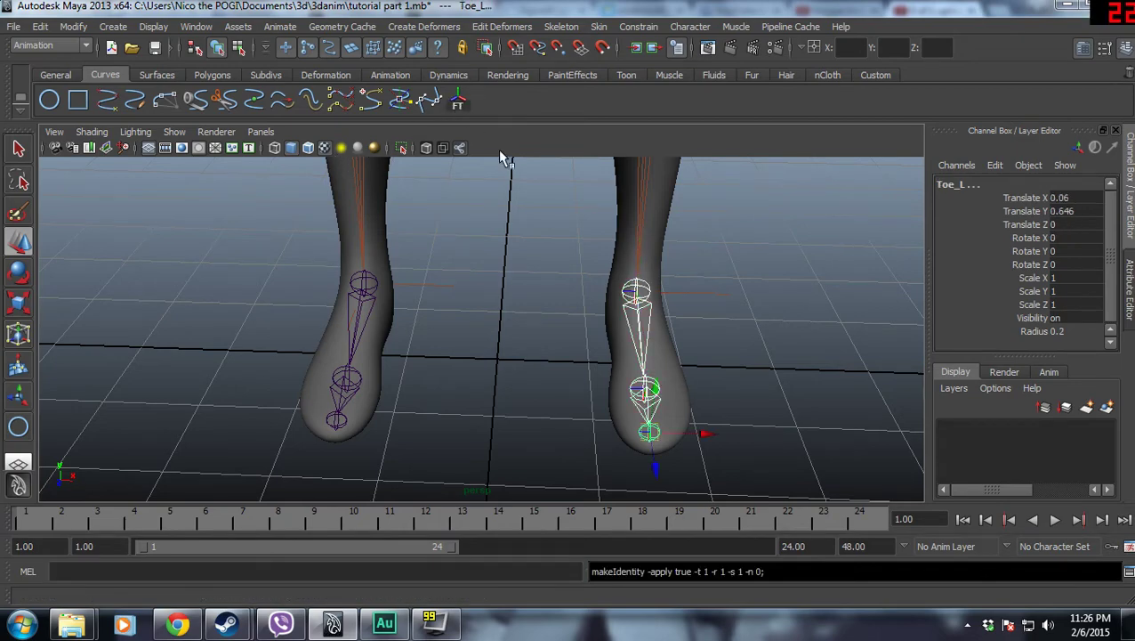
left_click(510, 296)
scroll(510, 296, "down", 5)
left_click_drag(596, 294, 842, 332, "alt")
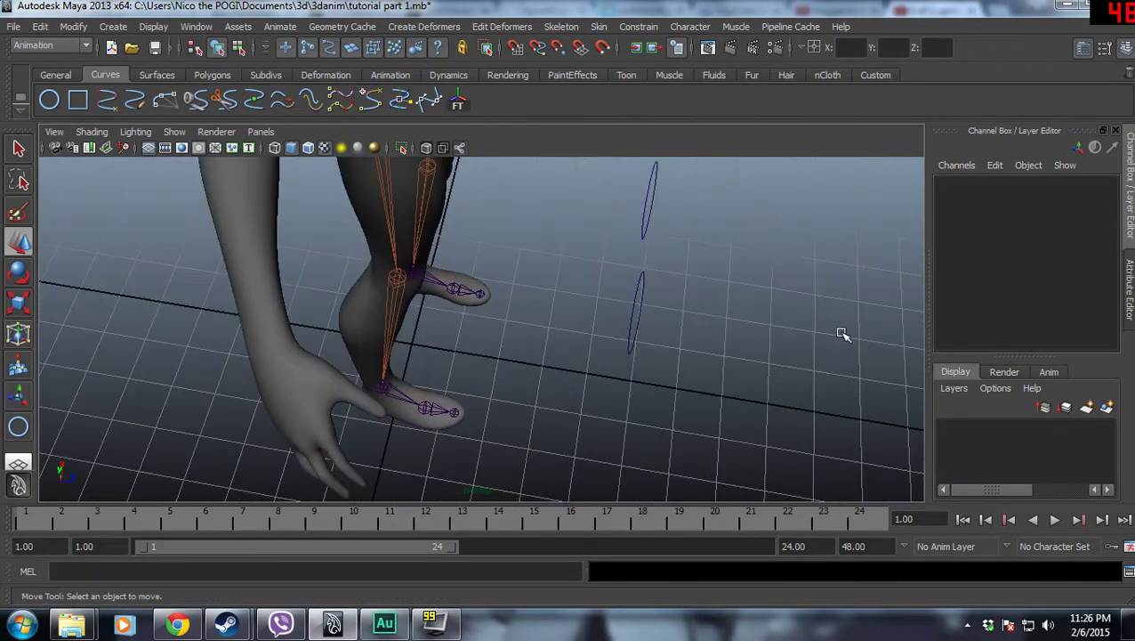
Freeze transformations on the right knee control KneeControl_R
left_click_drag(770, 223, 541, 406)
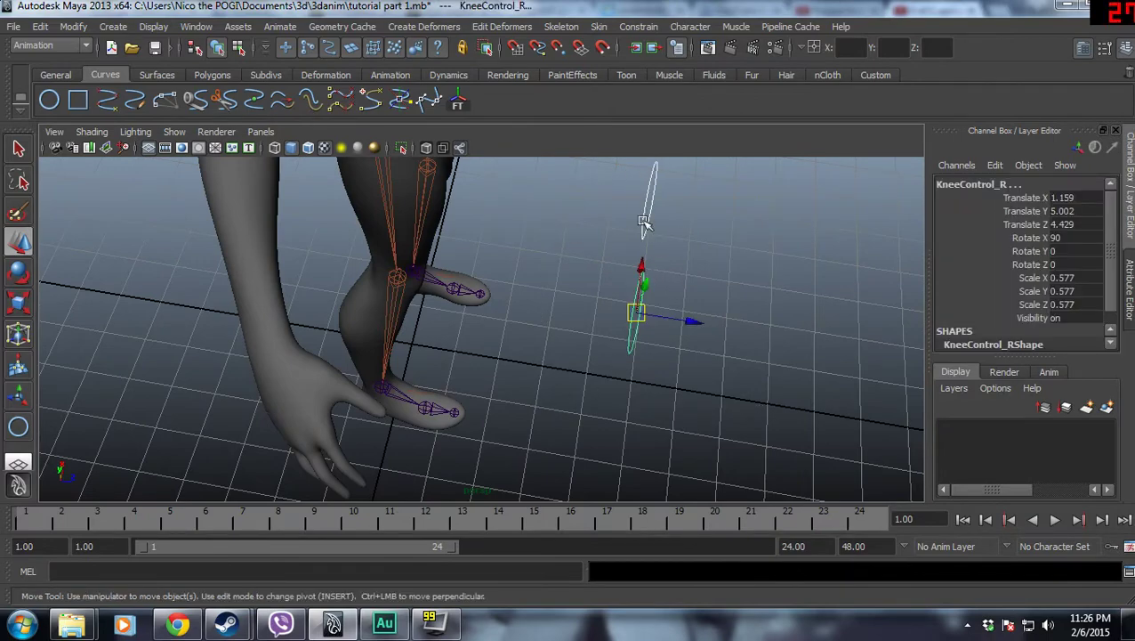
left_click(457, 103)
left_click(716, 210)
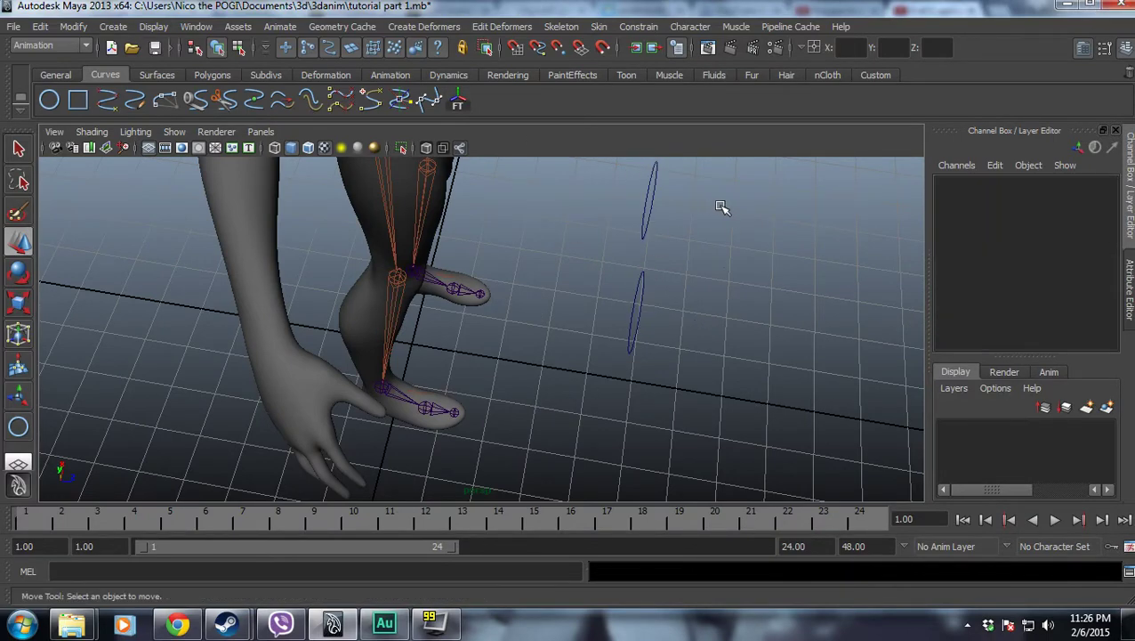
mouse_move(725, 210)
left_mouse_down("alt")
mouse_move(607, 215)
mouse_move(591, 352)
mouse_move(578, 289)
mouse_move(610, 245)
mouse_move(539, 280)
mouse_move(570, 249)
left_mouse_up("alt")
scroll(600, 214, "up", 3)
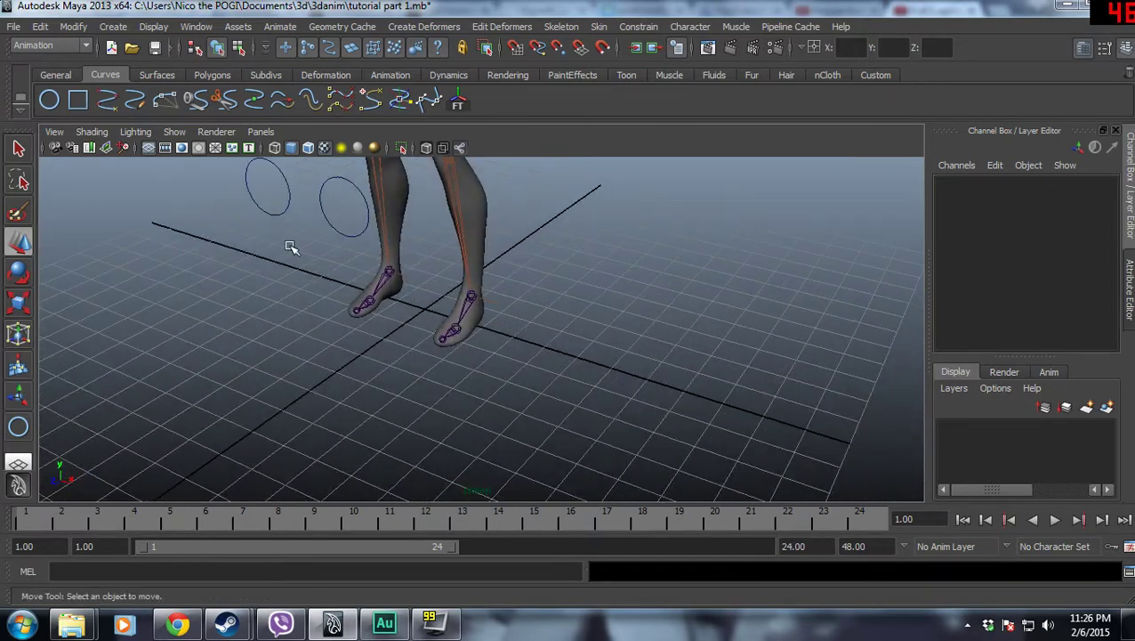
Draw a NURBS circle, move it around the foot, and scale X to 0.493
left_click(56, 103)
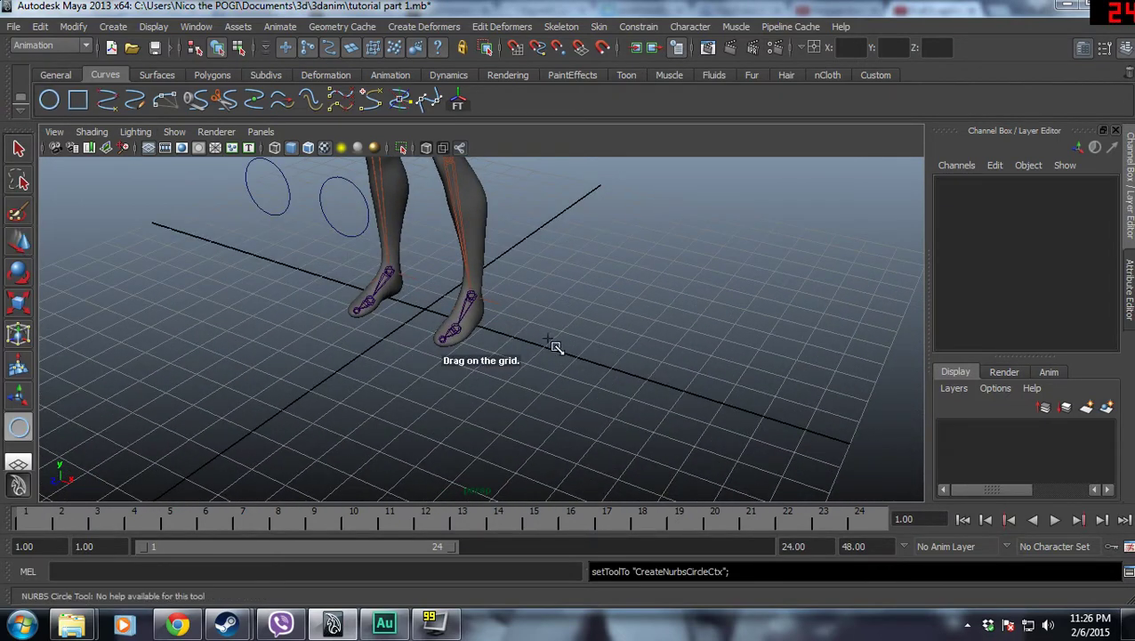
mouse_move(554, 340)
left_mouse_down()
mouse_move(577, 406)
mouse_move(570, 370)
left_mouse_up()
scroll(570, 369, "up", 3)
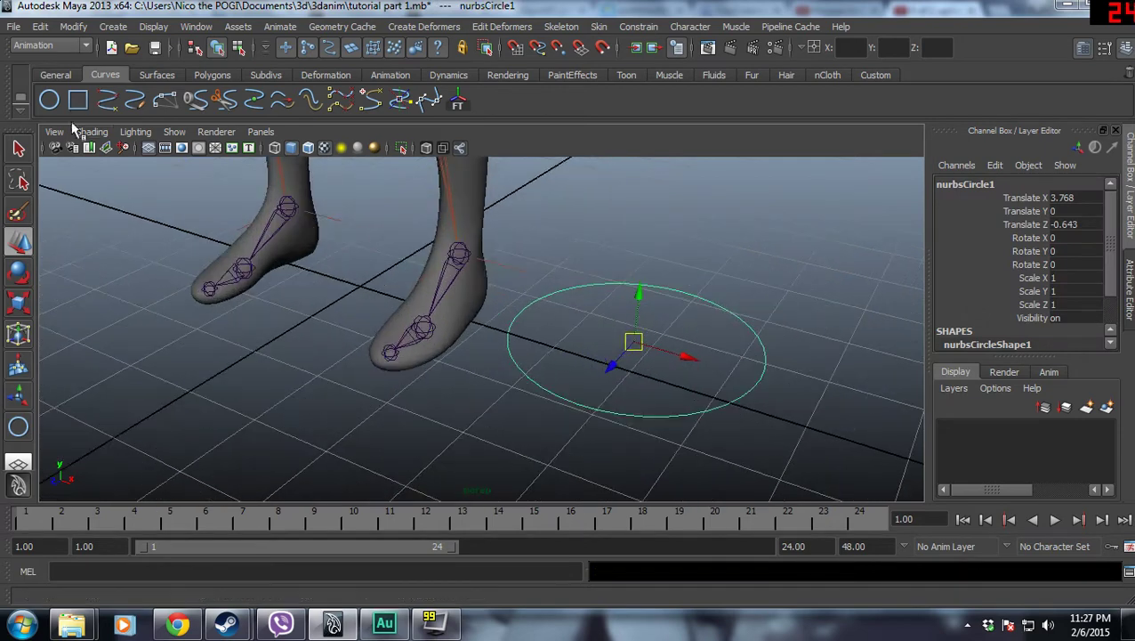
key("w")
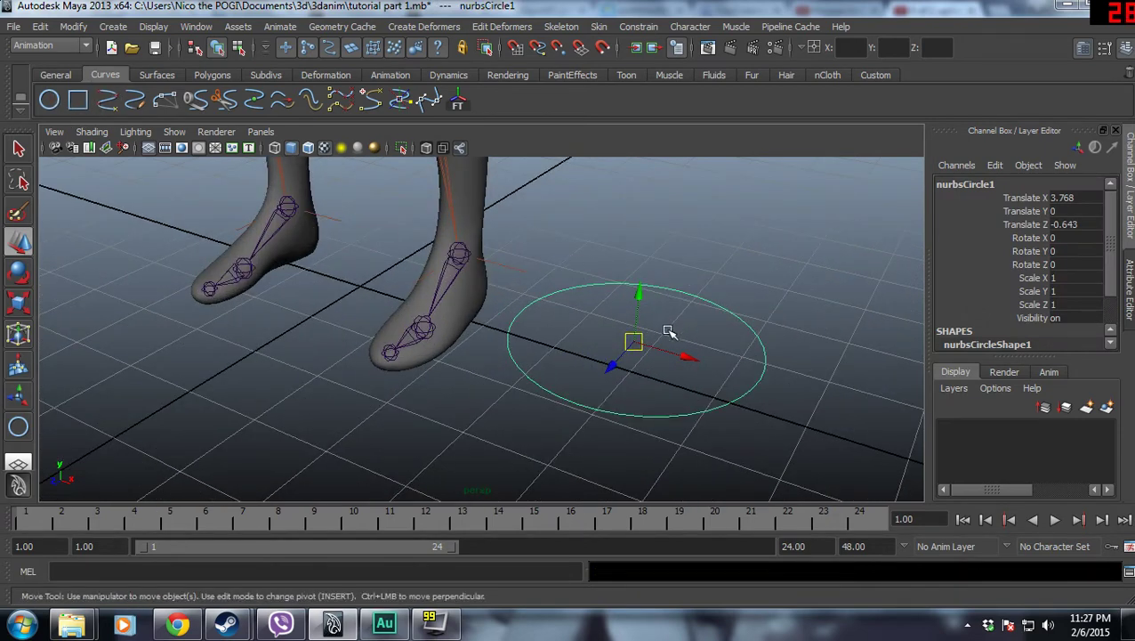
scroll(668, 342, "up", 2)
scroll(630, 320, "up", 2)
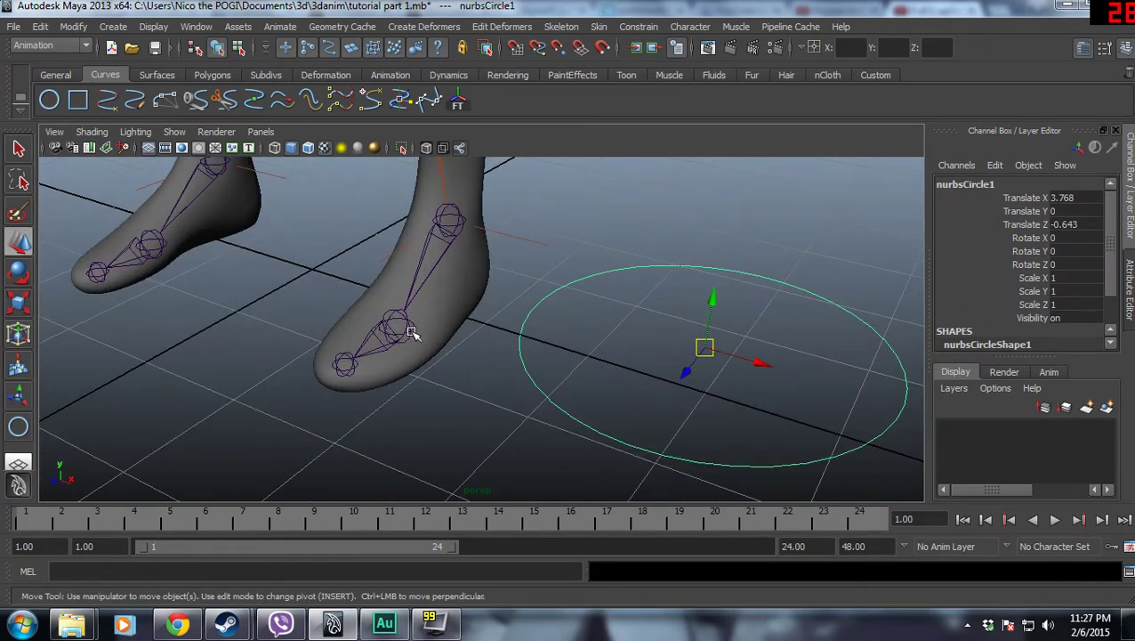
left_click_drag(704, 348, 396, 328)
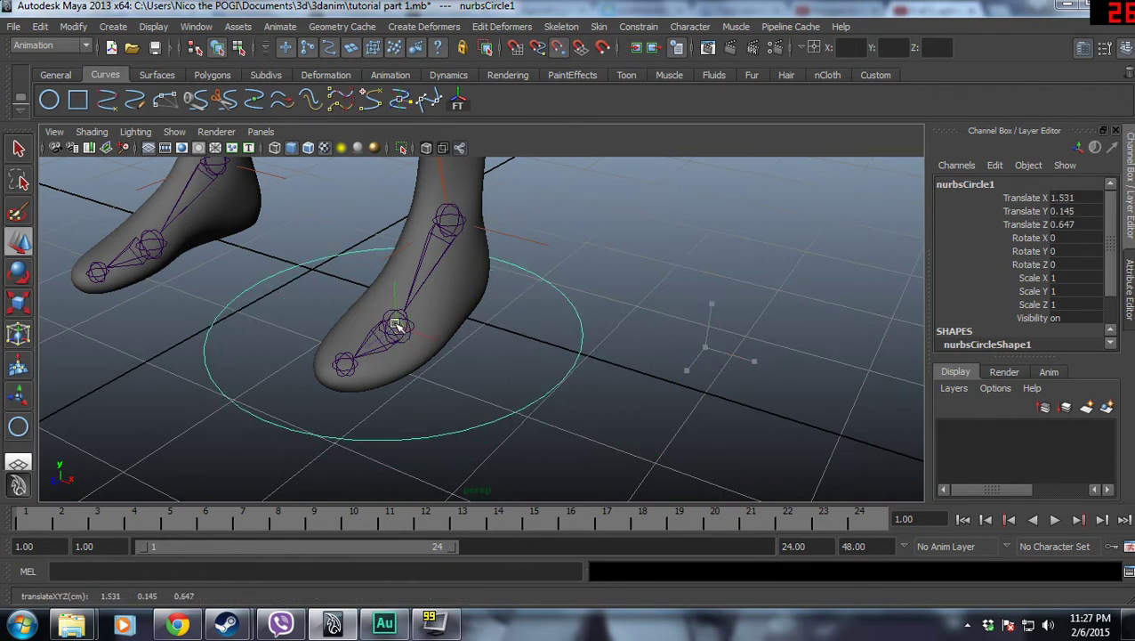
key("e")
key("r")
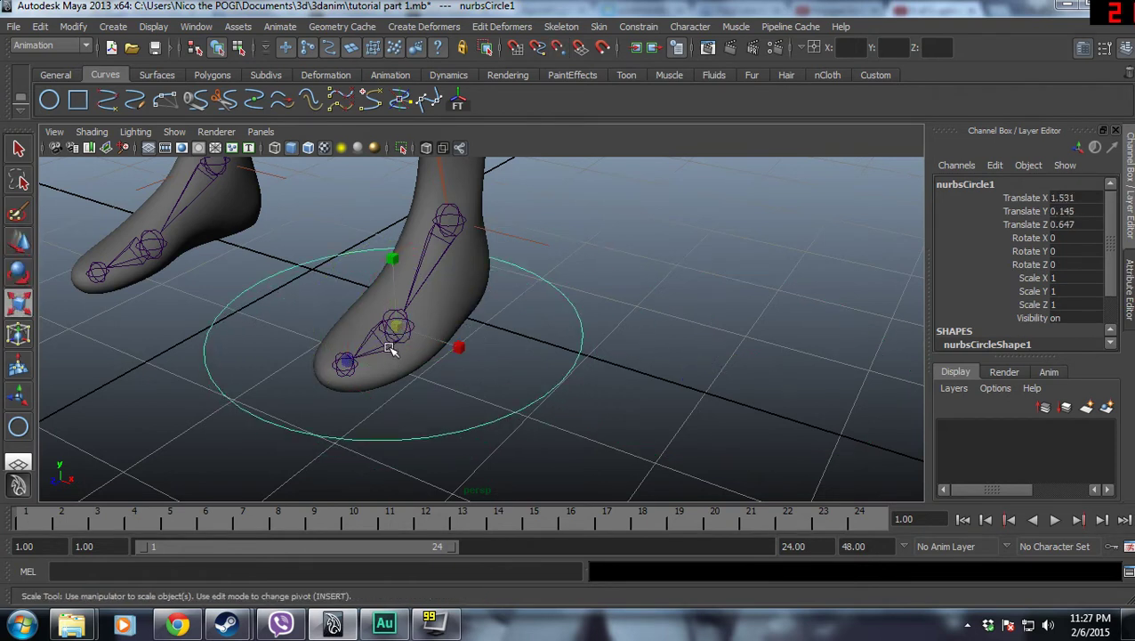
left_click_drag(458, 345, 422, 341)
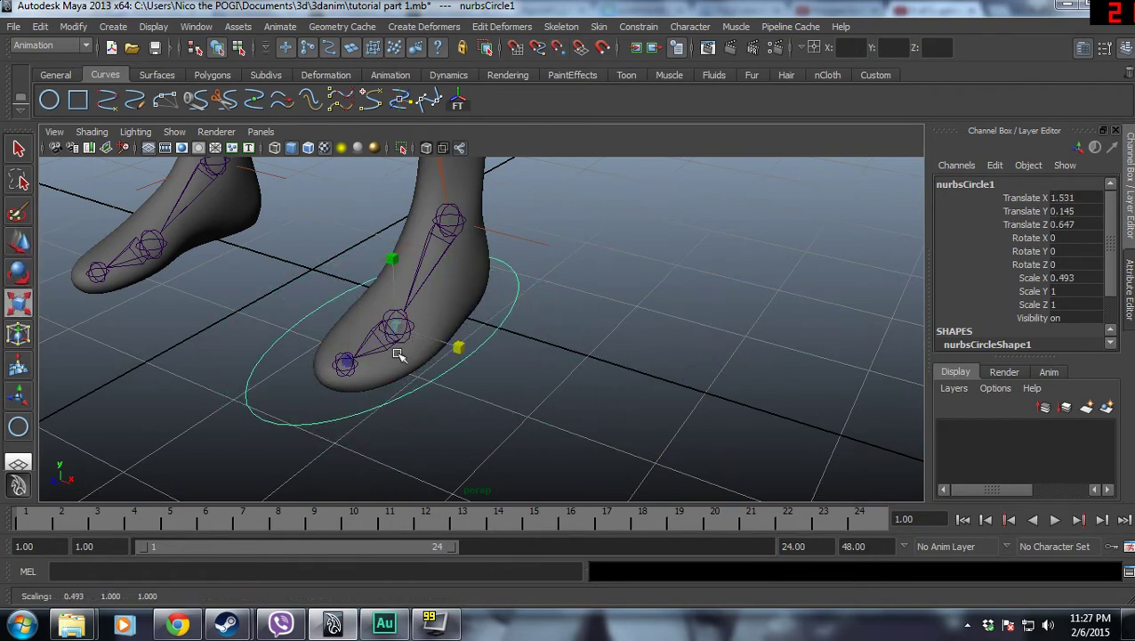
mouse_move(630, 328)
left_mouse_down("alt")
mouse_move(449, 344)
mouse_move(483, 344)
left_mouse_up("alt")
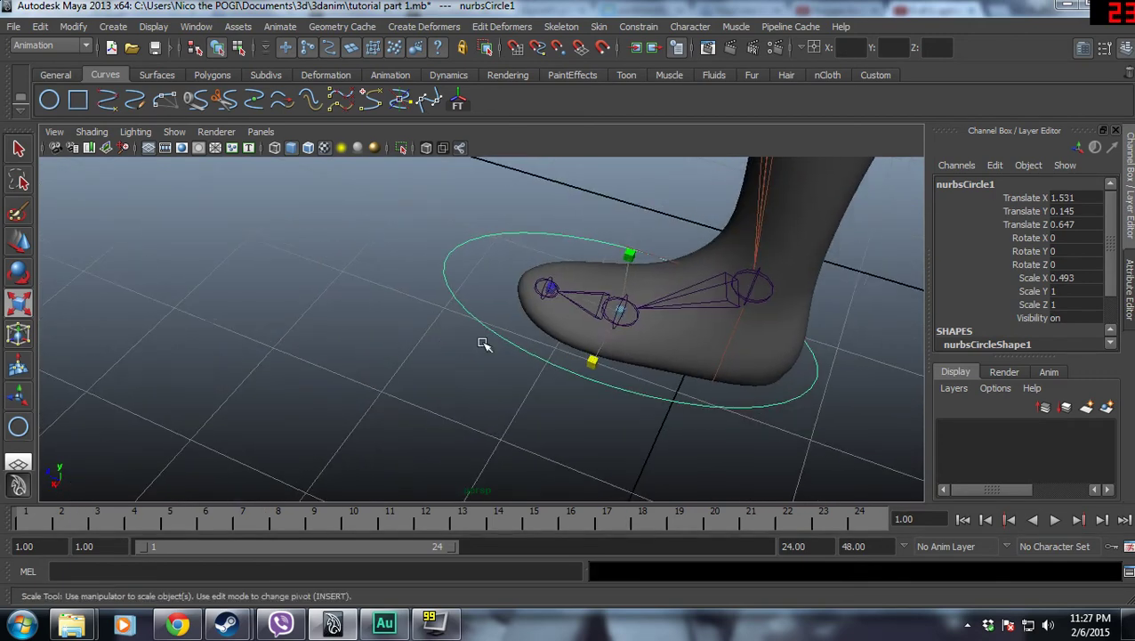
Slide nurbsCircle1 forward along Z under the foot
key("w")
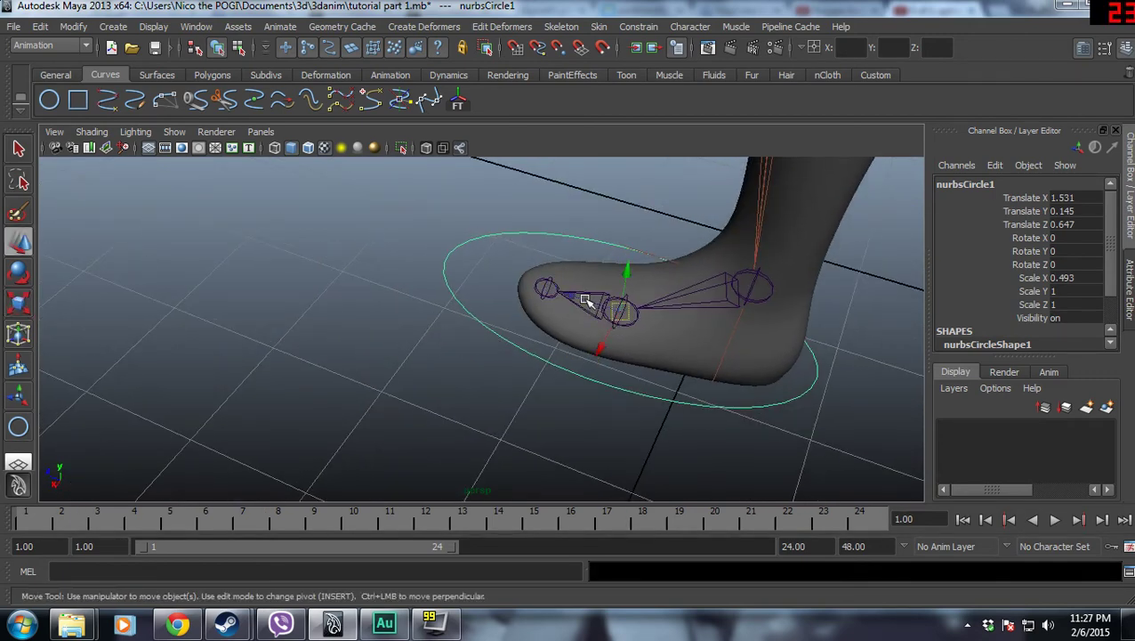
mouse_move(587, 301)
left_mouse_down()
mouse_move(671, 328)
mouse_move(740, 325)
left_mouse_up()
mouse_move(545, 355)
left_mouse_down("alt")
mouse_move(560, 368)
mouse_move(655, 359)
mouse_move(585, 340)
mouse_move(666, 274)
mouse_move(523, 317)
mouse_move(393, 310)
mouse_move(433, 284)
mouse_move(588, 291)
mouse_move(607, 332)
left_mouse_up("alt")
middle_click_drag(608, 332, 590, 183, "alt")
Enter Control Vertex mode on the circle and pull CVs out around the toes
right_click_drag(530, 276, 498, 277)
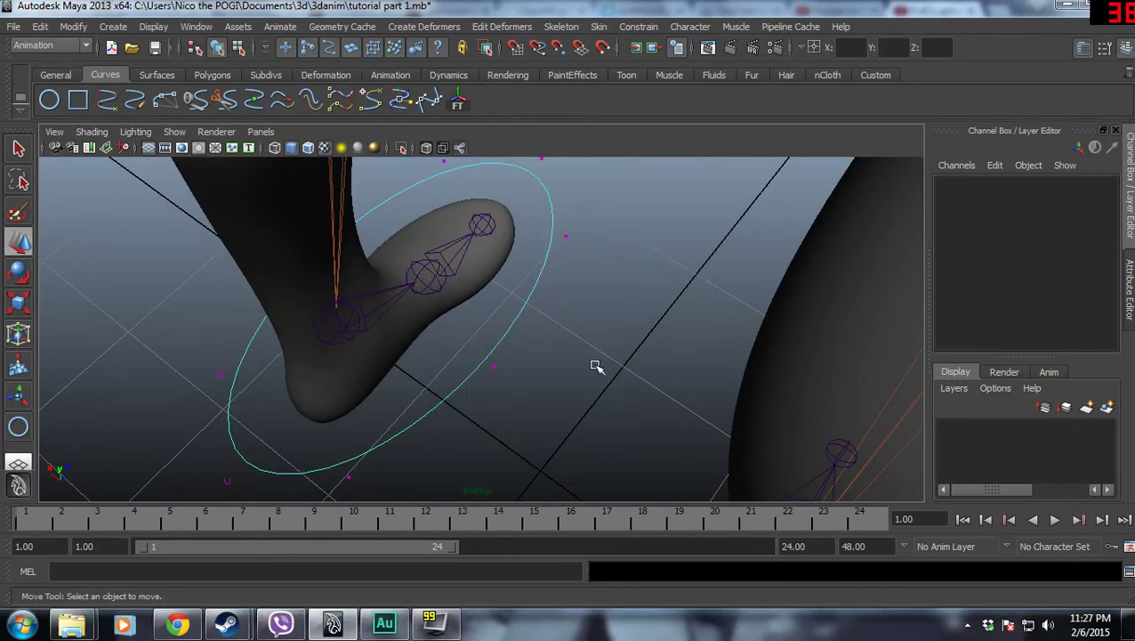
left_click_drag(576, 354, 469, 393)
middle_click_drag(463, 347, 425, 327)
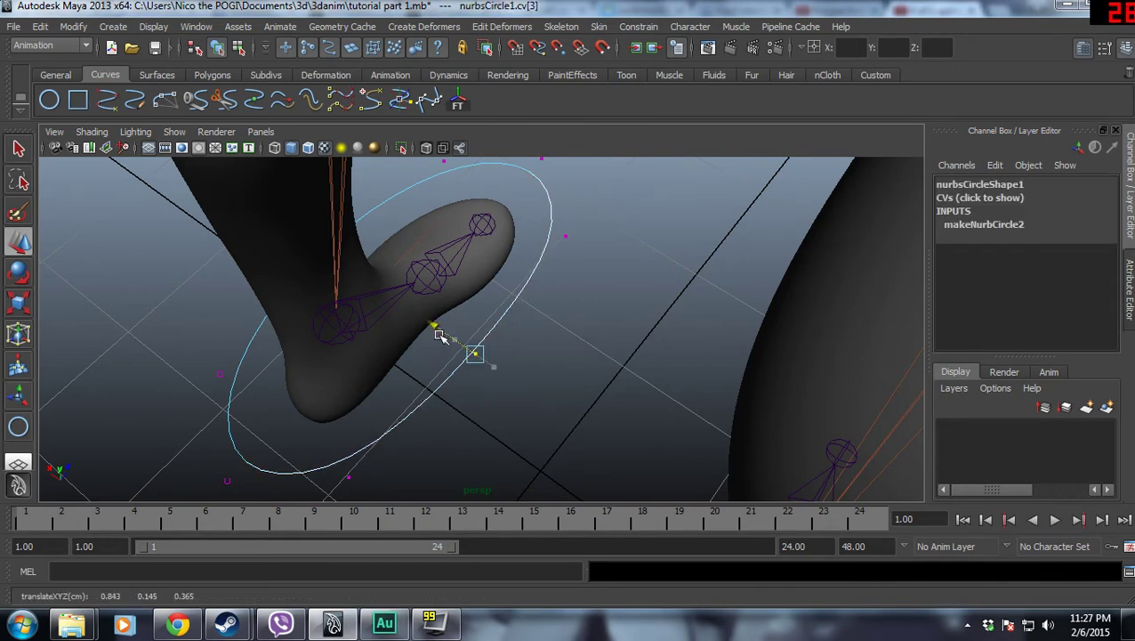
left_click(545, 225)
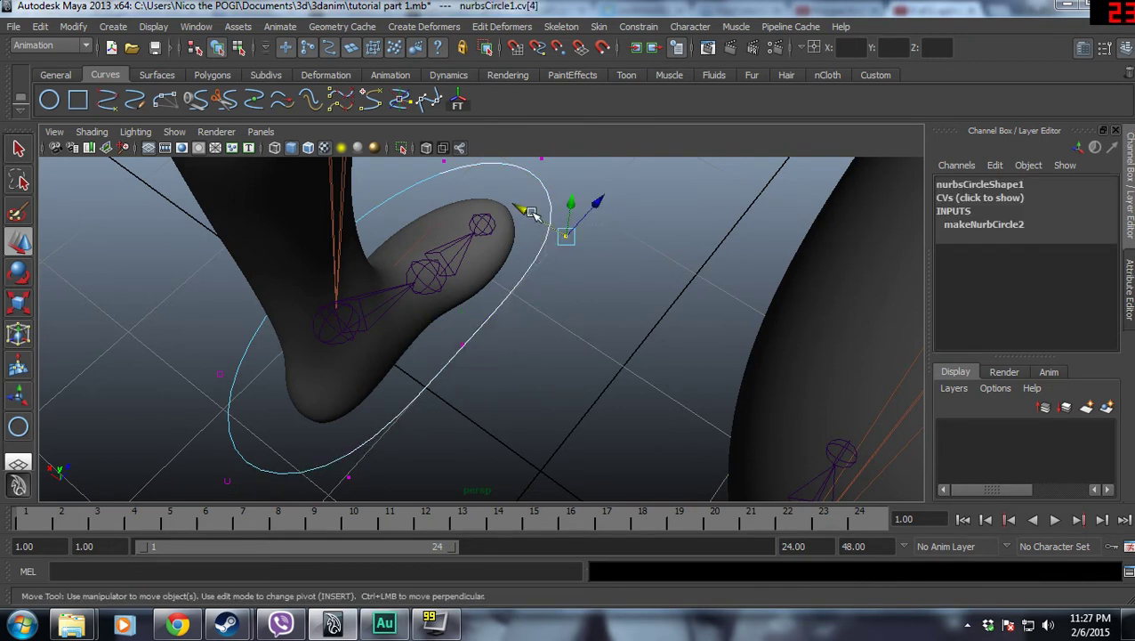
middle_click_drag(534, 215, 570, 236)
Move more CVs along the lower curve so it traces the foot's outline
left_click_drag(614, 332, 391, 407, "alt")
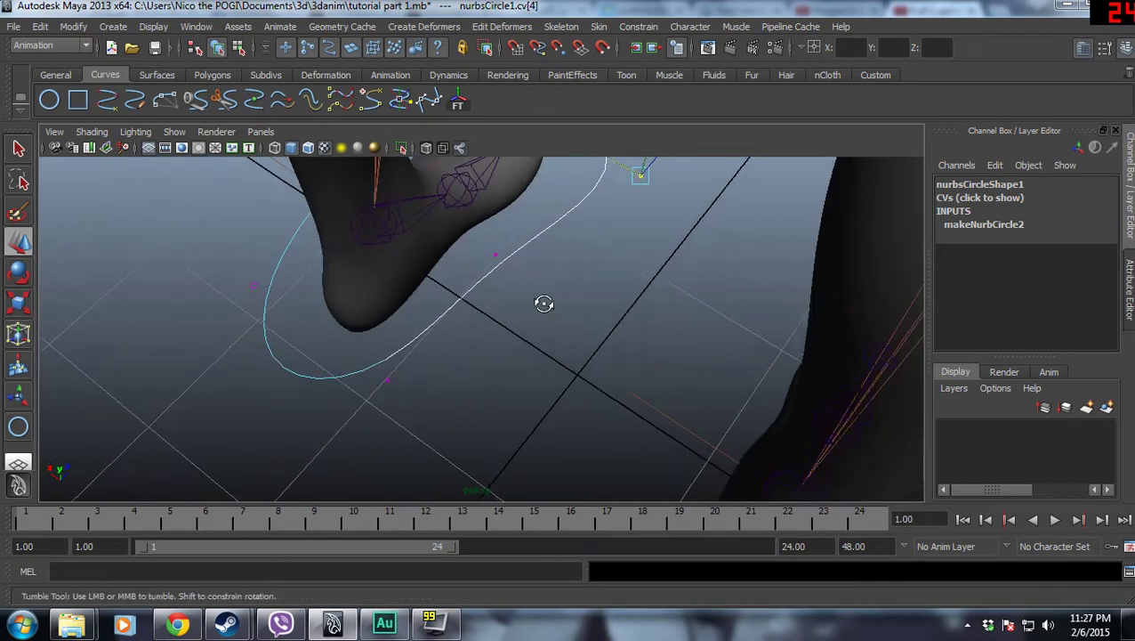
left_click(405, 397)
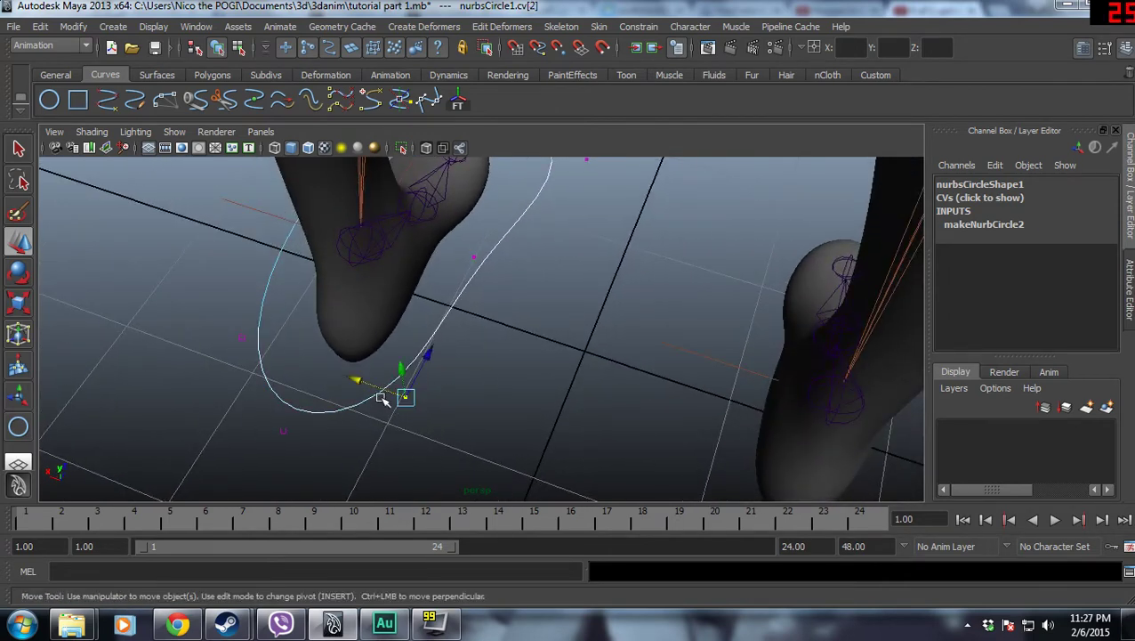
left_click(283, 431)
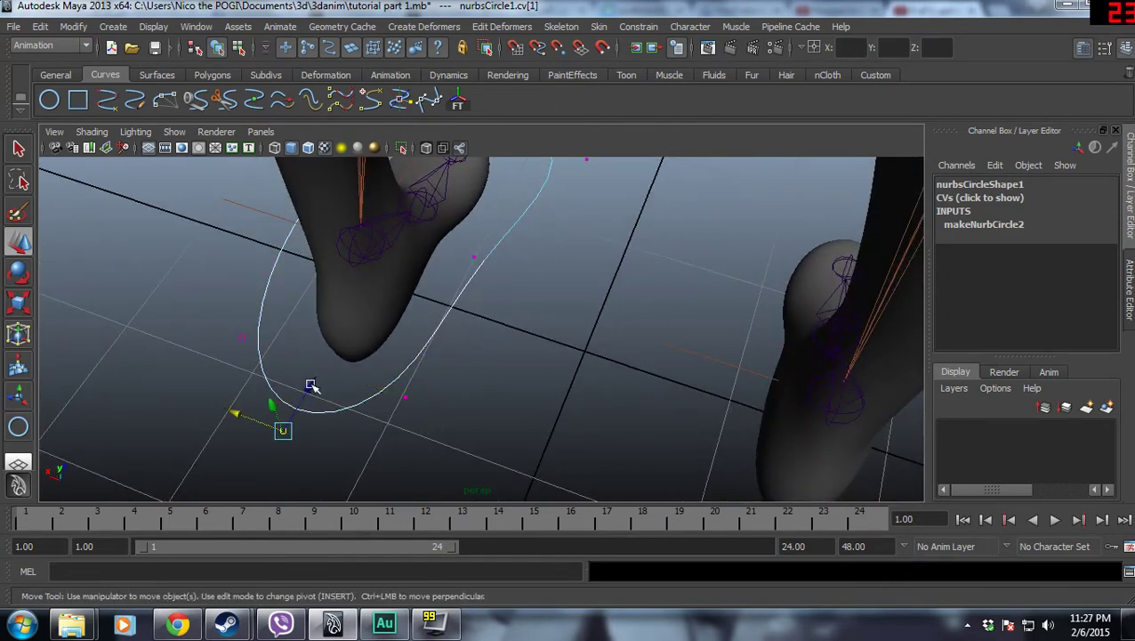
middle_click_drag(310, 386, 322, 373)
left_click_drag(217, 319, 274, 346)
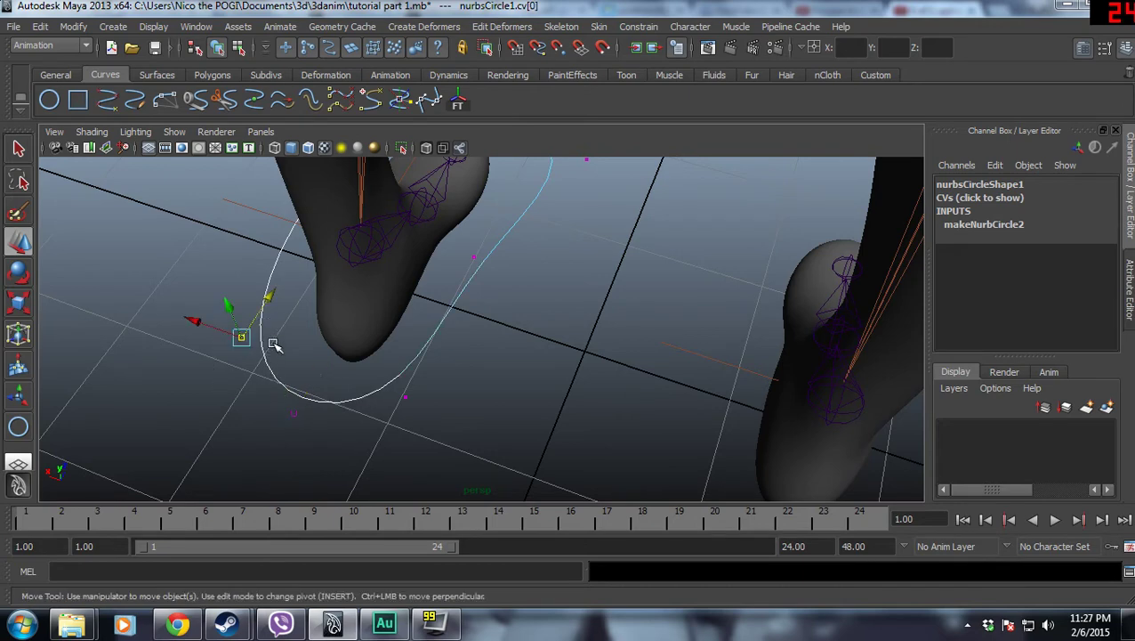
left_click_drag(264, 299, 278, 266)
mouse_move(319, 362)
left_mouse_down("alt")
mouse_move(393, 367)
mouse_move(302, 356)
left_mouse_up("alt")
Select the reshaped foot circle nurbsCircle1 and group it with Ctrl+G as group3
left_click(260, 331)
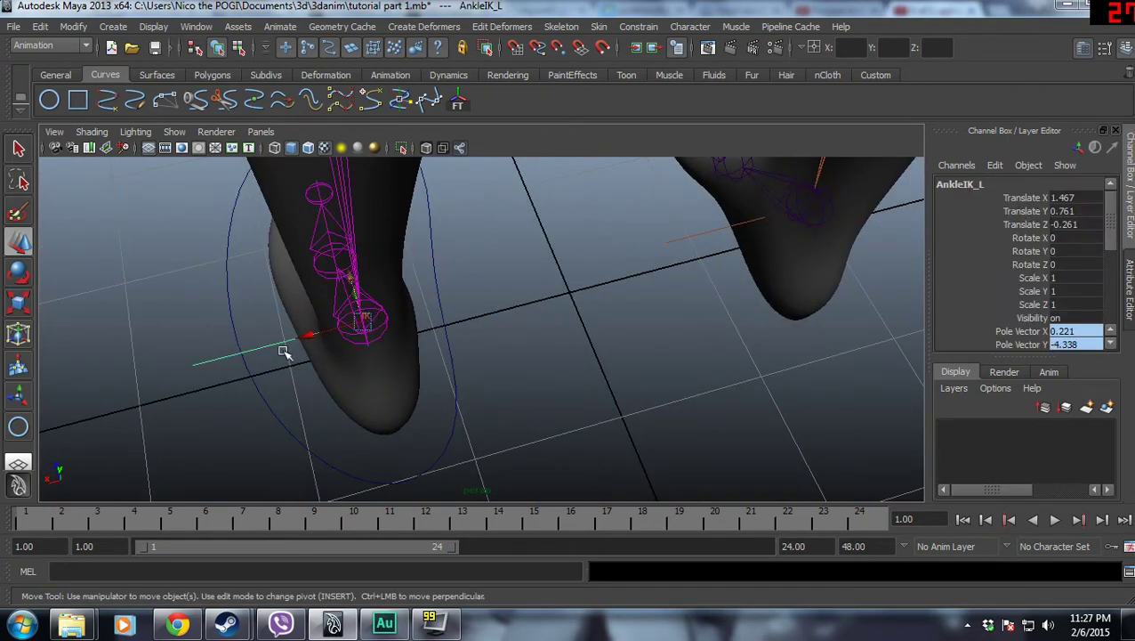
left_click(170, 304)
mouse_move(170, 304)
left_mouse_down("alt")
mouse_move(398, 304)
mouse_move(735, 230)
left_mouse_up("alt")
left_click(601, 333)
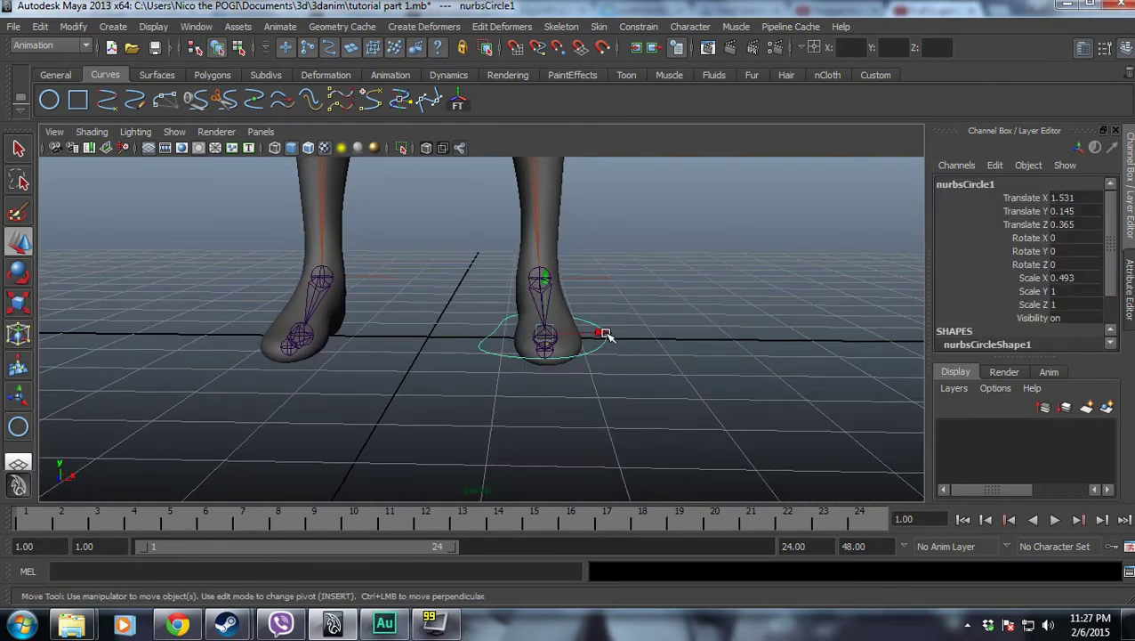
scroll(614, 368, "up", 2)
mouse_move(614, 367)
left_mouse_down("alt")
mouse_move(717, 341)
mouse_move(678, 371)
left_mouse_up("alt")
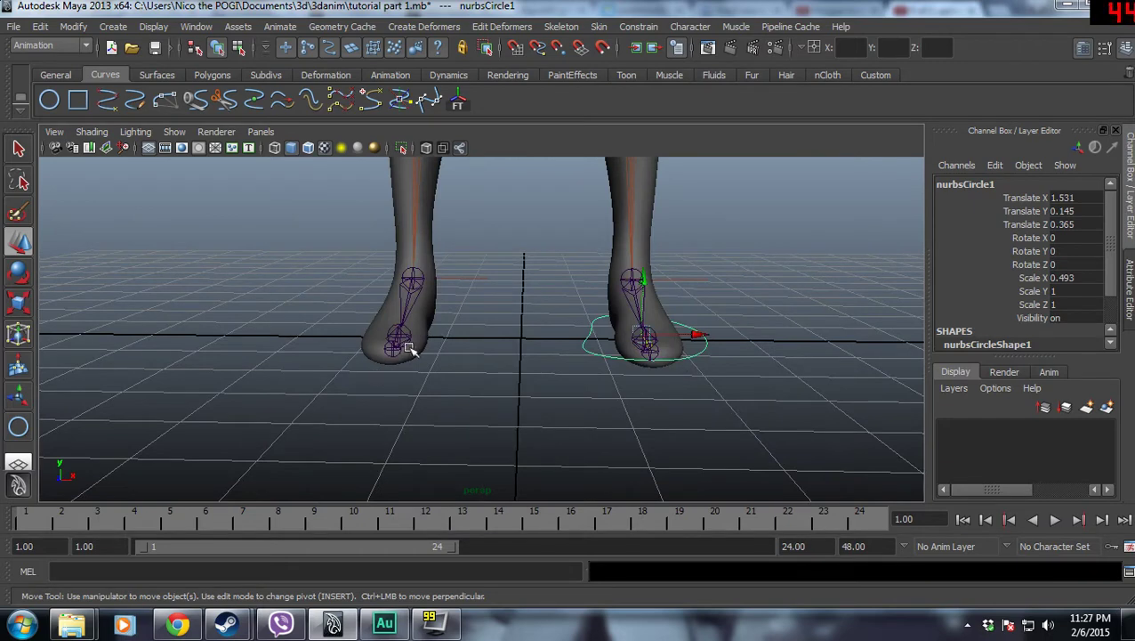
scroll(523, 291, "down", 4)
mouse_move(554, 332)
left_mouse_down("alt")
mouse_move(582, 351)
mouse_move(537, 223)
left_mouse_up("alt")
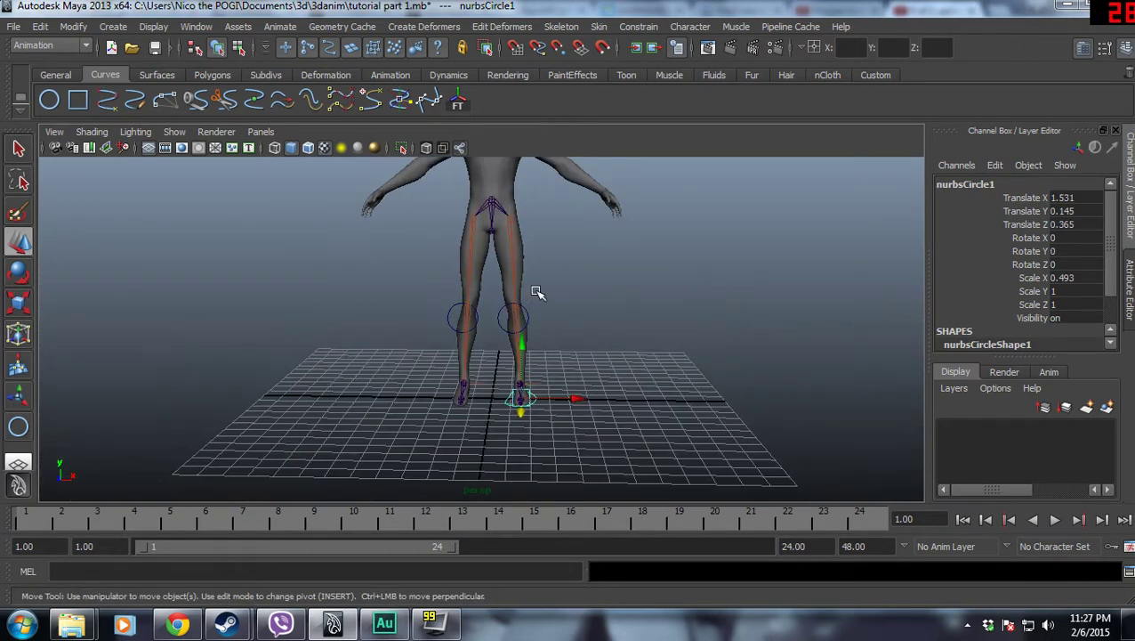
scroll(527, 301, "up", 3)
scroll(527, 301, "down", 3)
left_click_drag(578, 299, 615, 375, "alt")
left_click(555, 398)
scroll(561, 420, "up", 3)
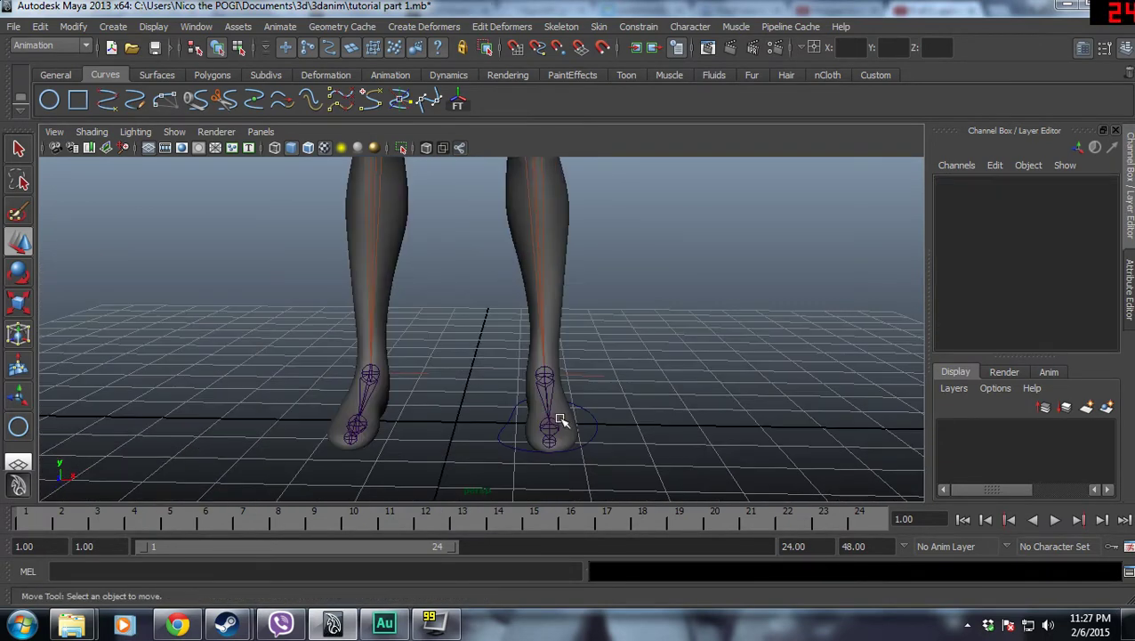
left_click(588, 418)
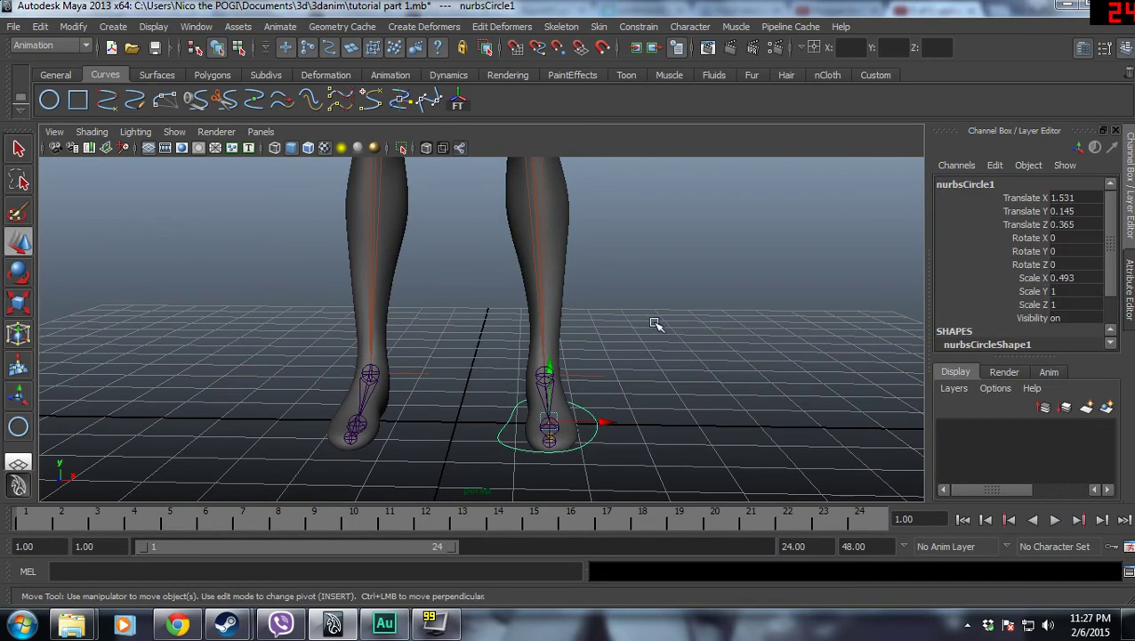
key("ctrl+g")
left_click(41, 26)
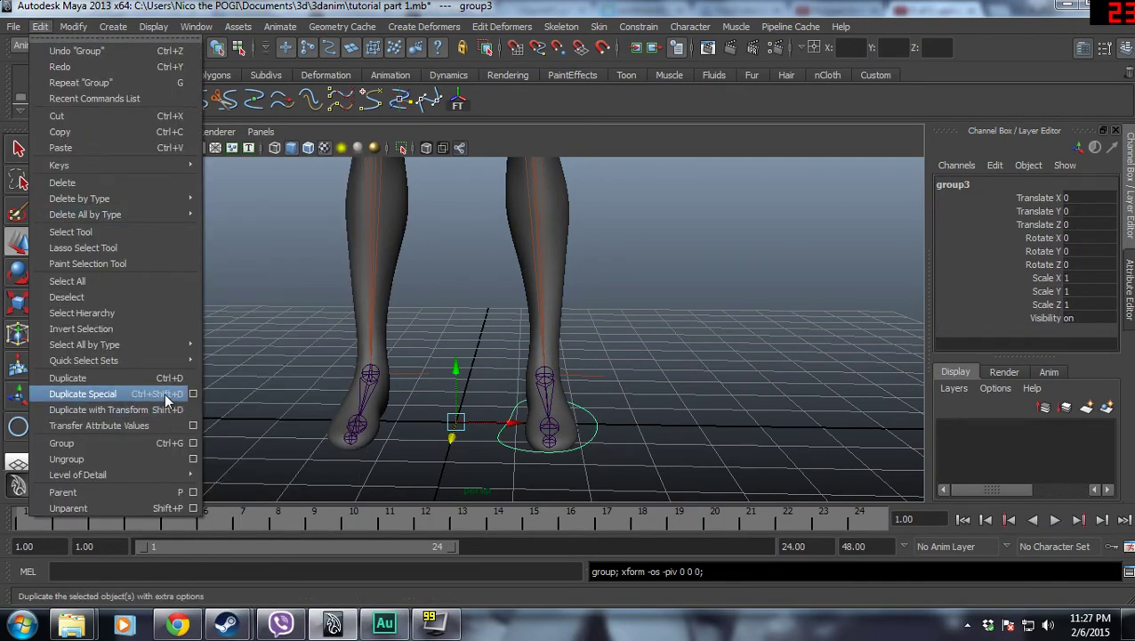
left_click(163, 394)
left_click(492, 404)
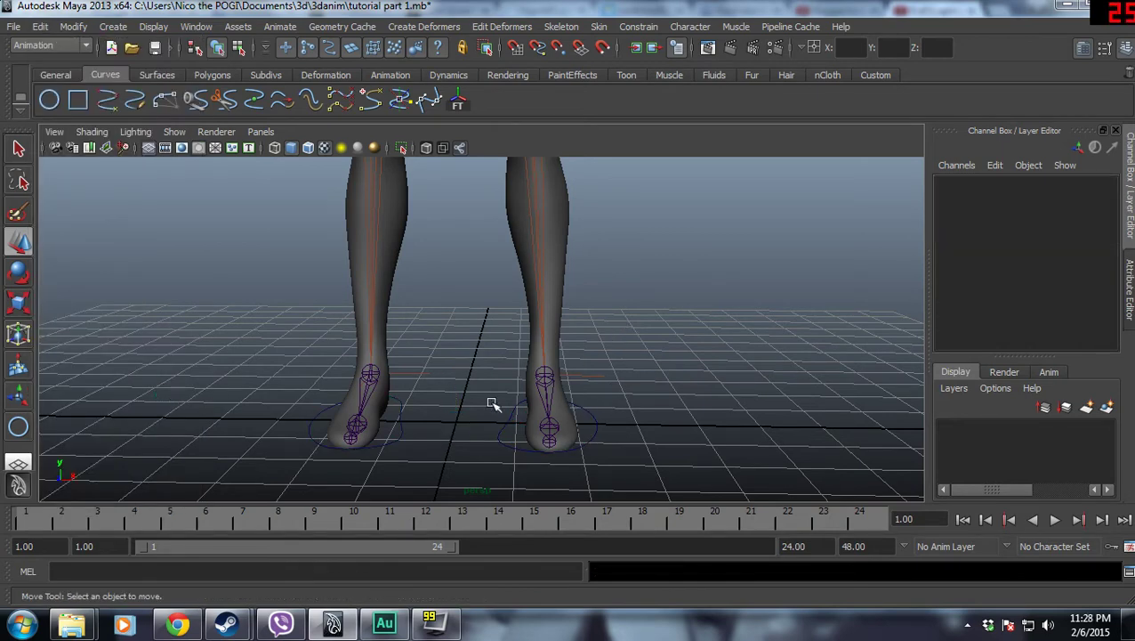
left_click_drag(493, 405, 437, 372, "alt")
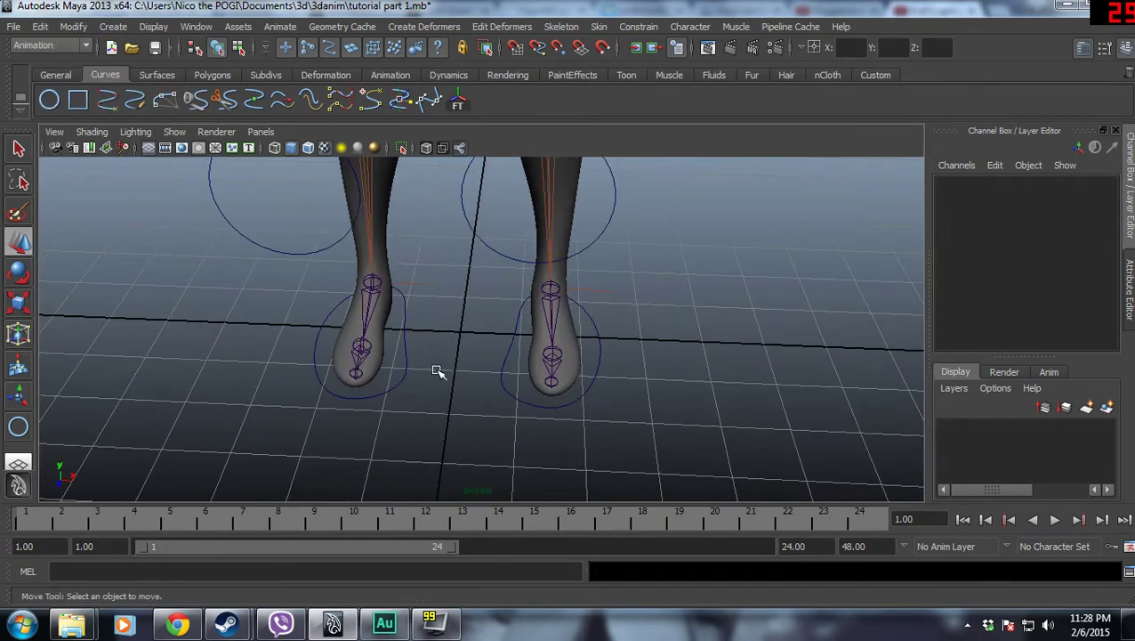
left_click_drag(669, 342, 468, 336, "alt")
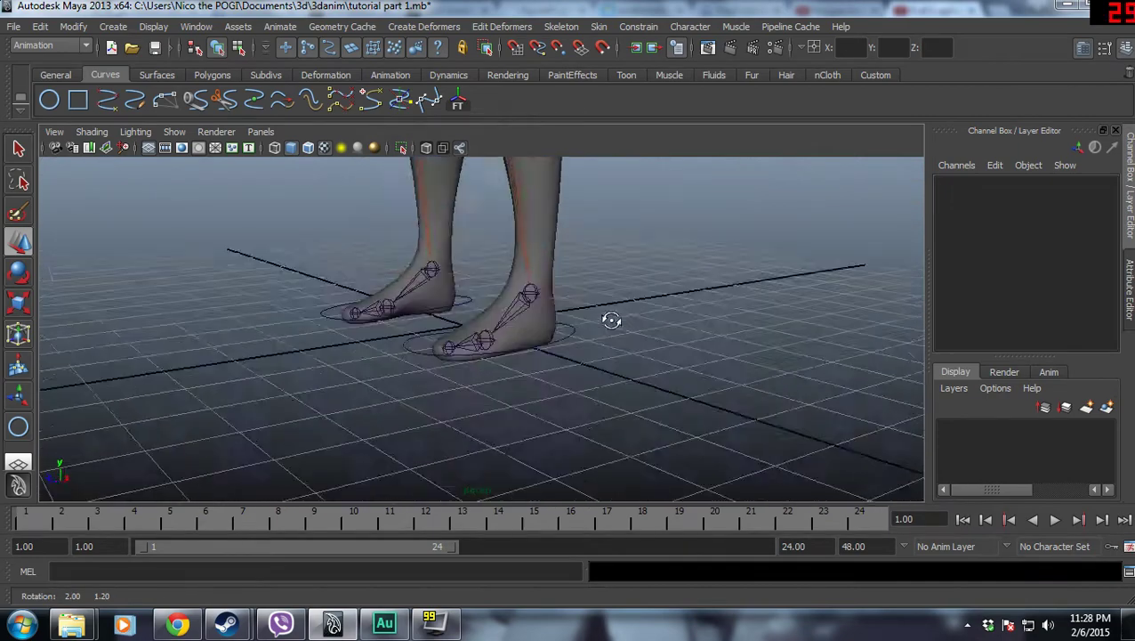
mouse_move(588, 302)
left_mouse_down("alt")
mouse_move(654, 278)
mouse_move(198, 340)
left_mouse_up("alt")
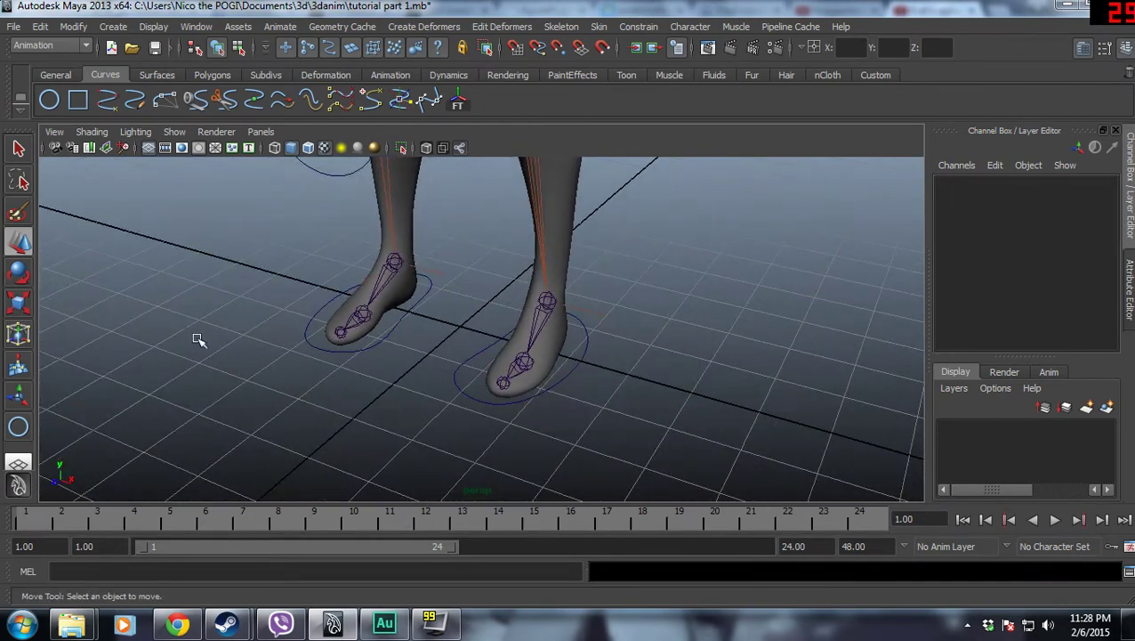
left_click_drag(481, 283, 538, 283, "alt")
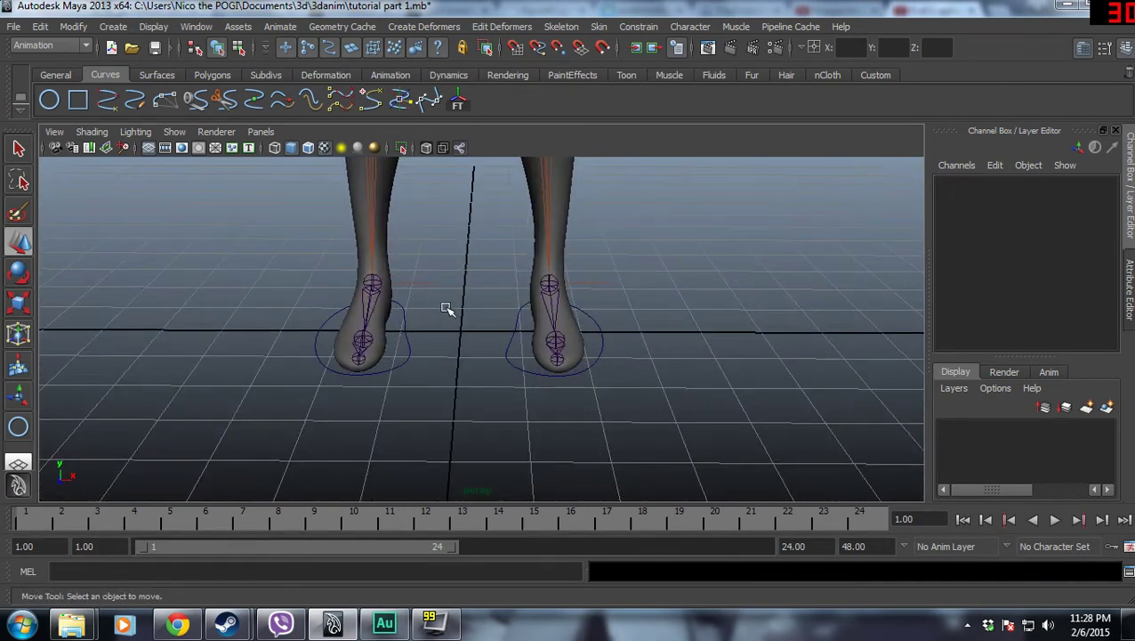
scroll(447, 309, "up", 3)
scroll(472, 332, "up", 1)
scroll(454, 332, "up", 2)
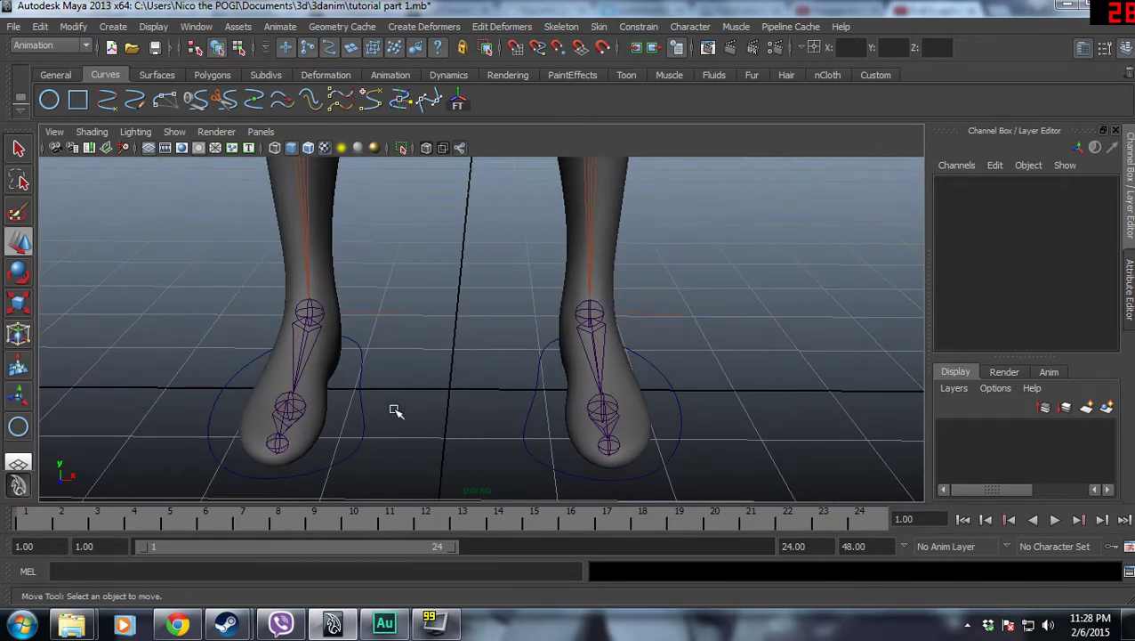
mouse_move(474, 394)
left_mouse_down("alt")
mouse_move(373, 309)
mouse_move(464, 274)
mouse_move(451, 284)
mouse_move(516, 338)
left_mouse_up("alt")
scroll(525, 335, "up", 2)
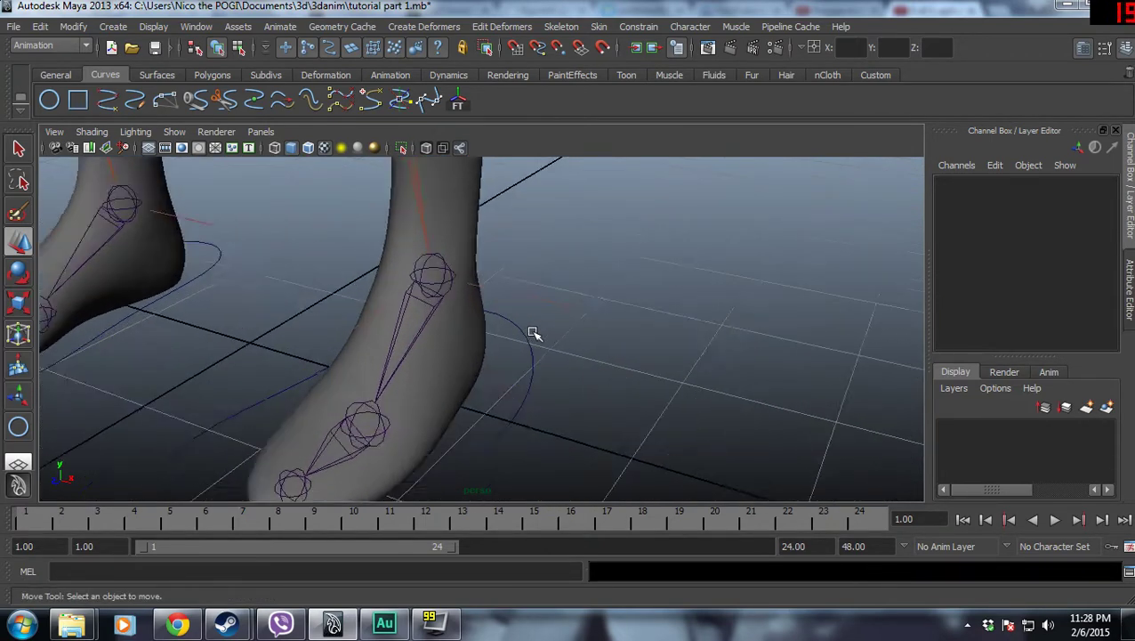
scroll(539, 313, "up", 2)
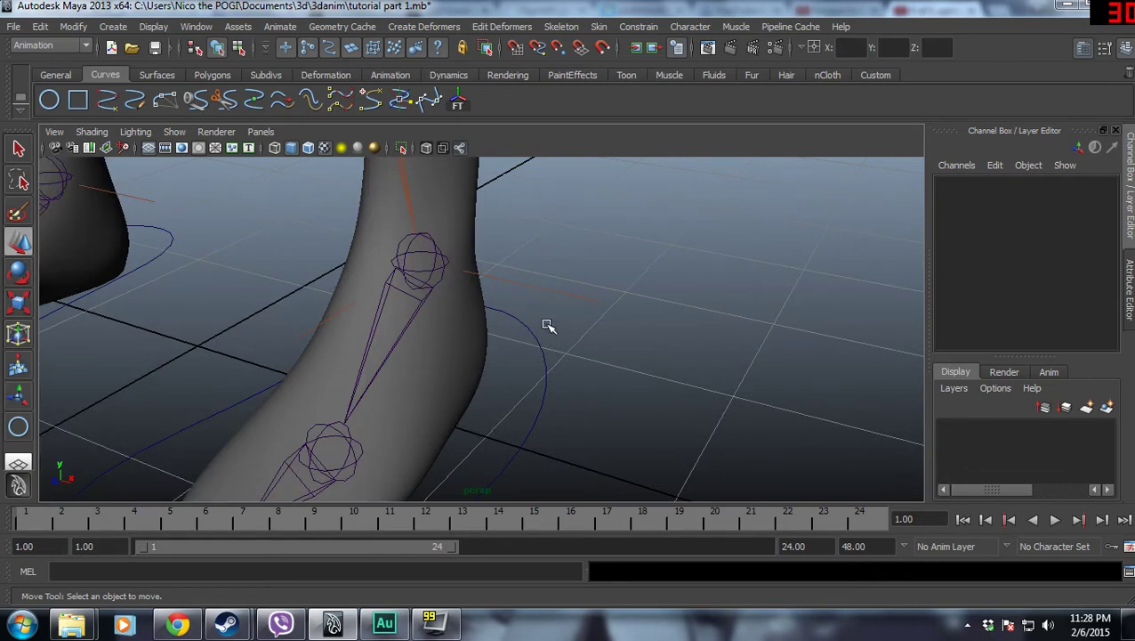
scroll(553, 366, "down", 3)
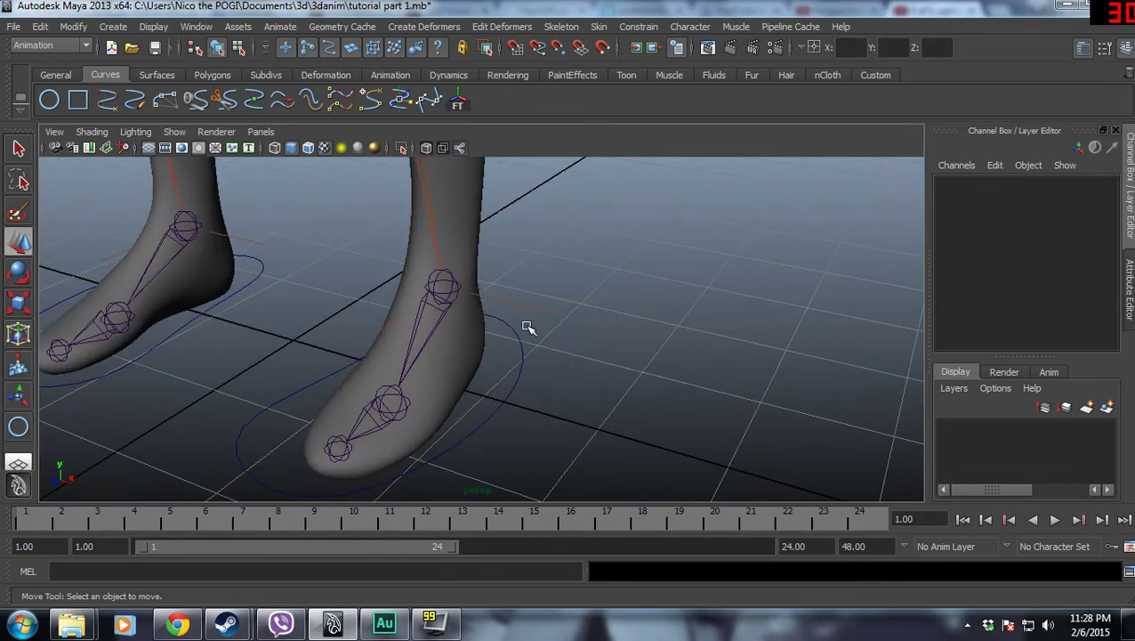
left_click(520, 361)
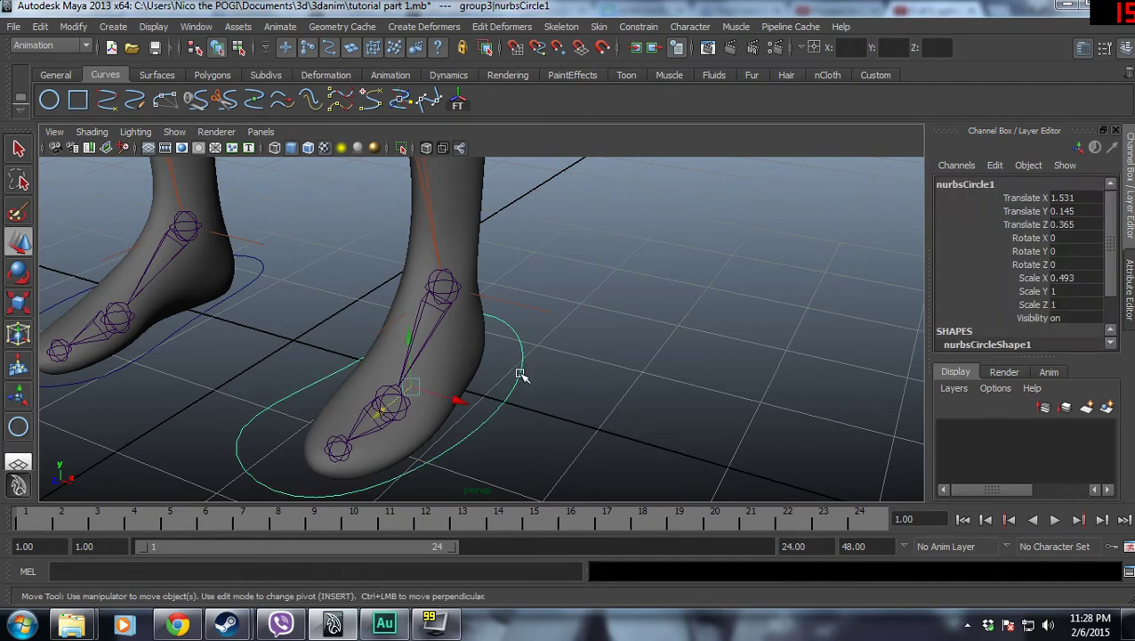
scroll(554, 357, "up", 2)
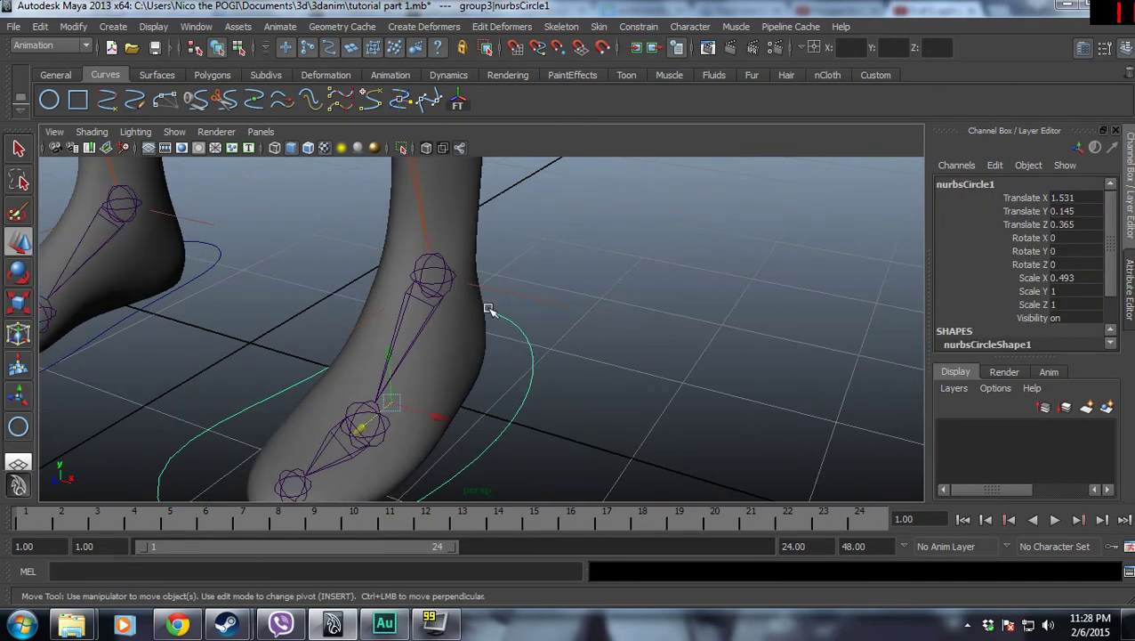
left_click(541, 264)
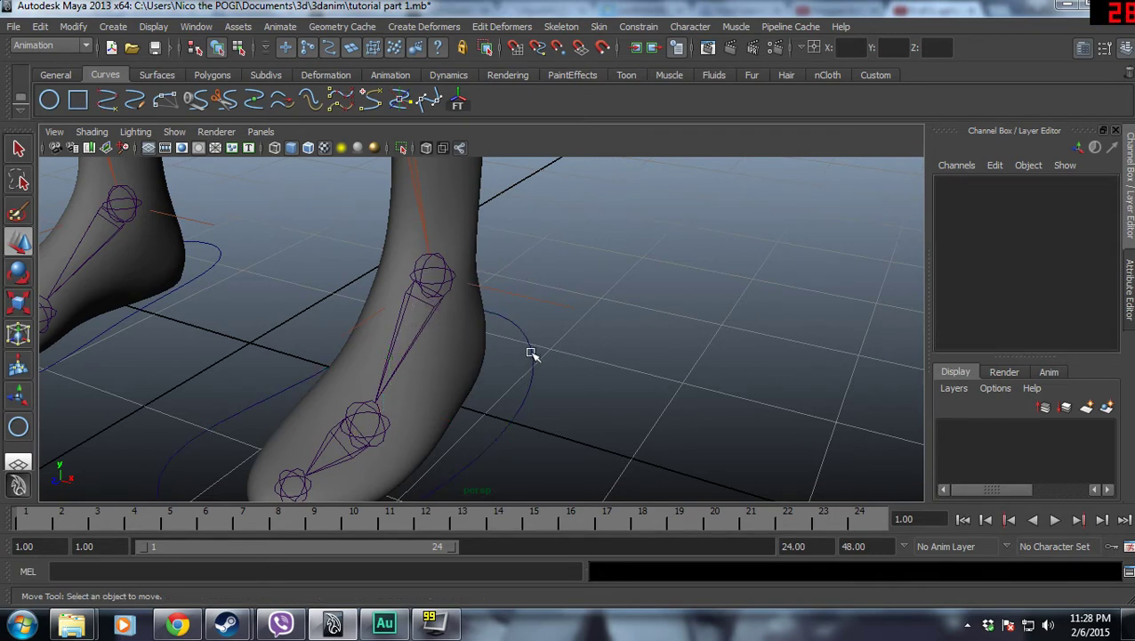
left_click(524, 405)
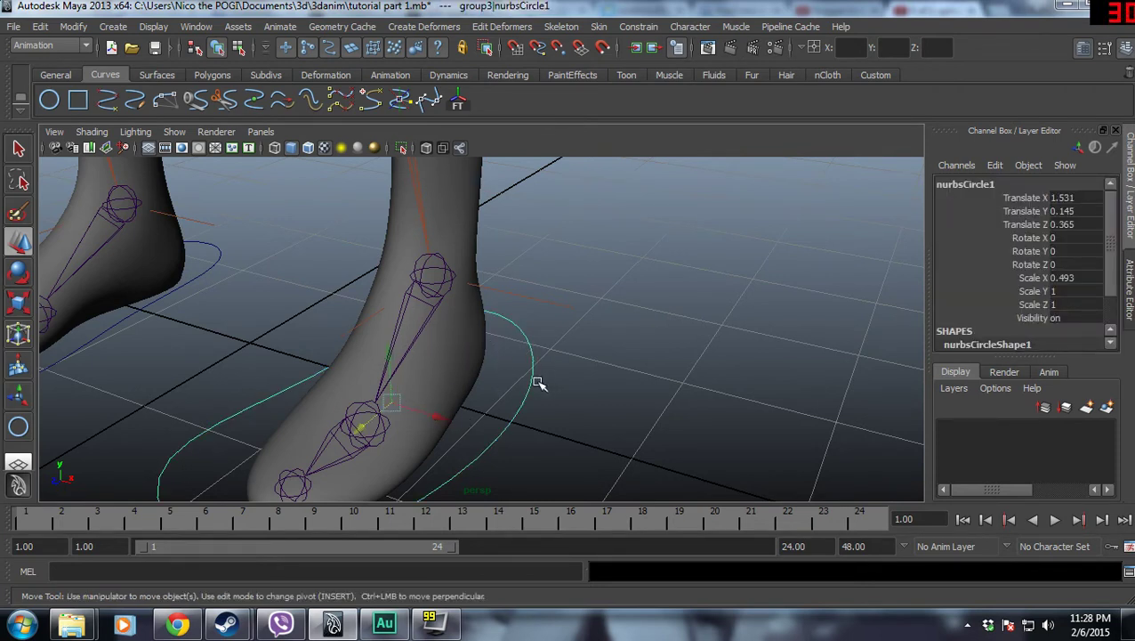
left_click(551, 305)
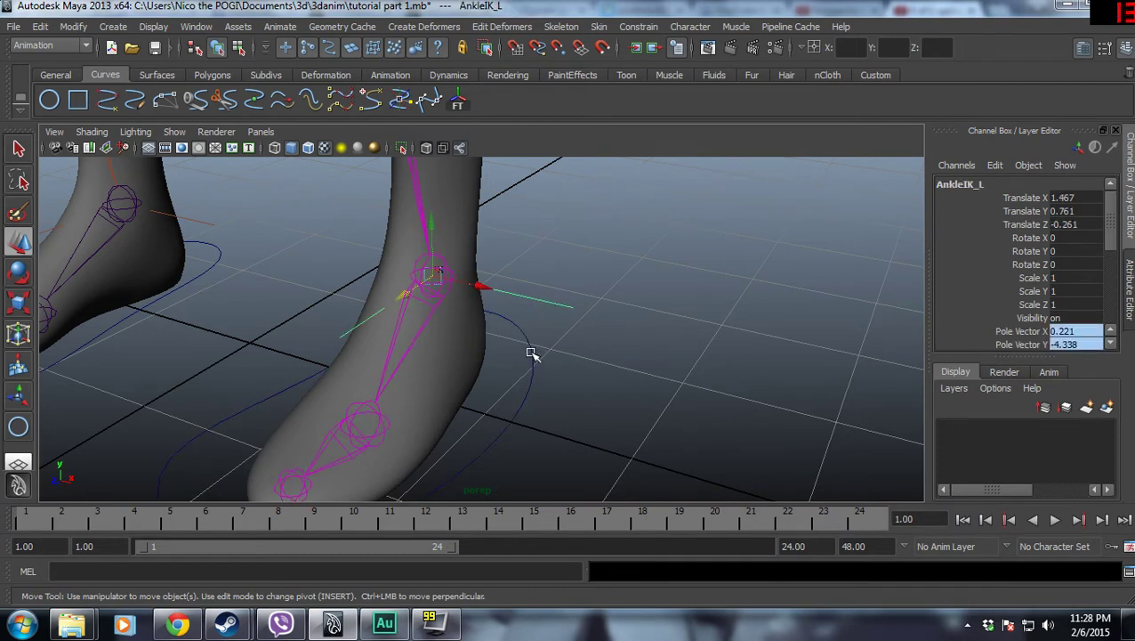
left_click(536, 363)
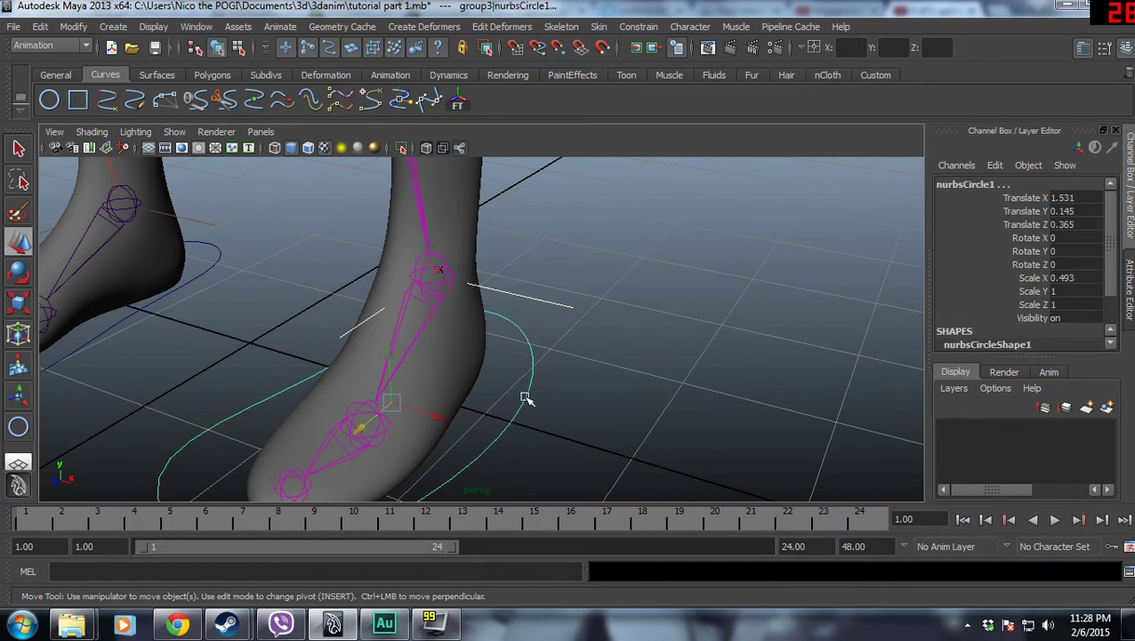
key("ctrl+z")
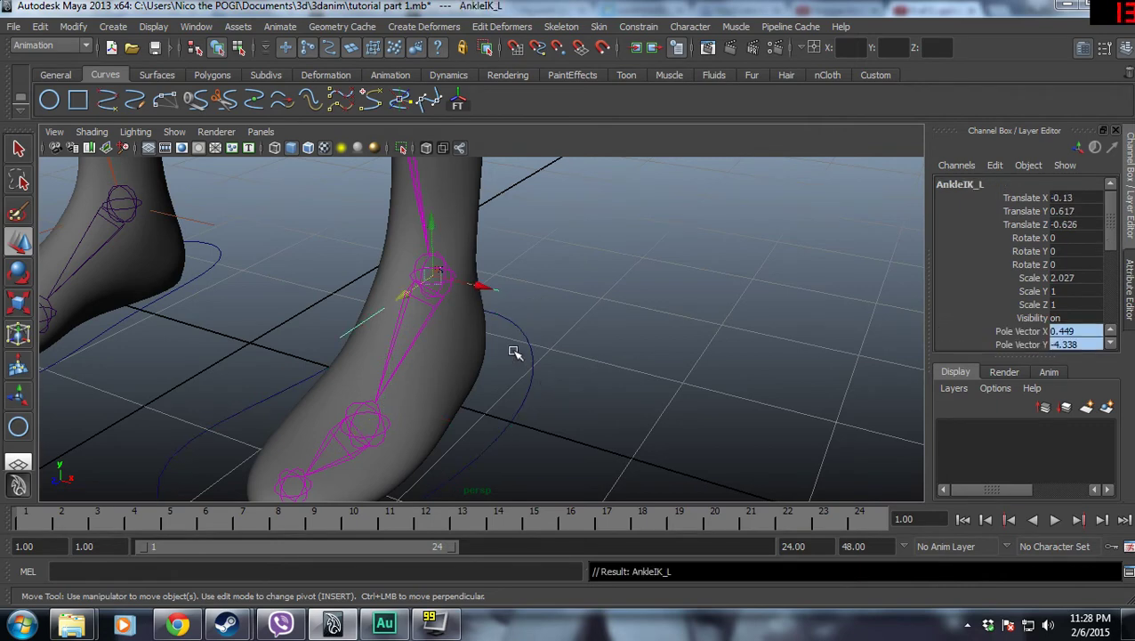
scroll(550, 283, "down", 3)
scroll(639, 291, "down", 2)
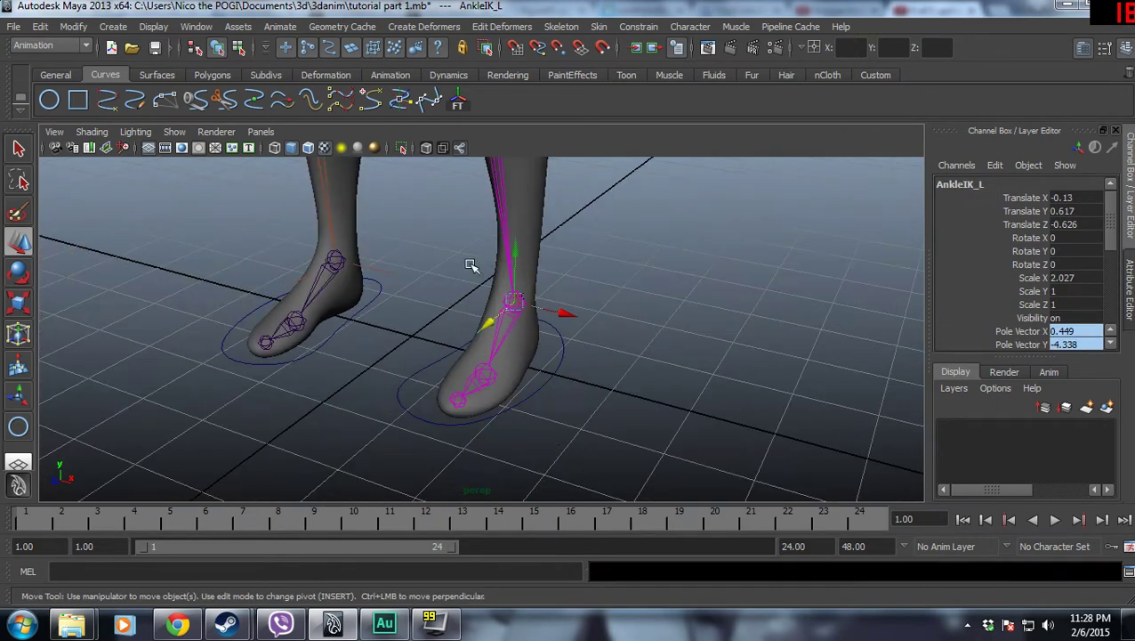
mouse_move(472, 265)
left_mouse_down("alt")
mouse_move(530, 278)
mouse_move(450, 295)
left_mouse_up("alt")
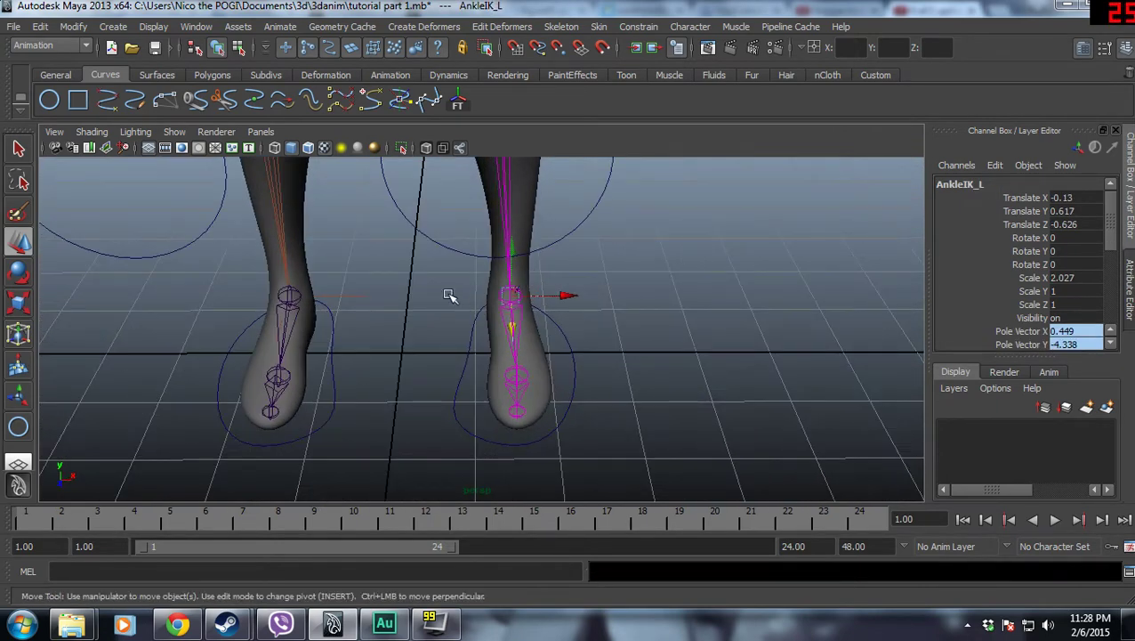
left_click(563, 333)
mouse_move(514, 322)
left_mouse_down()
mouse_move(529, 232)
mouse_move(587, 270)
left_mouse_up()
key("ctrl+z")
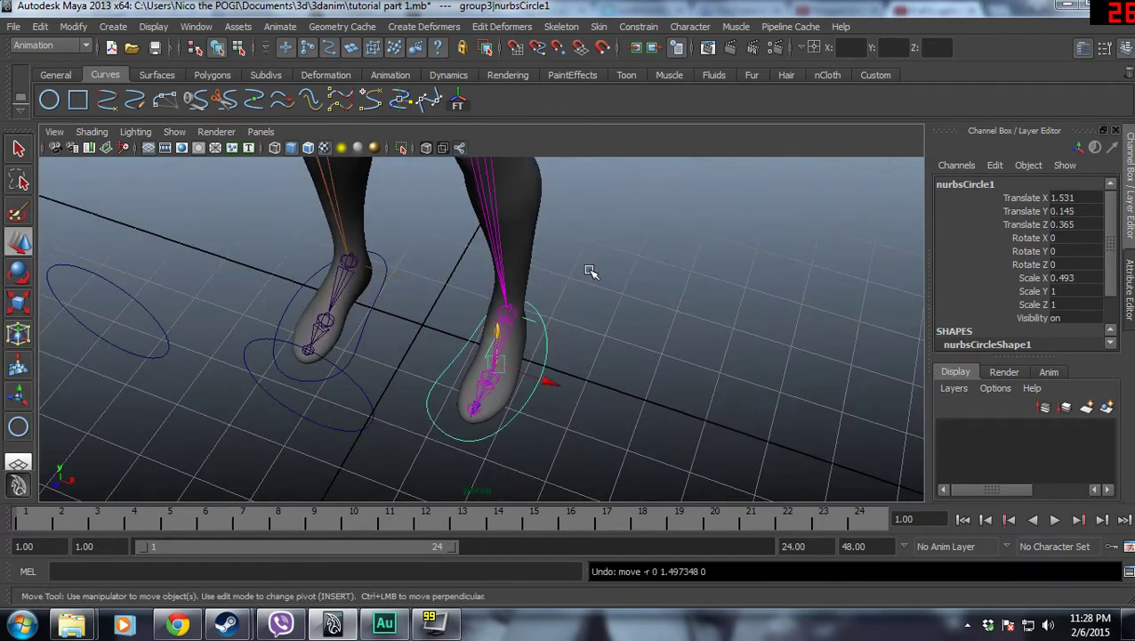
mouse_move(588, 319)
left_mouse_down("alt")
mouse_move(615, 266)
mouse_move(328, 360)
left_mouse_up("alt")
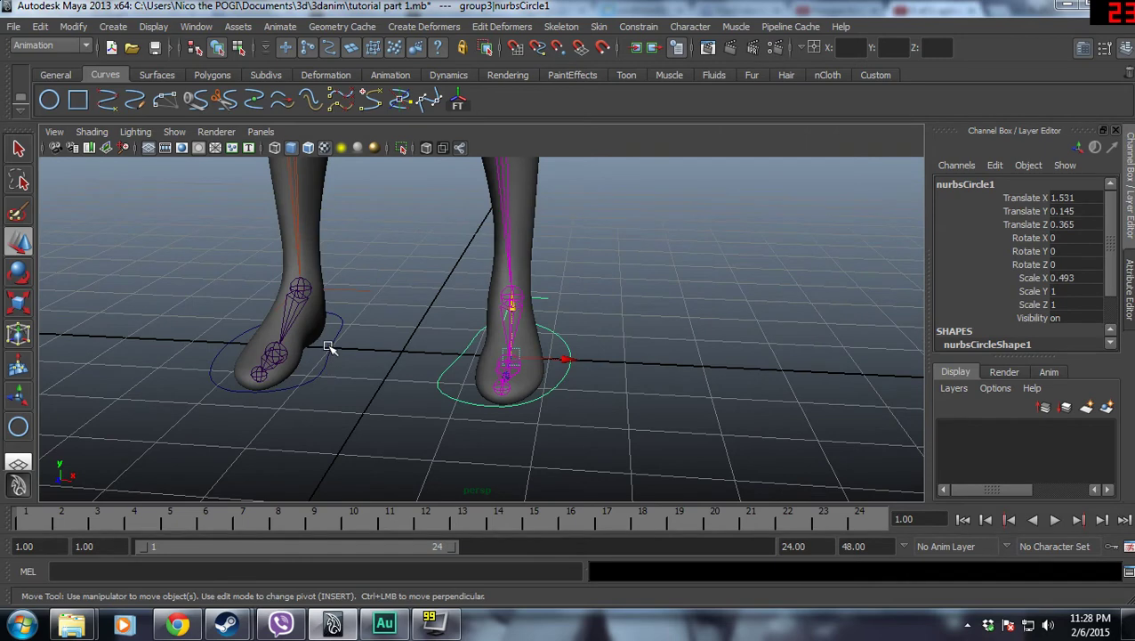
left_click(329, 347)
key("Down")
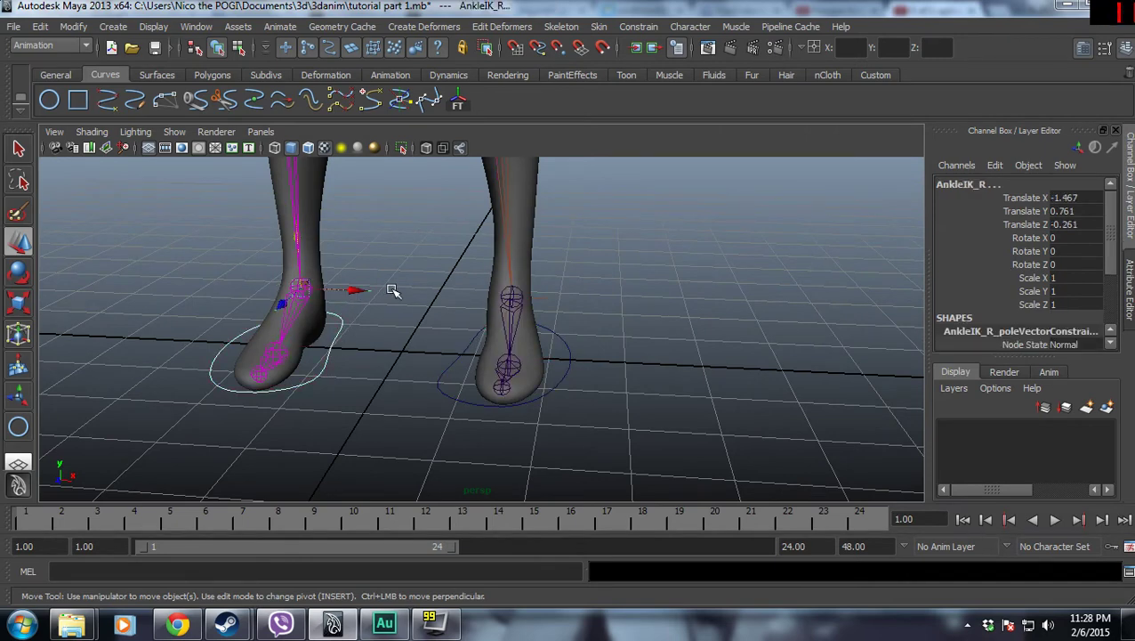
left_click(382, 291)
key("ctrl+z")
scroll(330, 343, "up", 2)
scroll(329, 344, "up", 1)
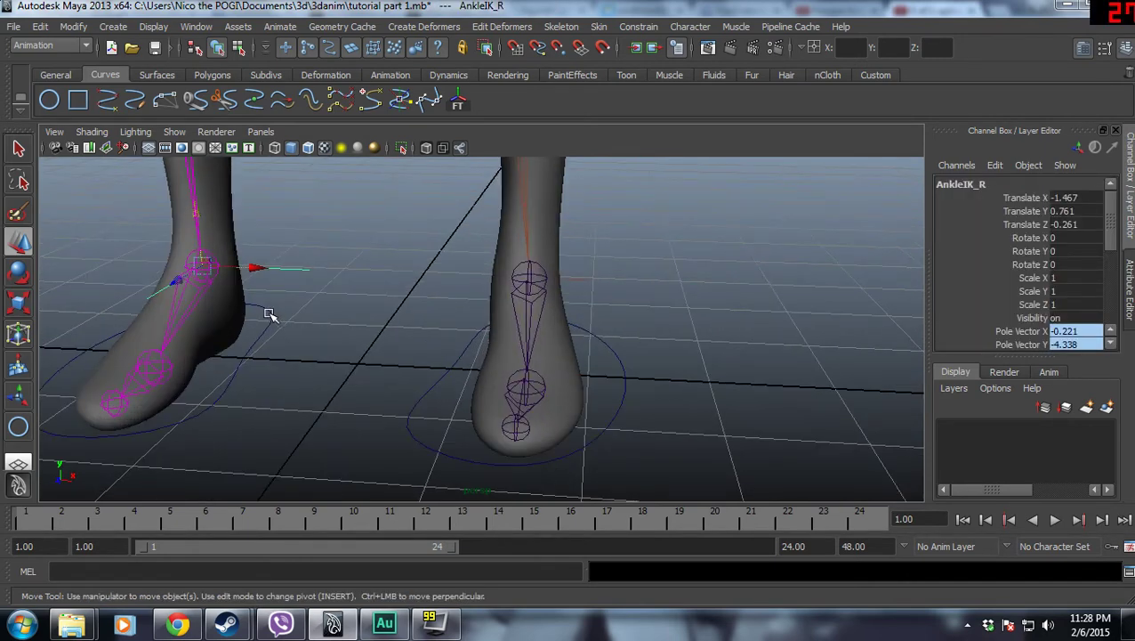
left_click(271, 314)
key("Down")
mouse_move(310, 312)
left_mouse_down("alt")
mouse_move(446, 364)
mouse_move(357, 344)
left_mouse_up("alt")
left_click(350, 339)
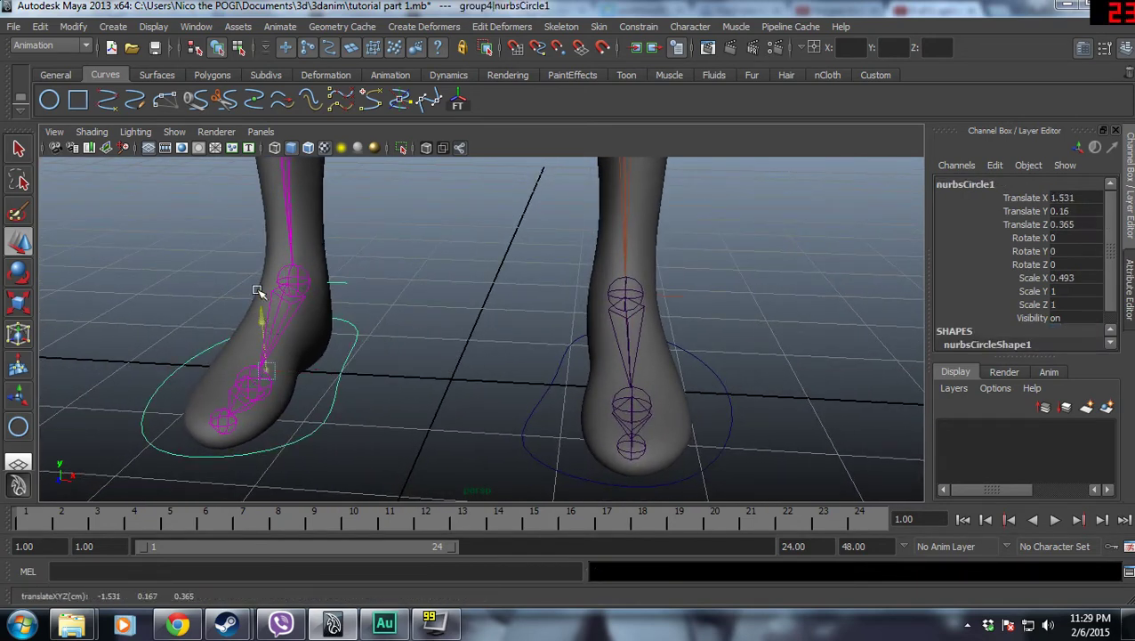
mouse_move(260, 299)
left_mouse_down()
mouse_move(328, 233)
mouse_move(461, 322)
mouse_move(558, 329)
mouse_move(416, 298)
mouse_move(368, 322)
mouse_move(529, 347)
mouse_move(520, 352)
left_mouse_up()
left_click(516, 352)
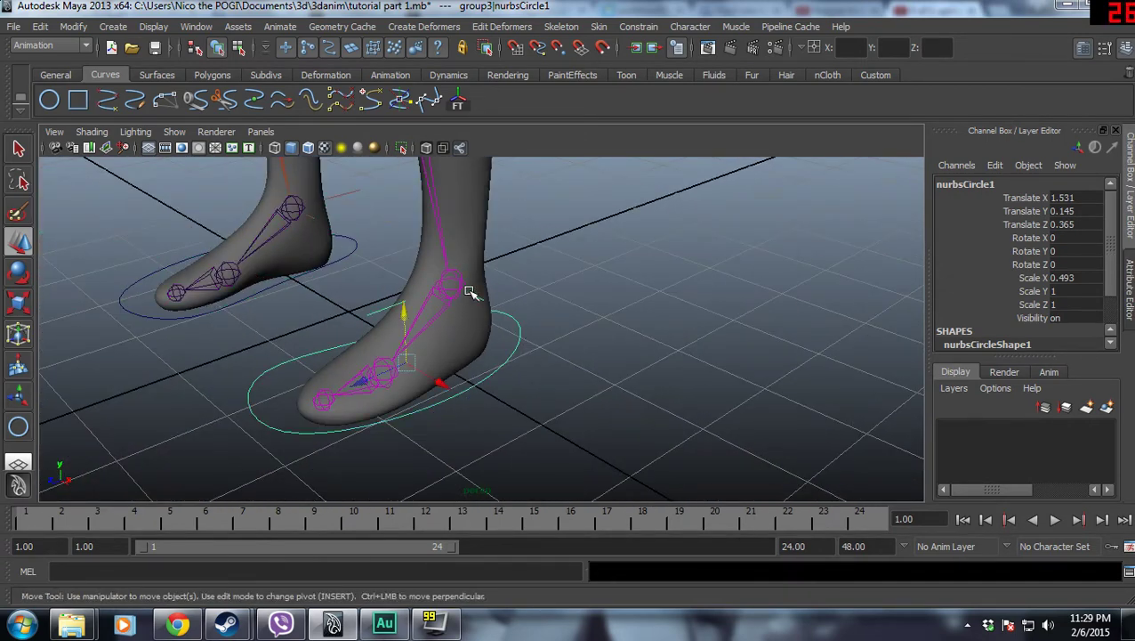
key("e")
mouse_move(375, 303)
left_mouse_down()
mouse_move(350, 387)
mouse_move(377, 334)
mouse_move(451, 317)
mouse_move(398, 329)
mouse_move(354, 383)
mouse_move(370, 398)
mouse_move(395, 357)
mouse_move(386, 335)
mouse_move(365, 381)
left_mouse_up()
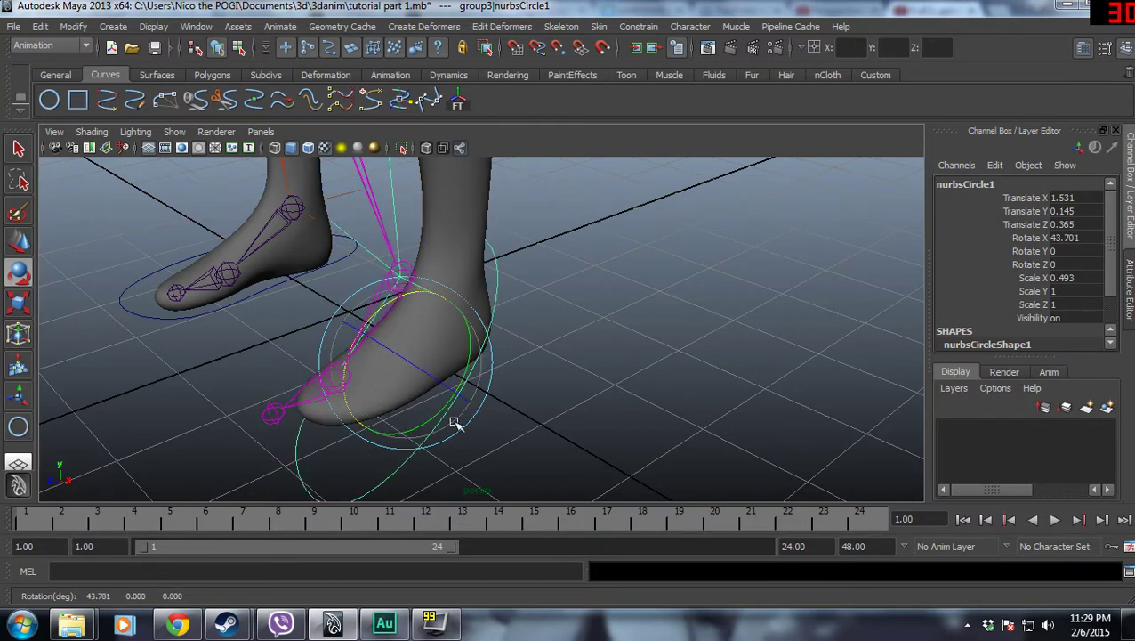
key("ctrl+z")
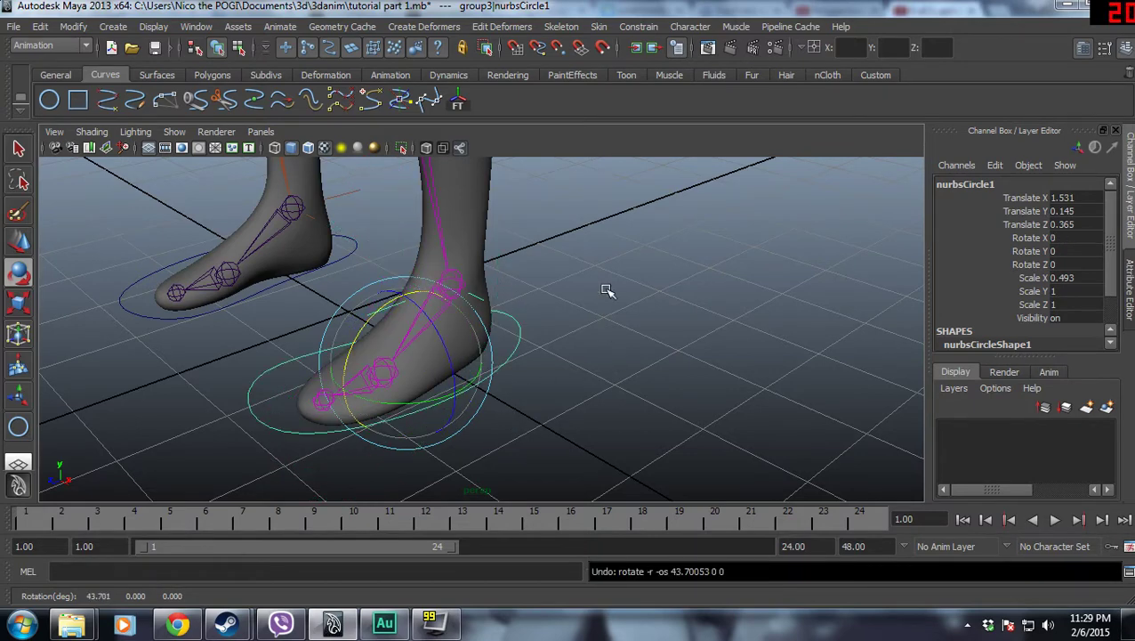
left_click(609, 289)
scroll(586, 314, "up", 3)
scroll(617, 306, "up", 3)
mouse_move(617, 306)
left_mouse_down("alt")
mouse_move(608, 287)
mouse_move(654, 296)
mouse_move(589, 252)
mouse_move(562, 299)
mouse_move(541, 309)
left_mouse_up("alt")
Orient-constrain Ankle_L to the foot circle with reset options and Maintain offset checked
key("e")
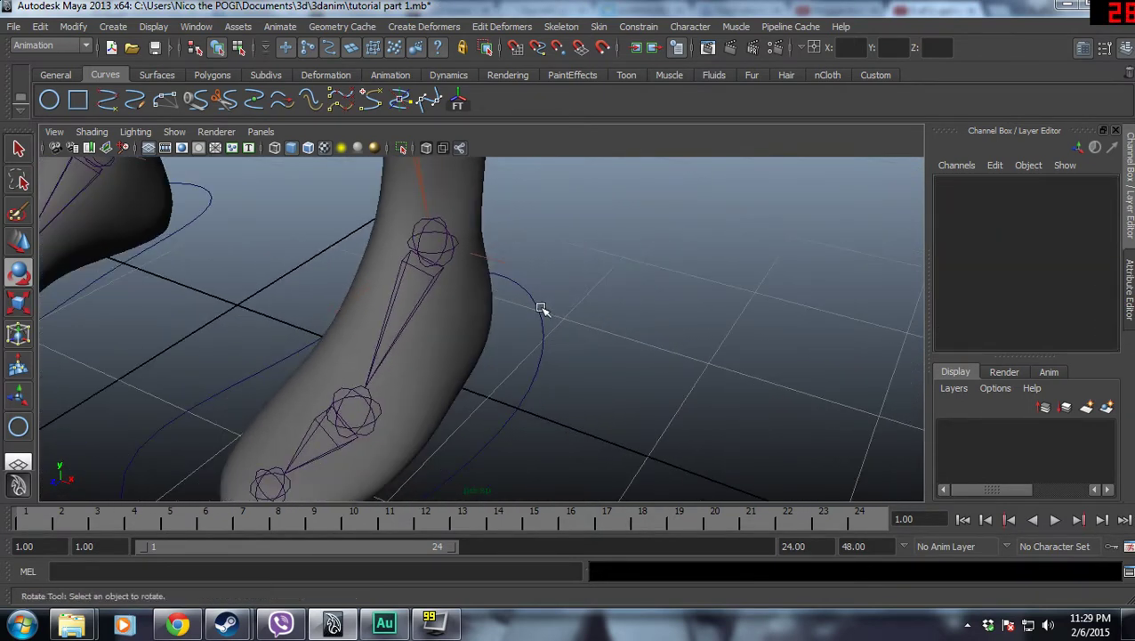
left_click(538, 308)
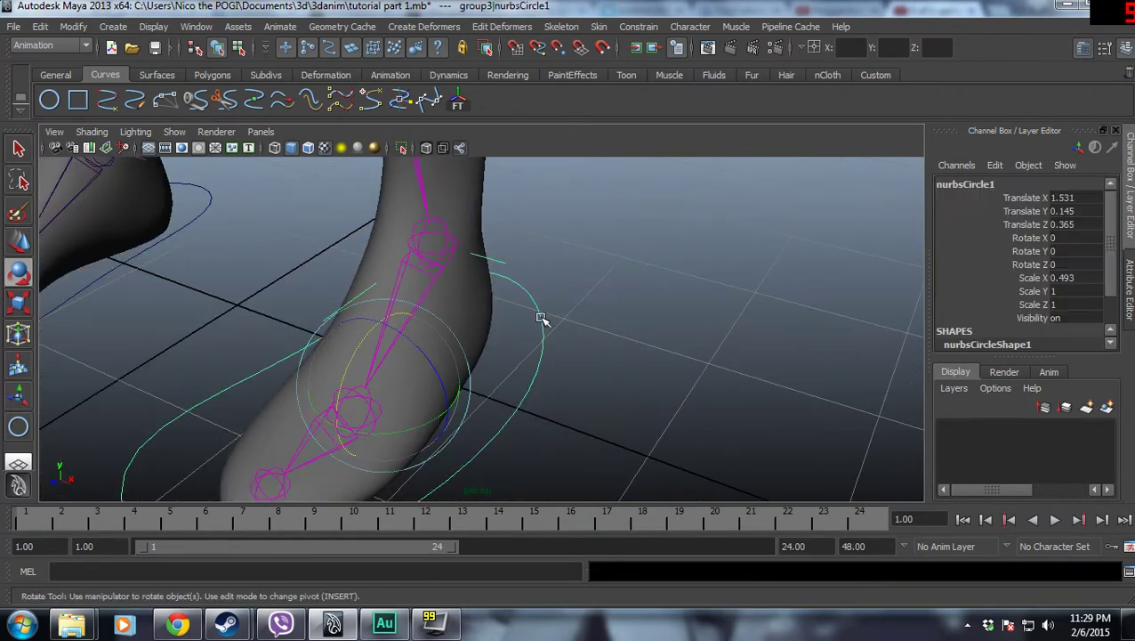
left_click(437, 272)
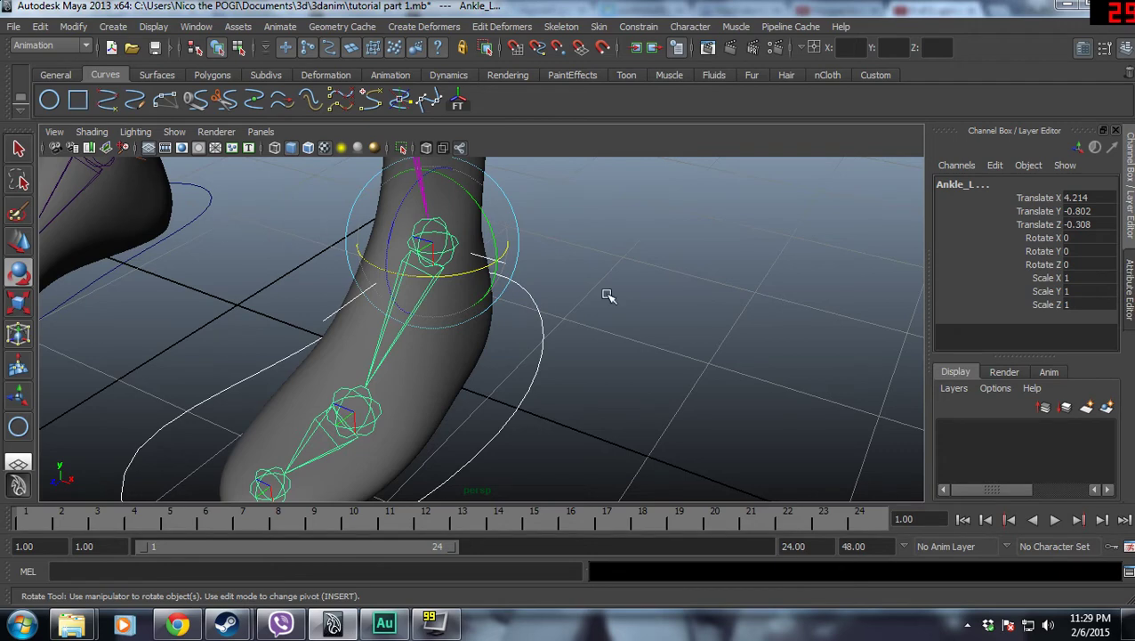
left_click(640, 26)
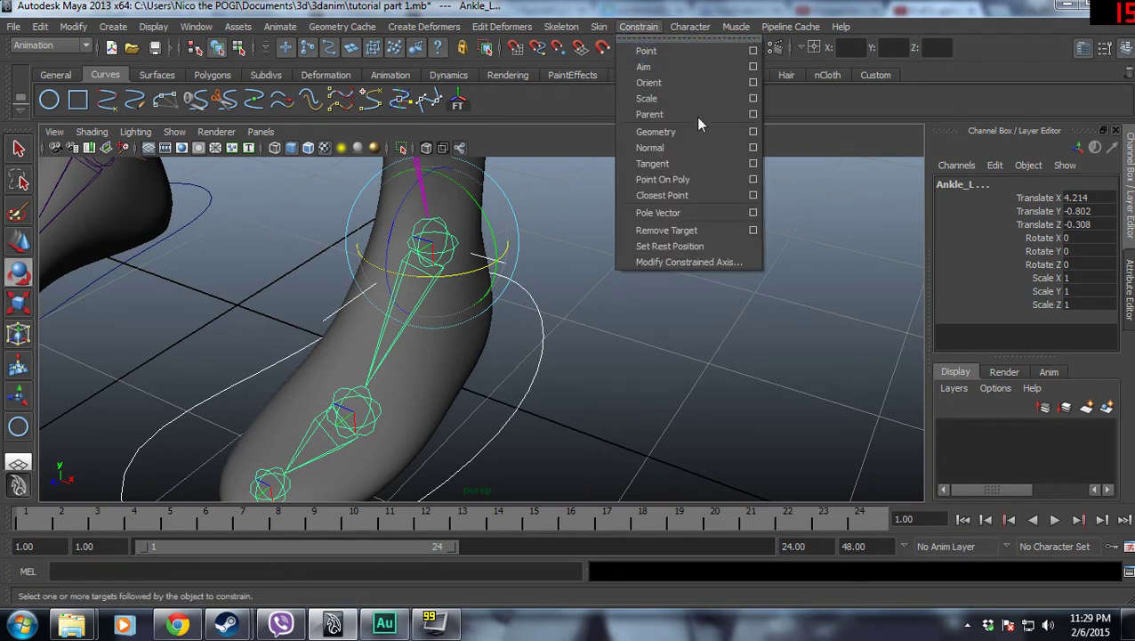
left_click(753, 82)
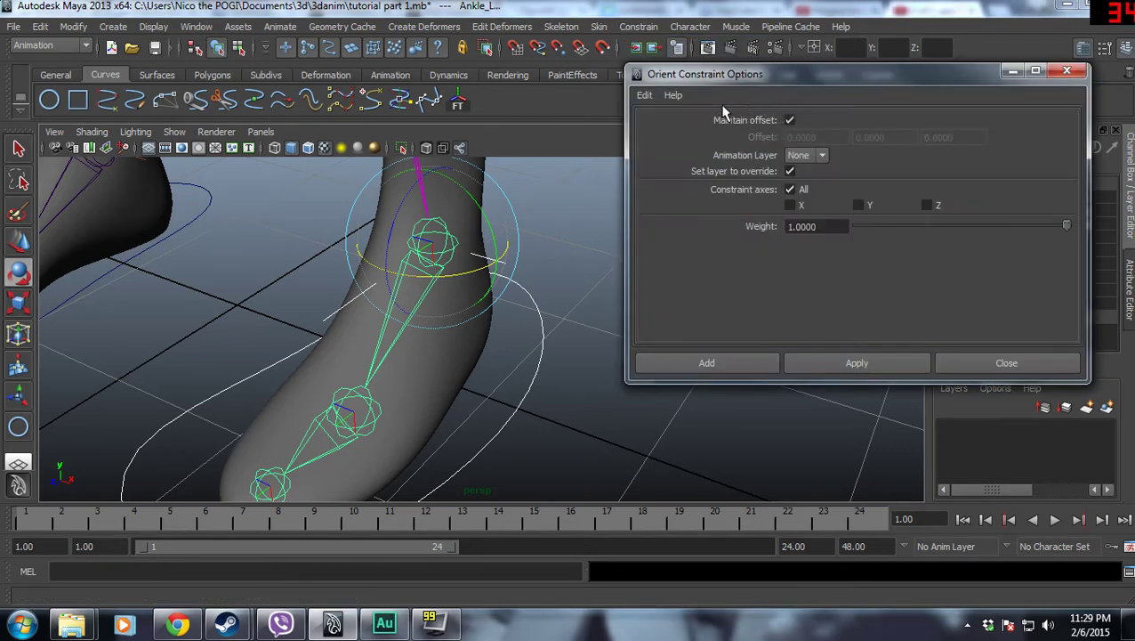
left_click(644, 96)
left_click(669, 124)
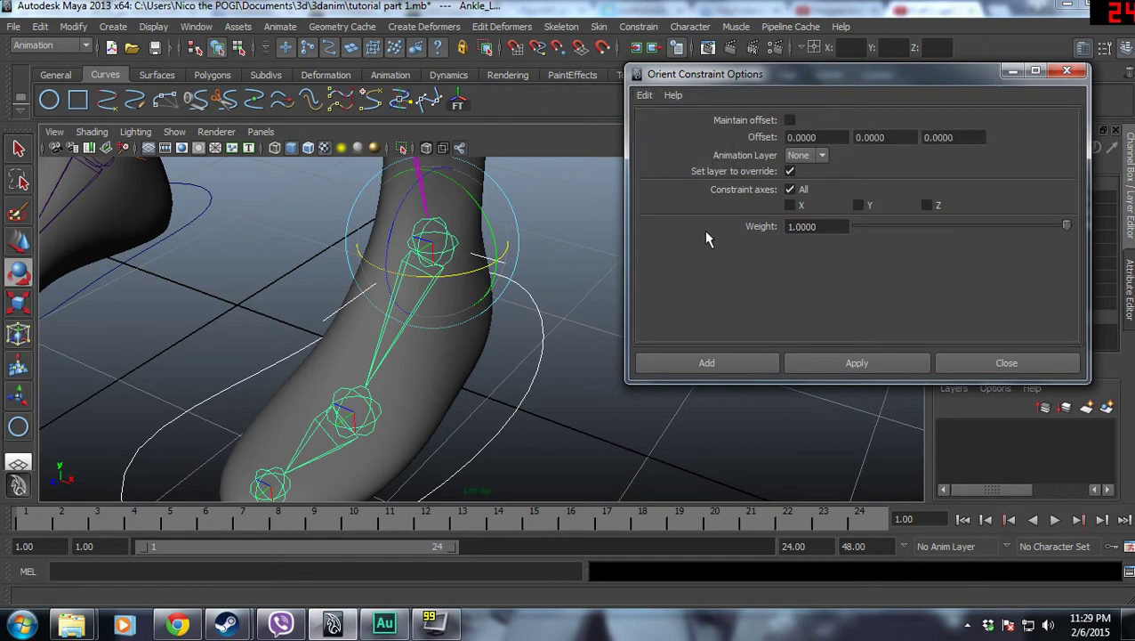
left_click(790, 120)
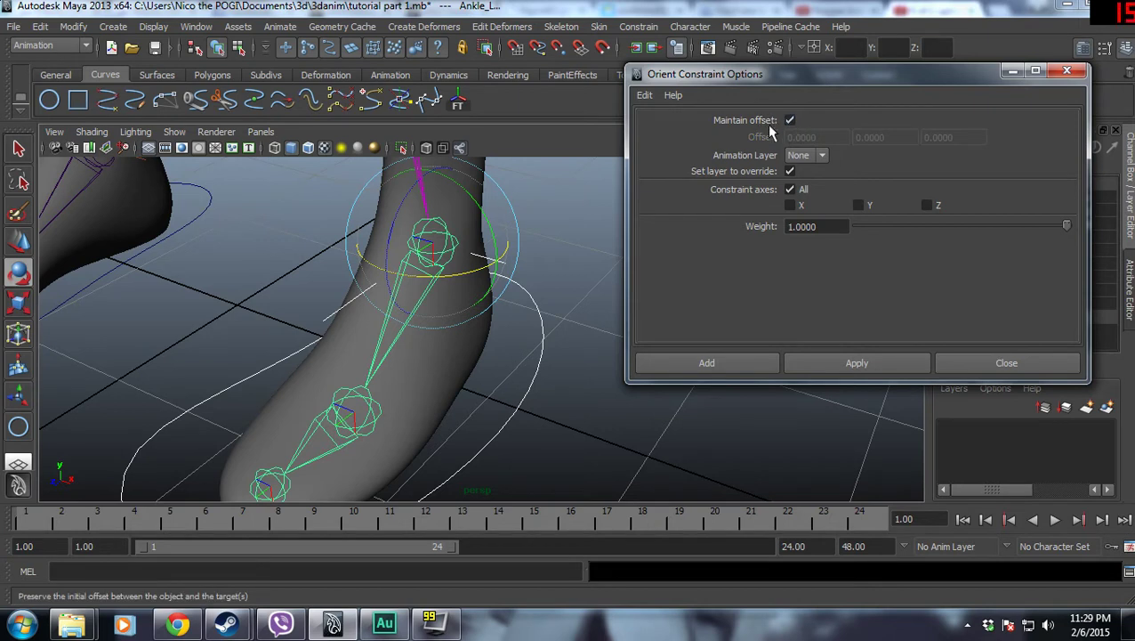
left_click(857, 365)
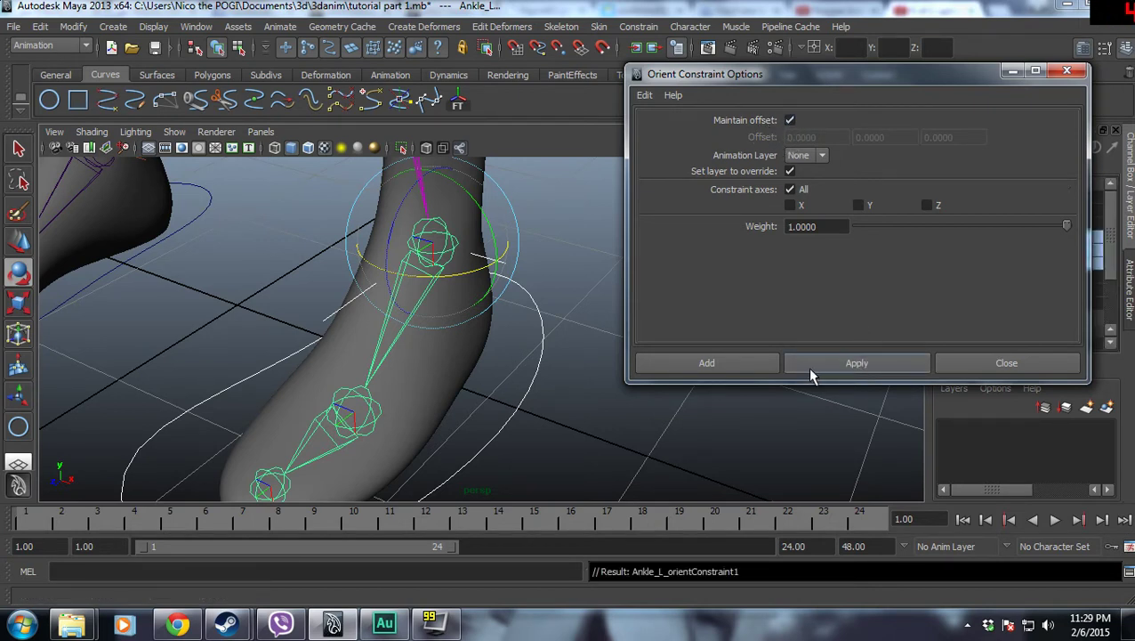
left_click(1067, 70)
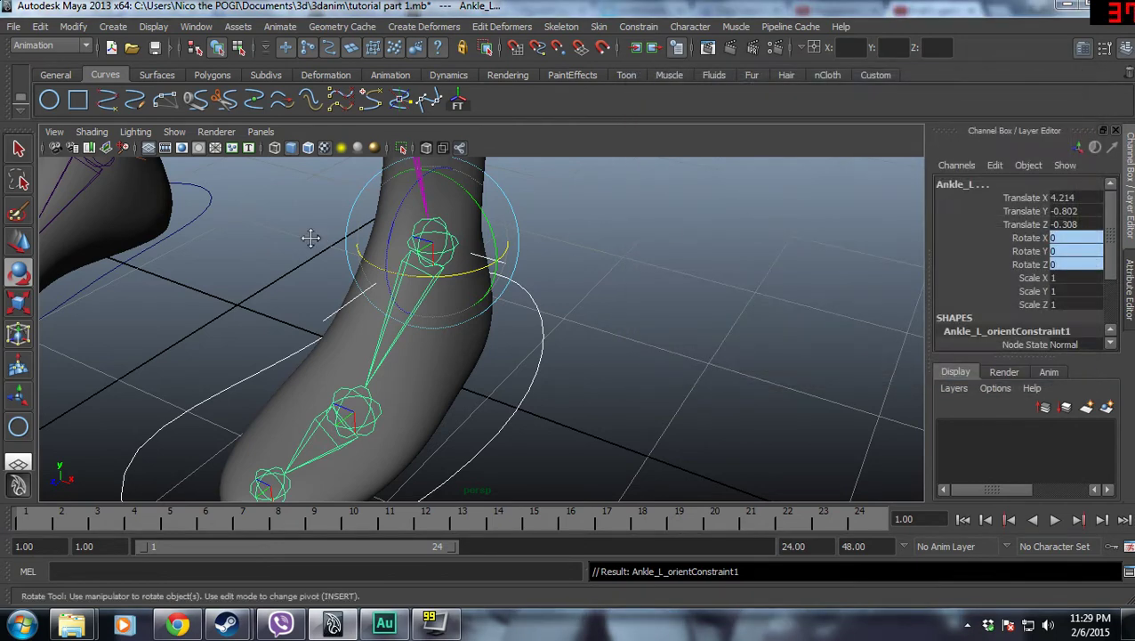
mouse_move(304, 235)
left_mouse_down("alt")
mouse_move(654, 286)
mouse_move(628, 298)
left_mouse_up("alt")
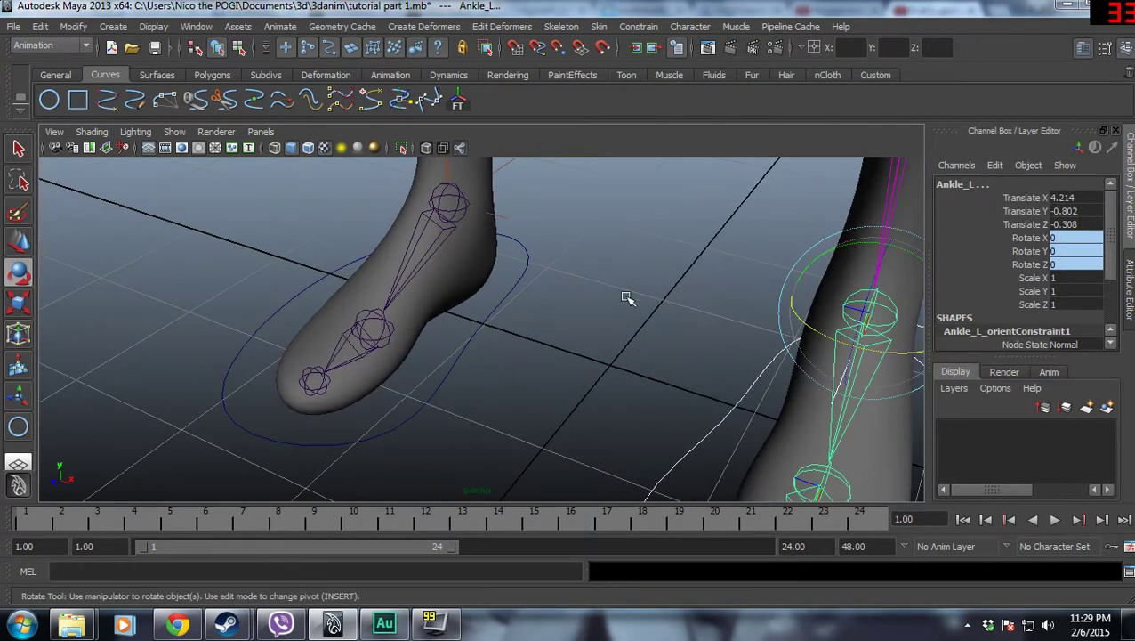
Orient-constrain Ankle_R to its foot control circle, then deselect
left_click(529, 263)
left_click_drag(558, 274, 476, 251, "alt")
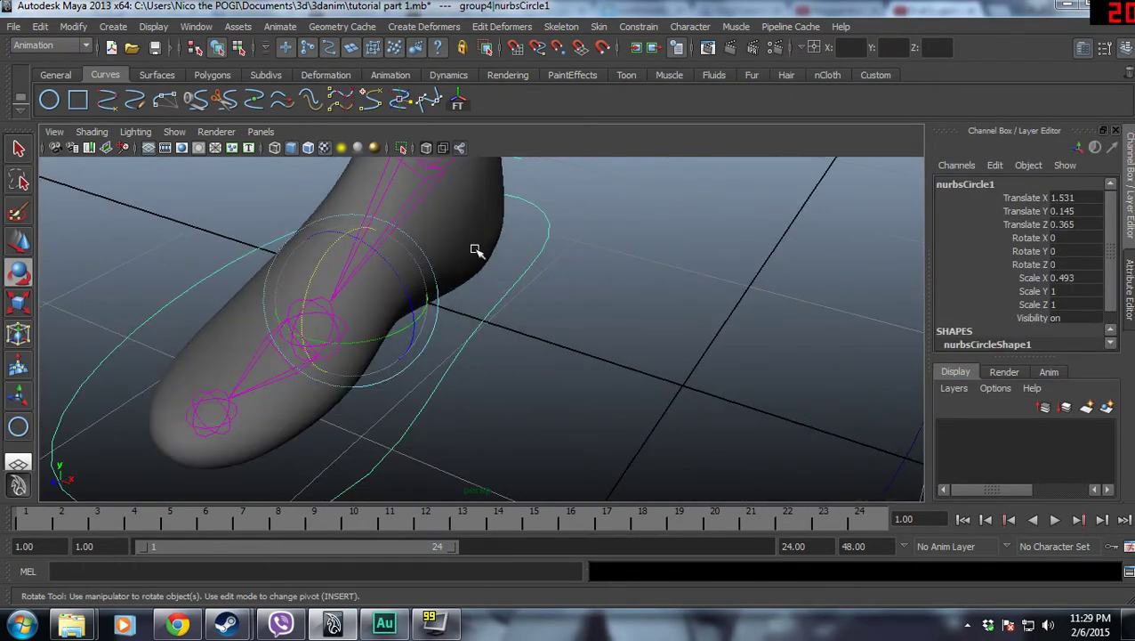
left_click(425, 176)
left_click_drag(426, 177, 561, 308, "alt")
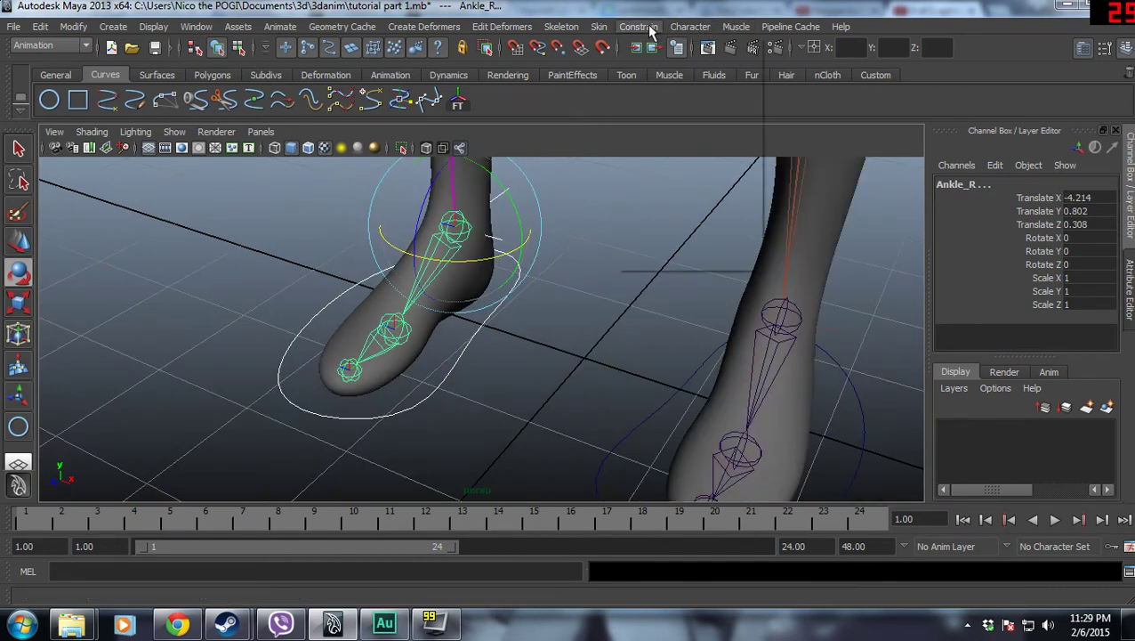
left_click(649, 29)
left_click(679, 83)
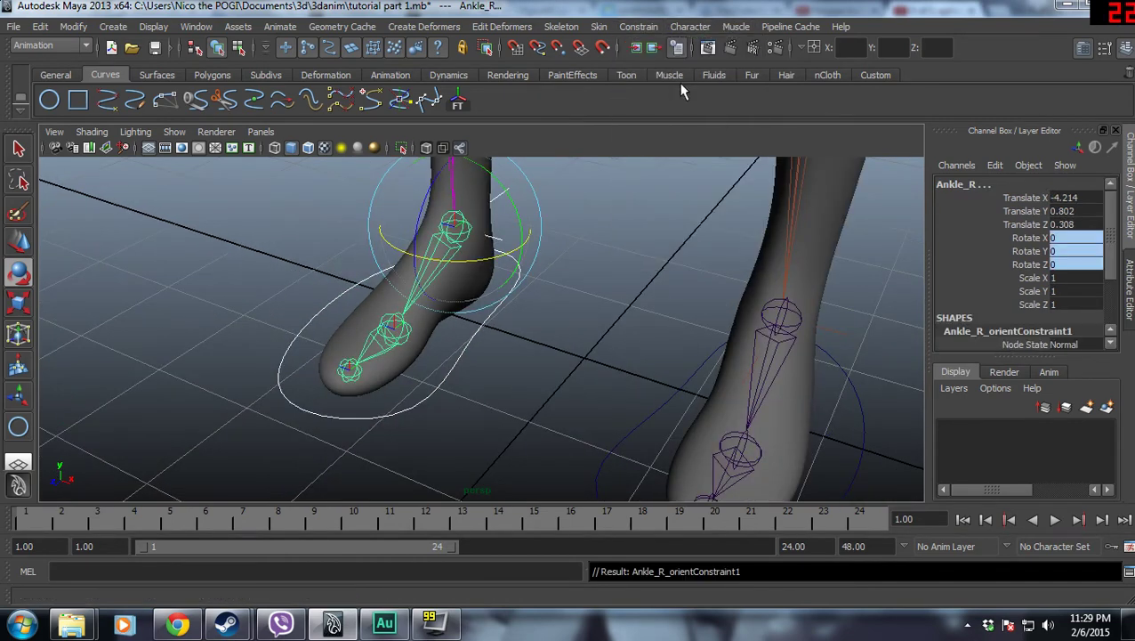
left_click(626, 269)
mouse_move(626, 268)
left_mouse_down("alt")
mouse_move(577, 243)
mouse_move(608, 233)
mouse_move(481, 256)
left_mouse_up("alt")
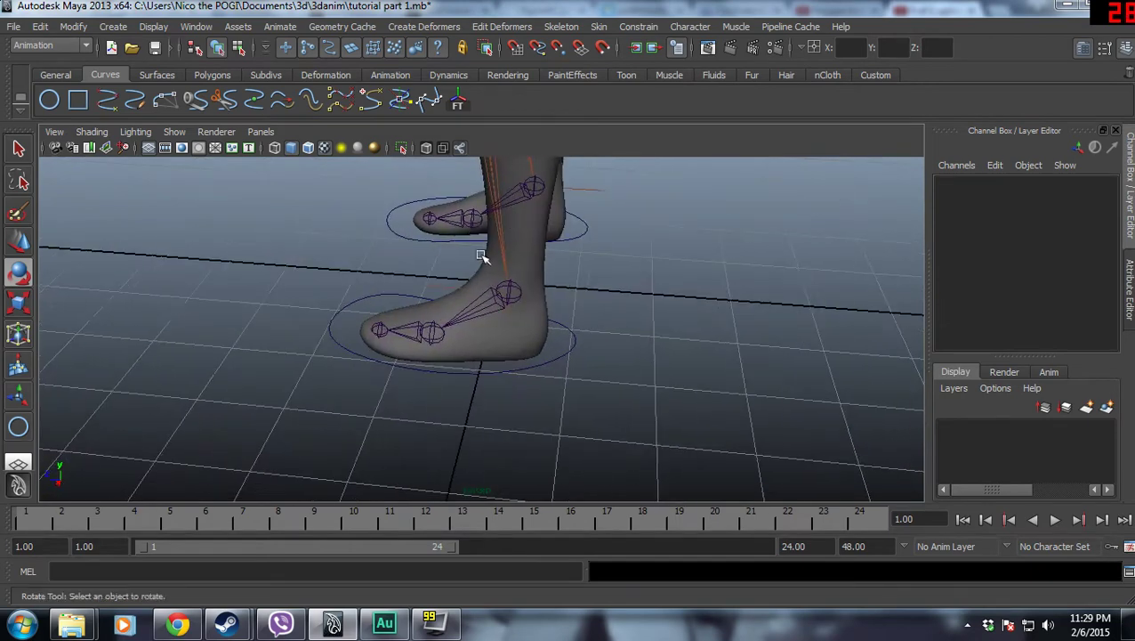
Draw a new NURBS circle and pull one side's CVs inward into a crescent
middle_click_drag(481, 256, 747, 236, "alt")
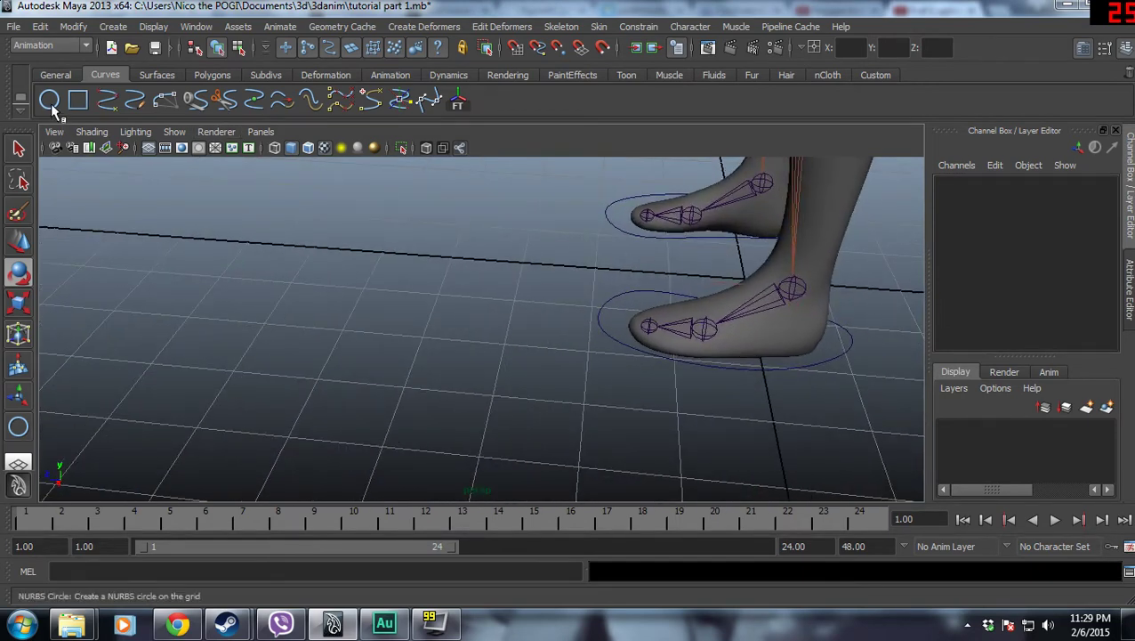
left_click(49, 100)
mouse_move(423, 324)
left_mouse_down()
mouse_move(501, 358)
mouse_move(511, 395)
left_mouse_up()
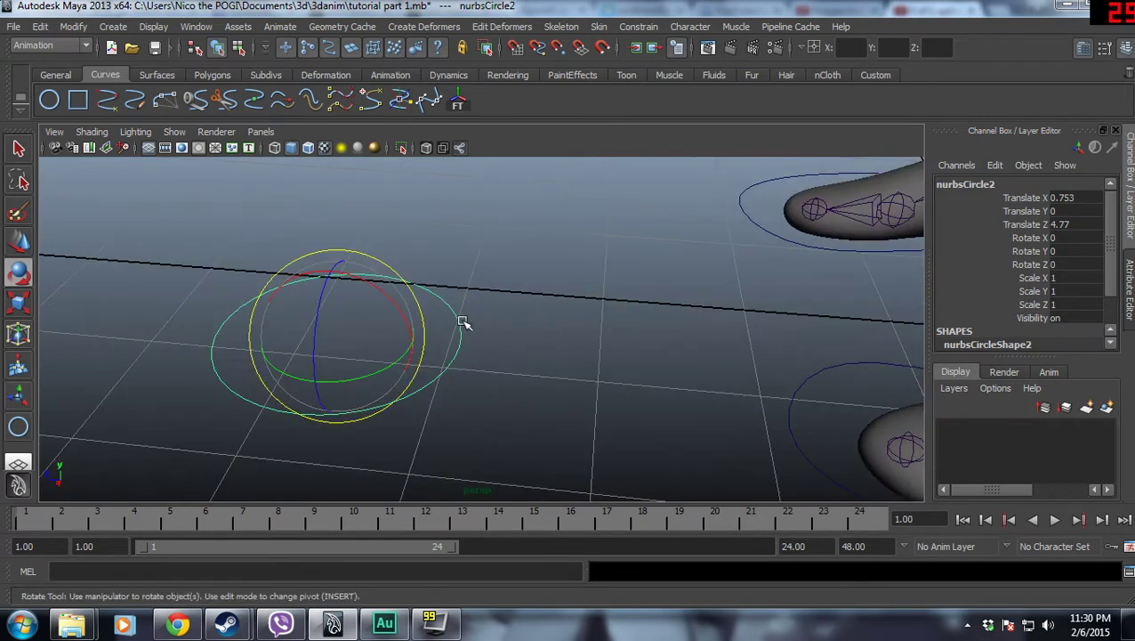
right_click_drag(461, 323, 449, 320)
mouse_move(496, 278)
left_mouse_down()
mouse_move(431, 431)
mouse_move(406, 452)
left_mouse_up()
key("w")
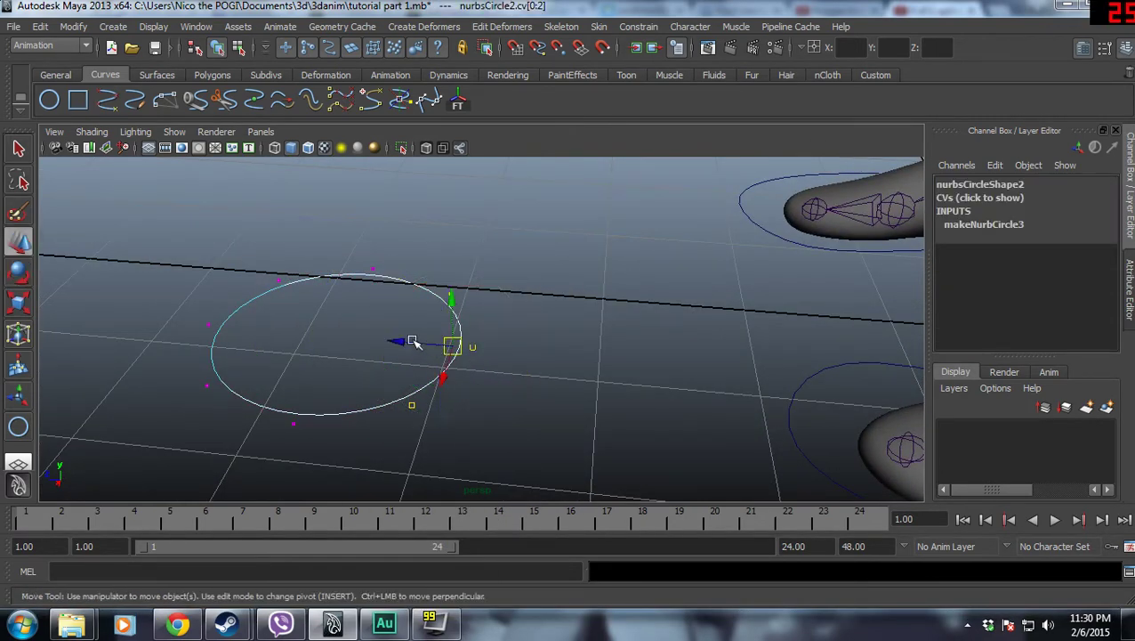
left_click_drag(414, 342, 281, 326)
left_click(452, 321)
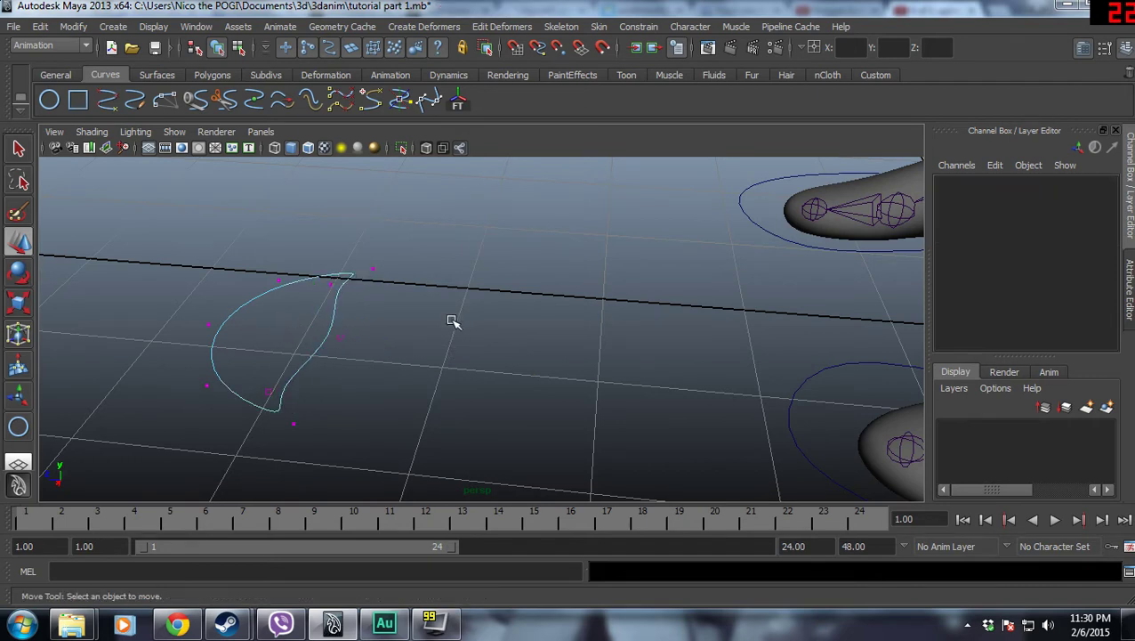
mouse_move(452, 321)
left_mouse_down()
mouse_move(312, 356)
mouse_move(193, 322)
left_mouse_up()
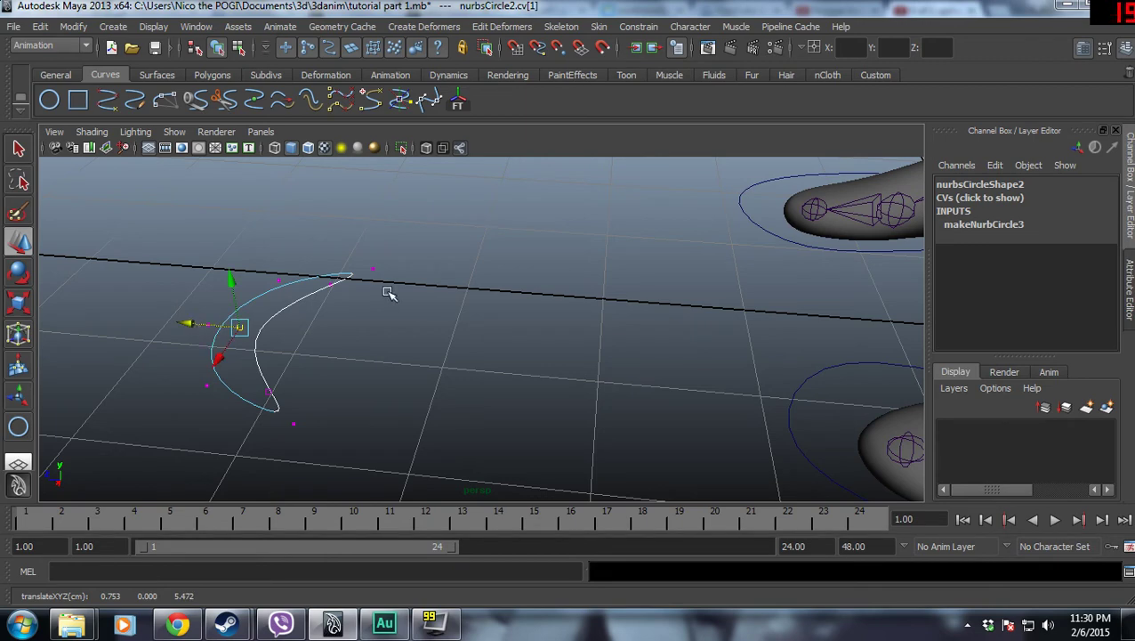
Return the crescent curve to object mode and move it onto the front foot
right_click_drag(345, 275, 421, 245)
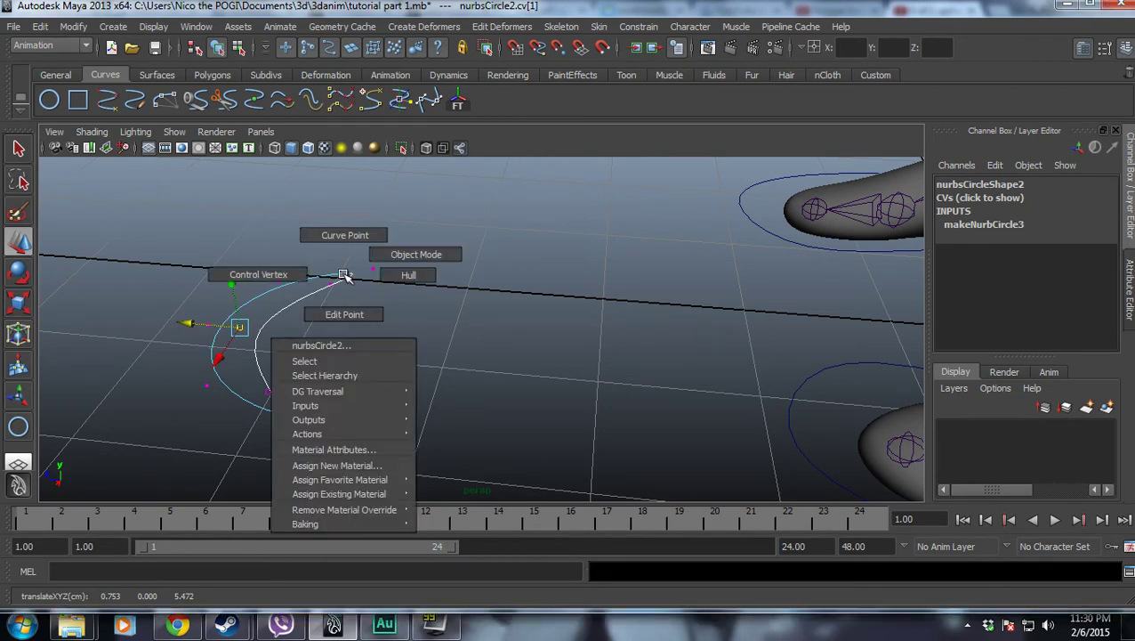
left_click(502, 239)
left_click(325, 289)
right_click_drag(332, 329, 454, 307, "alt")
middle_click_drag(454, 307, 378, 285, "alt")
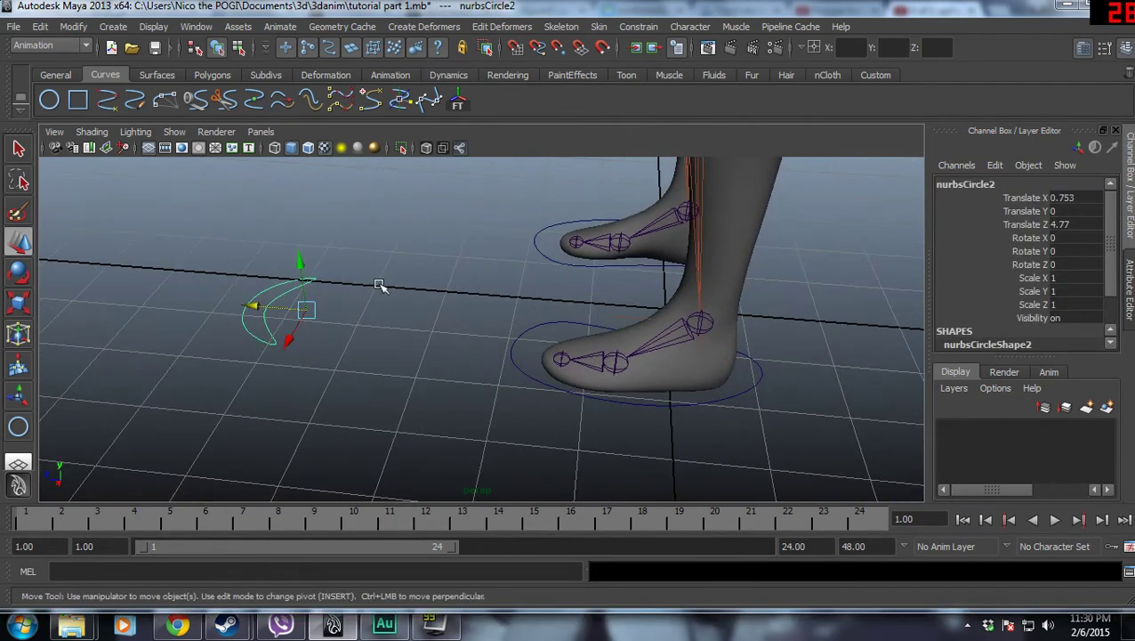
left_click_drag(307, 311, 616, 362)
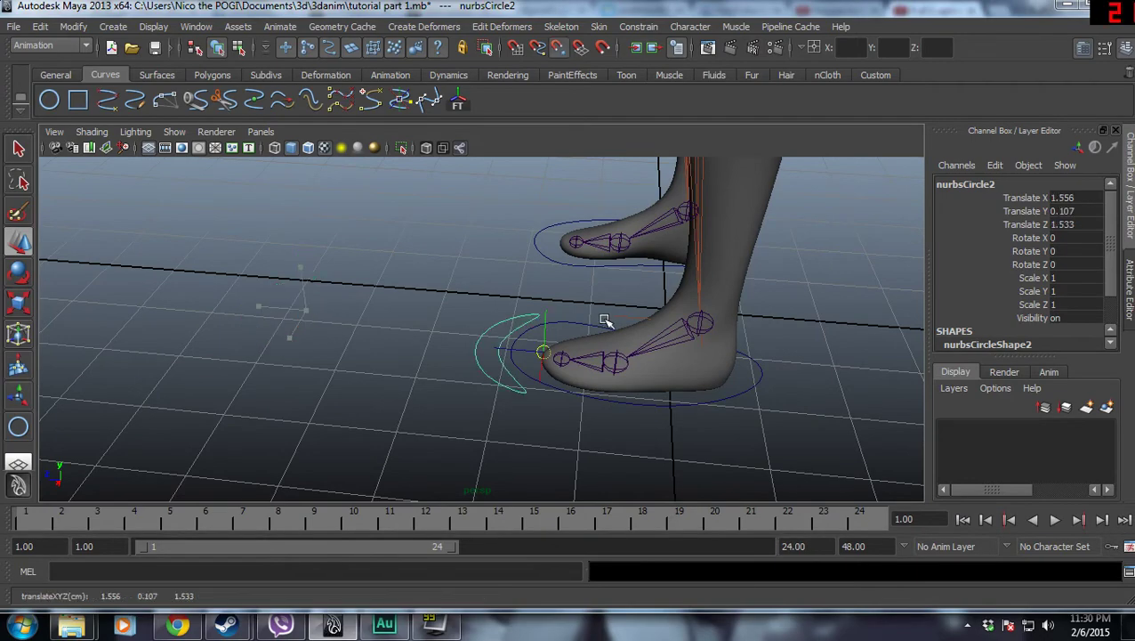
mouse_move(676, 382)
left_mouse_down("alt")
mouse_move(854, 398)
mouse_move(778, 347)
mouse_move(686, 372)
mouse_move(705, 301)
left_mouse_up("alt")
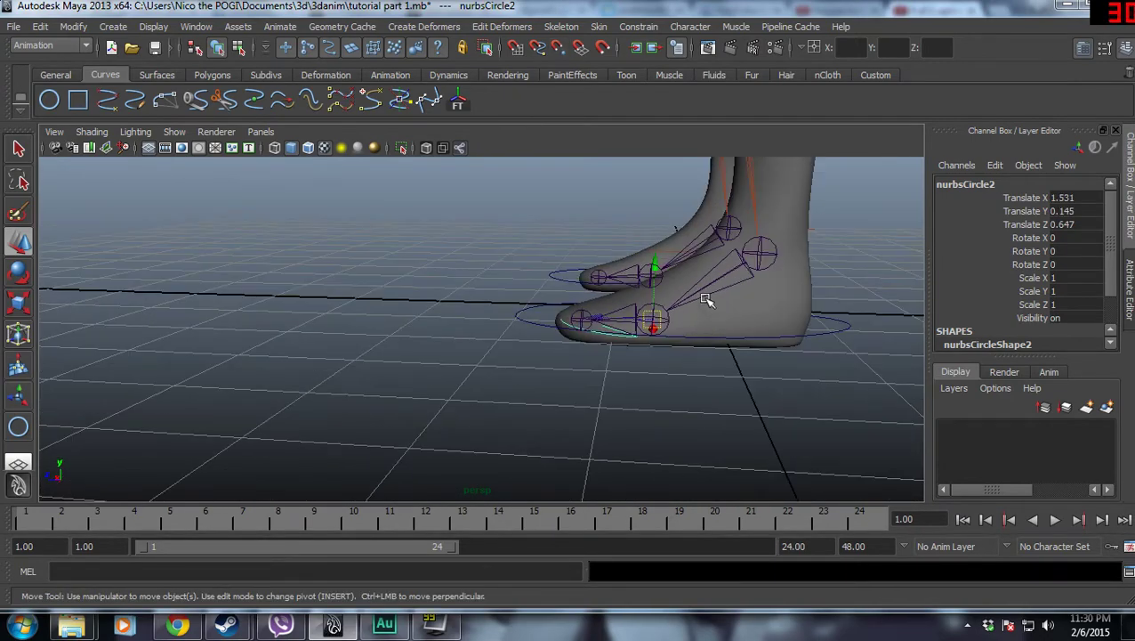
Rotate the crescent toe control upright on X across the ball of the foot
key("e")
mouse_move(627, 267)
left_mouse_down()
mouse_move(679, 238)
mouse_move(696, 245)
left_mouse_up()
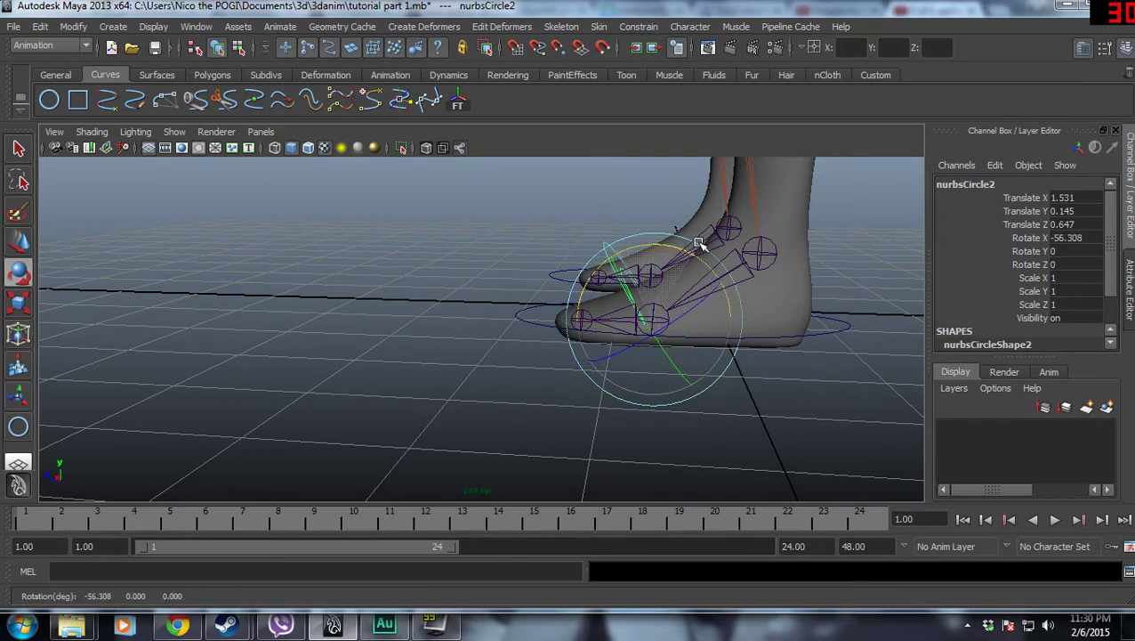
left_click(436, 228)
mouse_move(436, 228)
left_mouse_down("alt")
mouse_move(557, 268)
mouse_move(452, 273)
mouse_move(575, 282)
left_mouse_up("alt")
Select the foot control circle nurbsCircle1 for moving
left_click(561, 279)
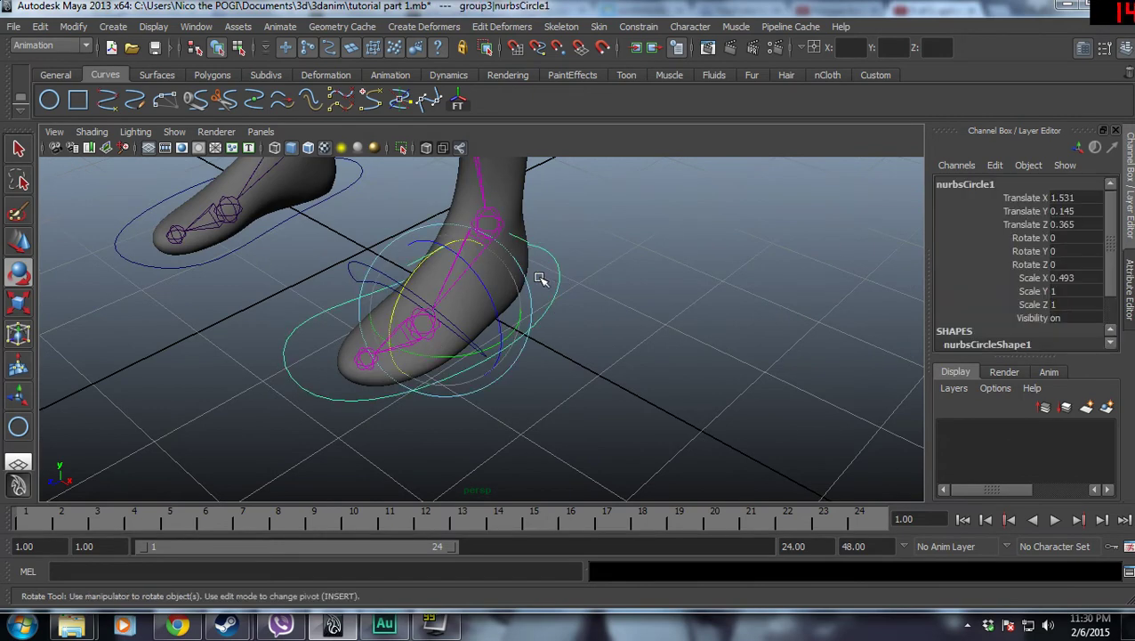
mouse_move(514, 282)
right_mouse_down("alt")
mouse_move(545, 337)
mouse_move(481, 400)
right_mouse_up("alt")
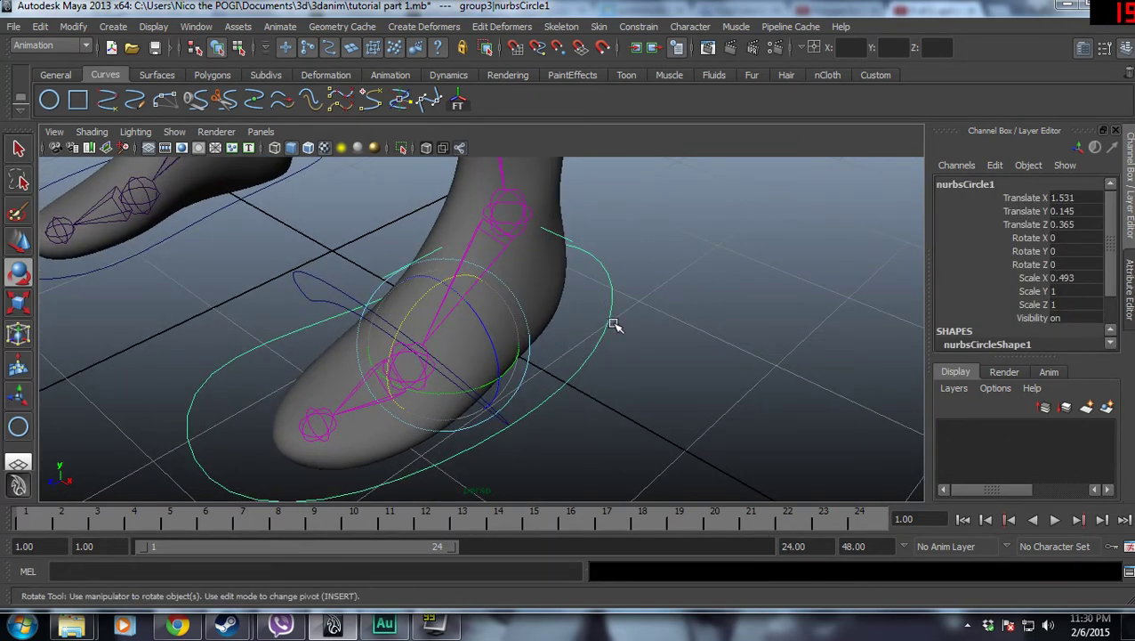
key("w")
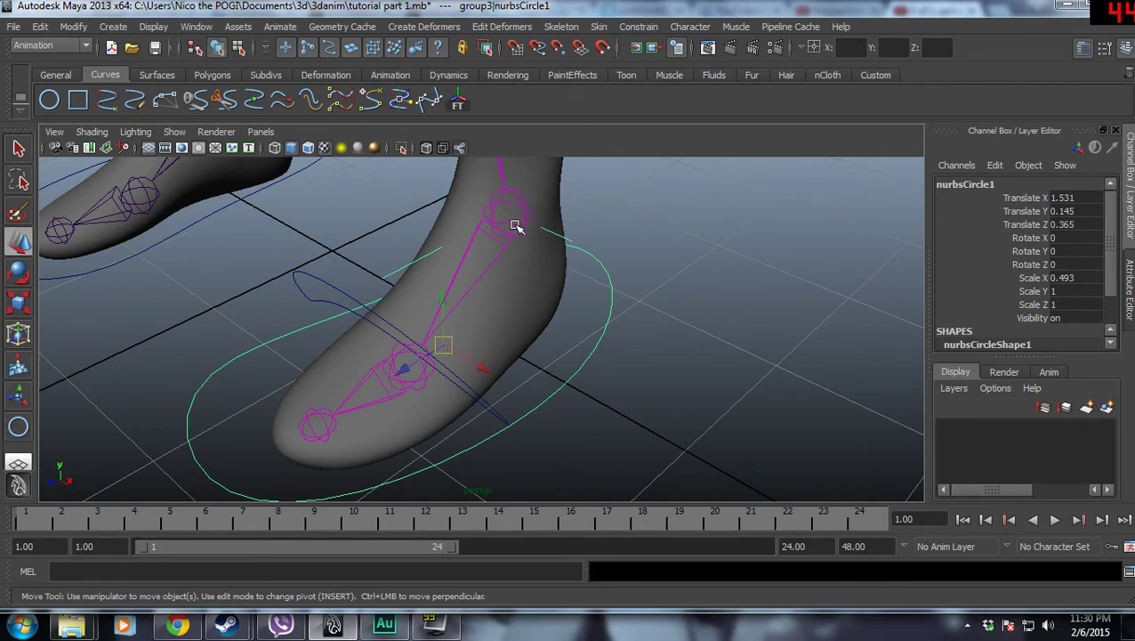
left_click_drag(534, 247, 592, 315, "alt")
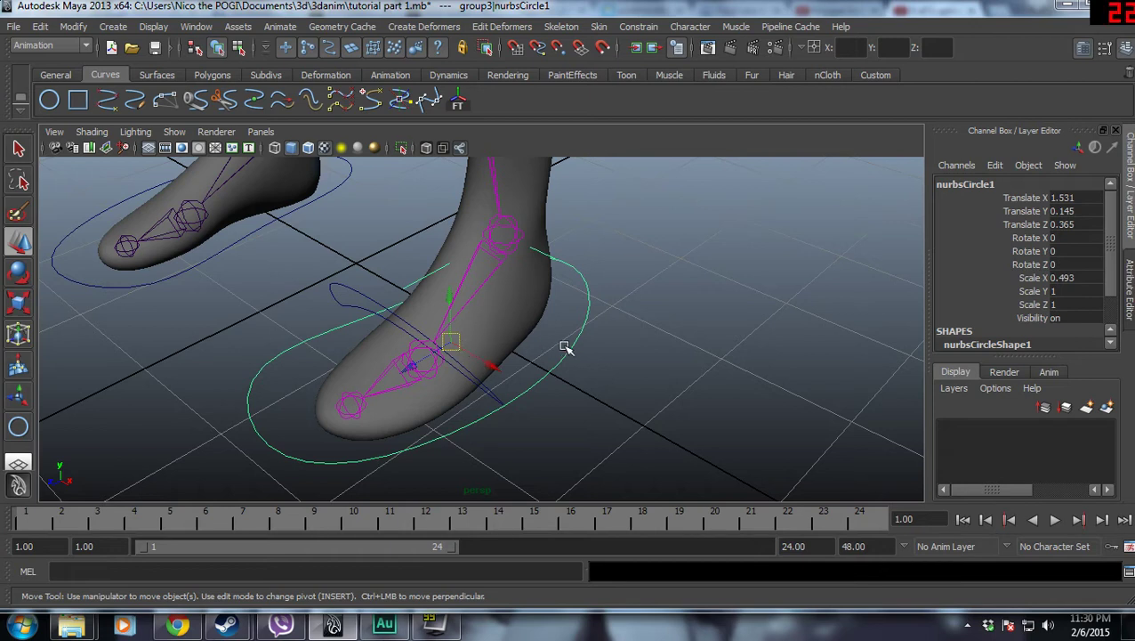
Snap the selected foot circle's pivot up to its ankle joint using point snapping
key("Insert")
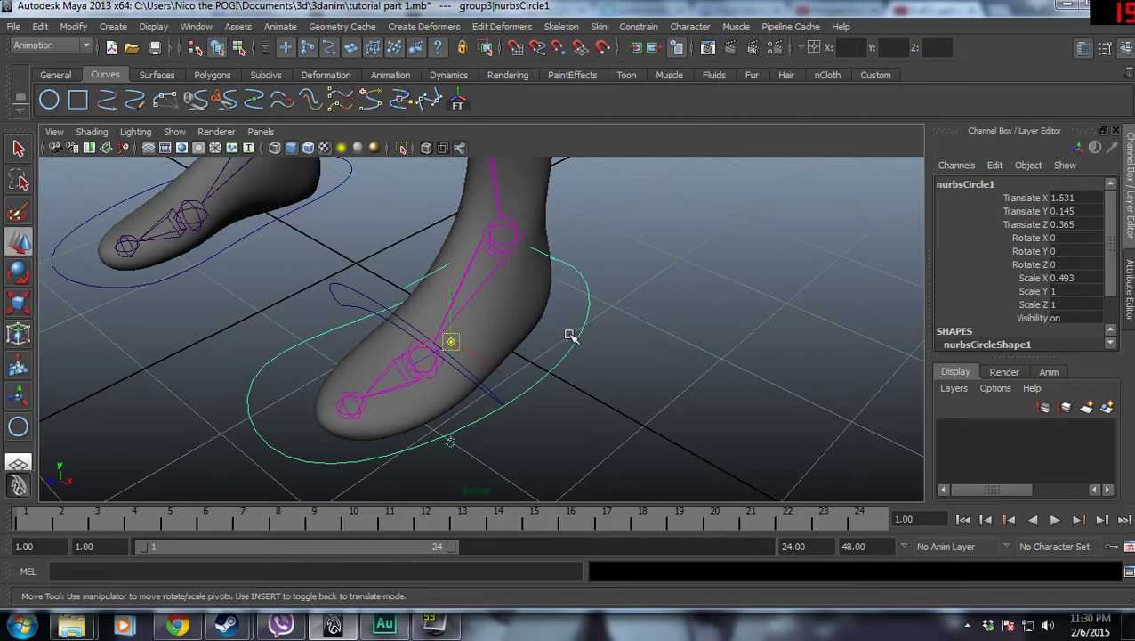
key("v")
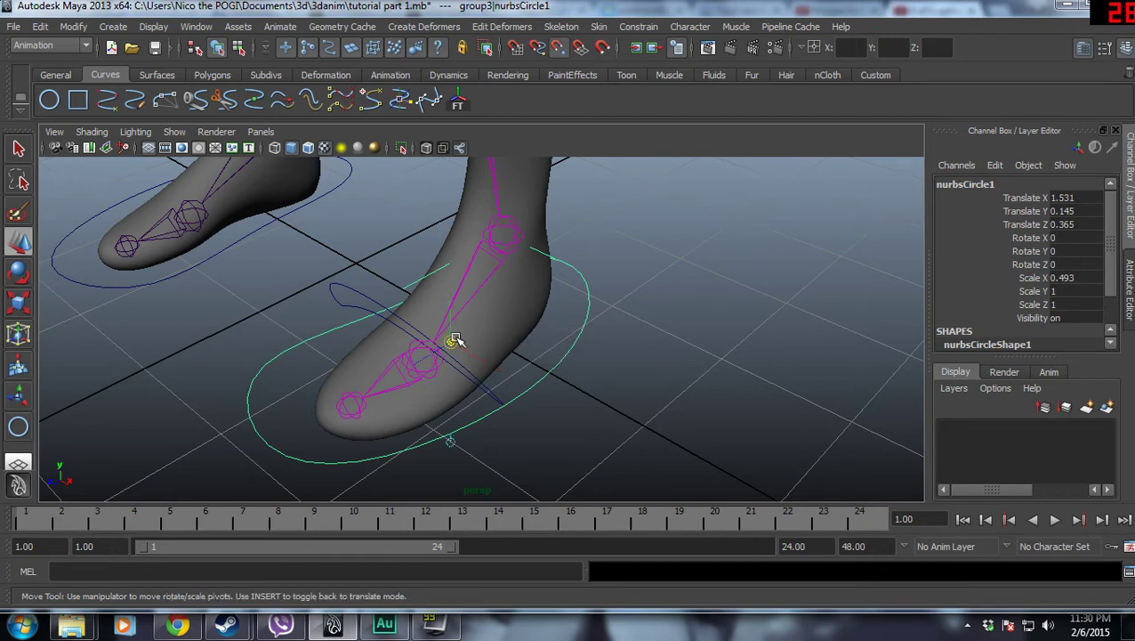
left_click_drag(451, 344, 506, 233)
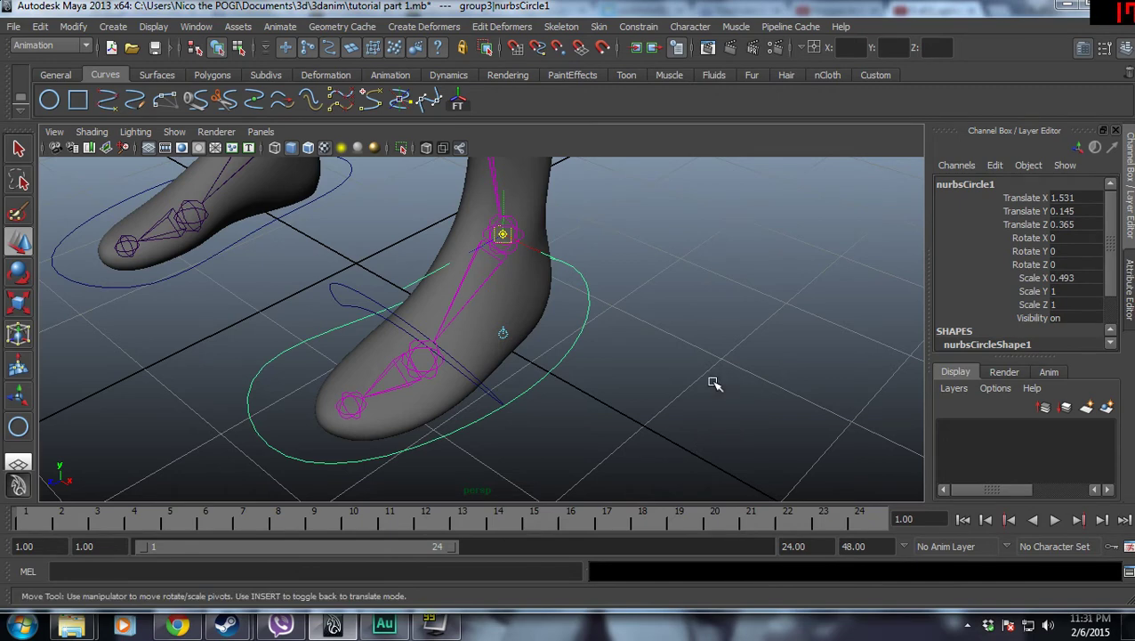
mouse_move(672, 309)
left_mouse_down("alt")
mouse_move(722, 294)
mouse_move(639, 304)
mouse_move(832, 337)
left_mouse_up("alt")
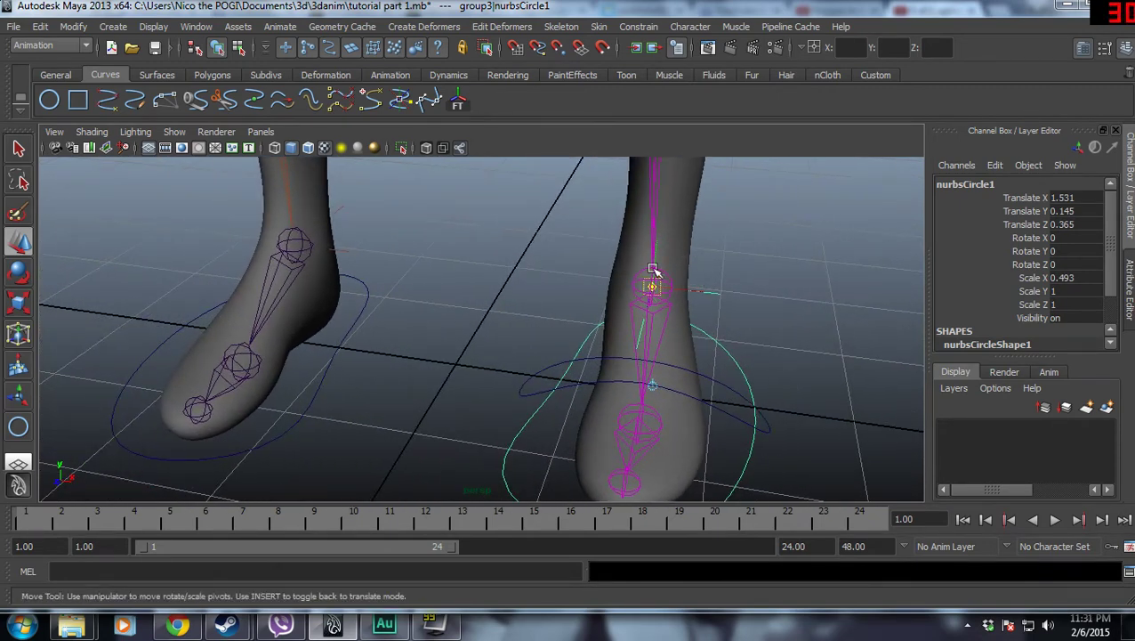
key("Insert")
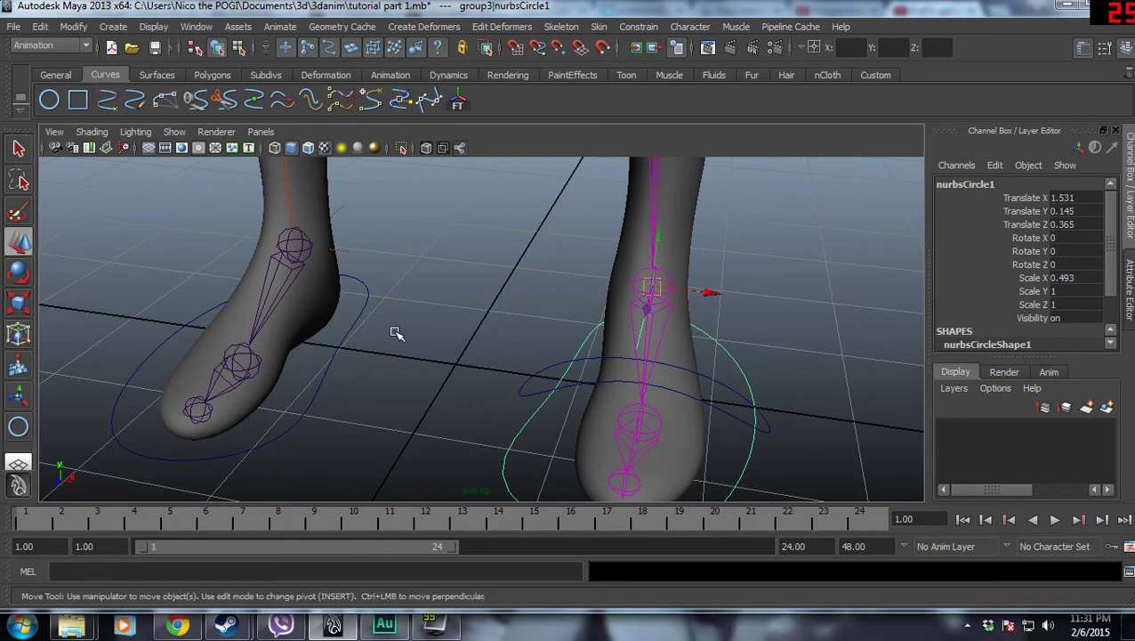
Move the left foot circle's pivot onto the ankle joint and orbit to check it
left_click(392, 325)
left_click(370, 303)
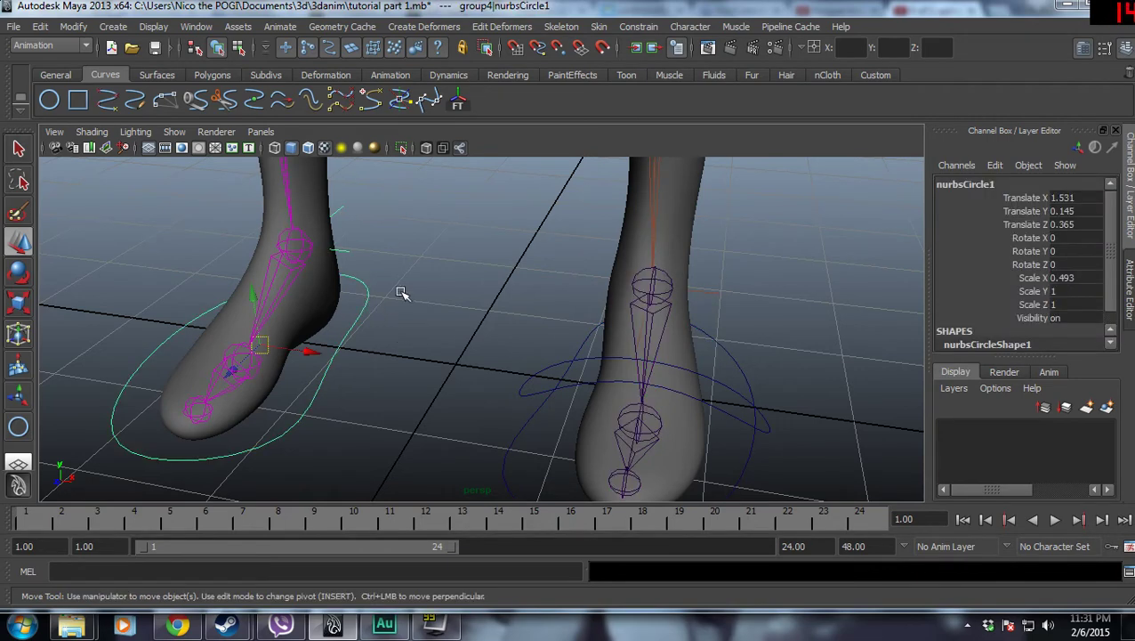
key("Insert")
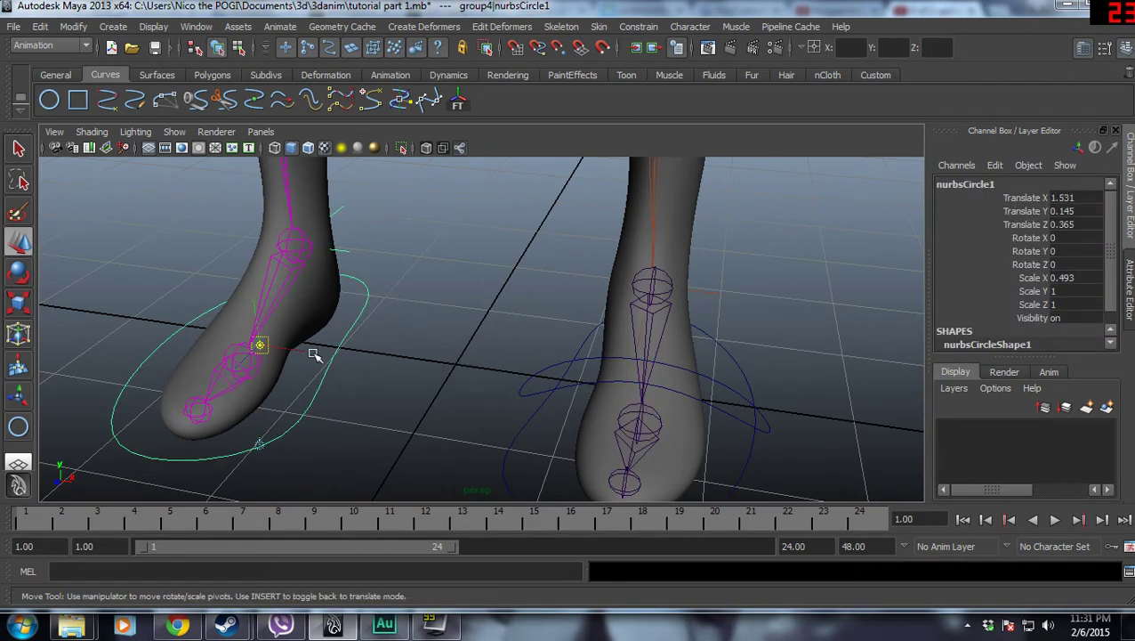
left_click_drag(259, 344, 292, 242)
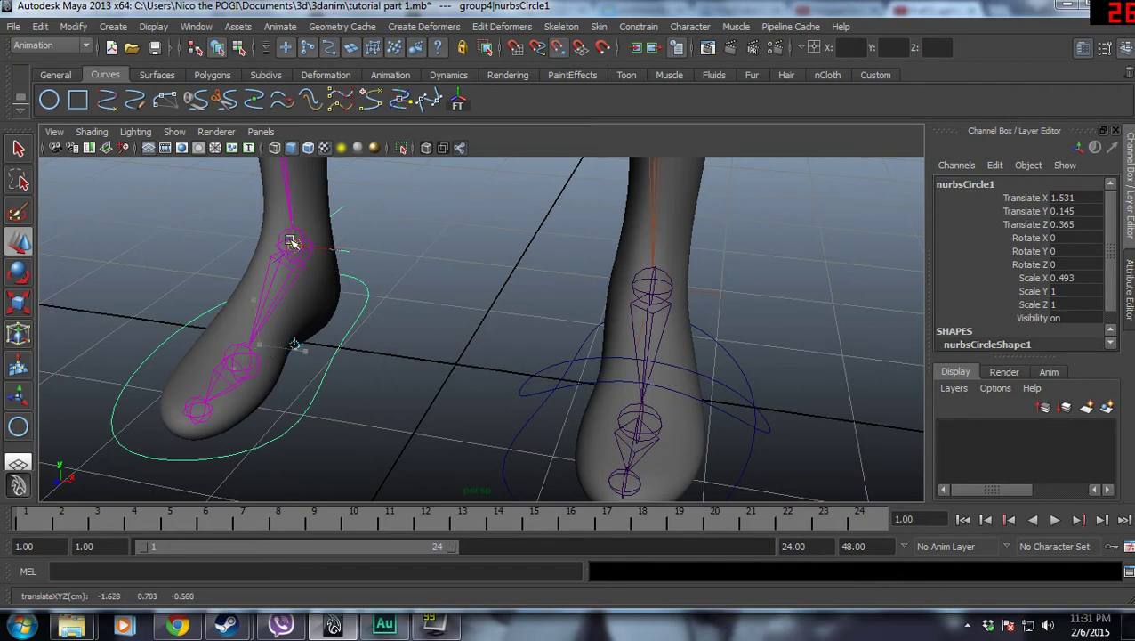
mouse_move(375, 261)
left_mouse_down("alt")
mouse_move(456, 296)
mouse_move(548, 284)
left_mouse_up("alt")
left_click_drag(287, 356, 377, 283, "alt")
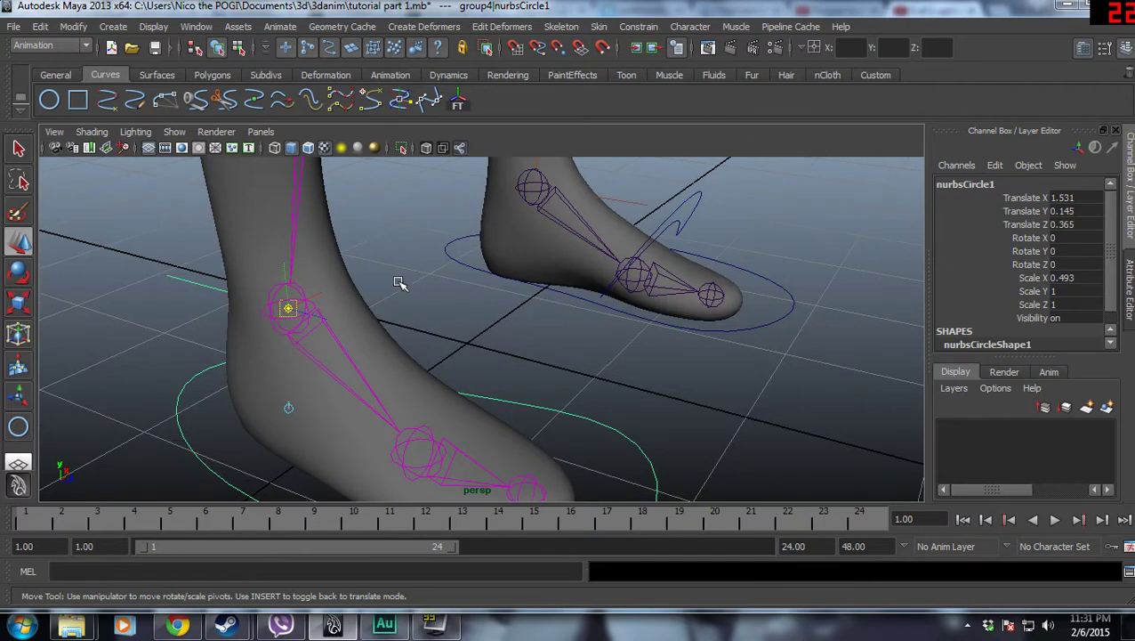
scroll(501, 372, "down", 3)
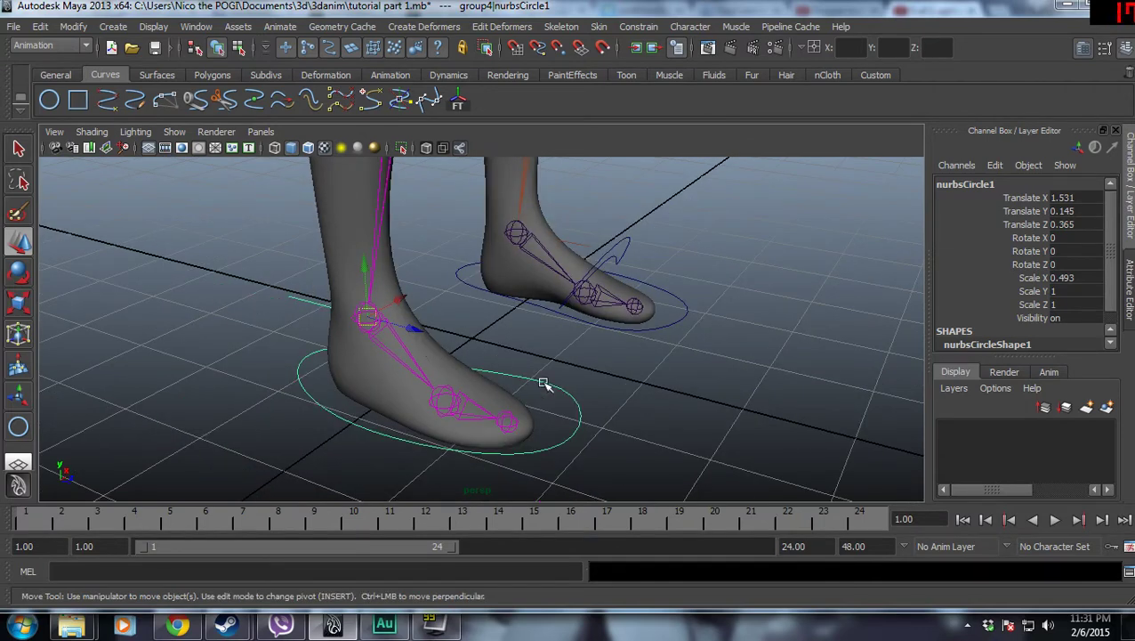
Test-rotate both foot circles around their ankle pivots, undoing each rotation
left_click(676, 319)
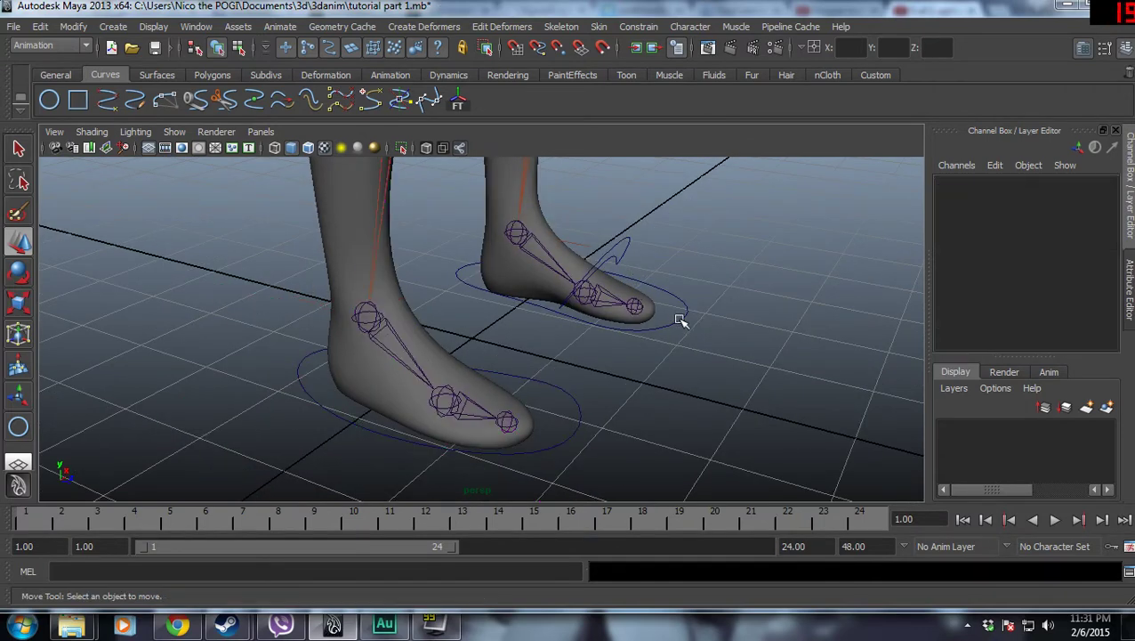
left_click(679, 319)
key("e")
left_click_drag(578, 218, 577, 246)
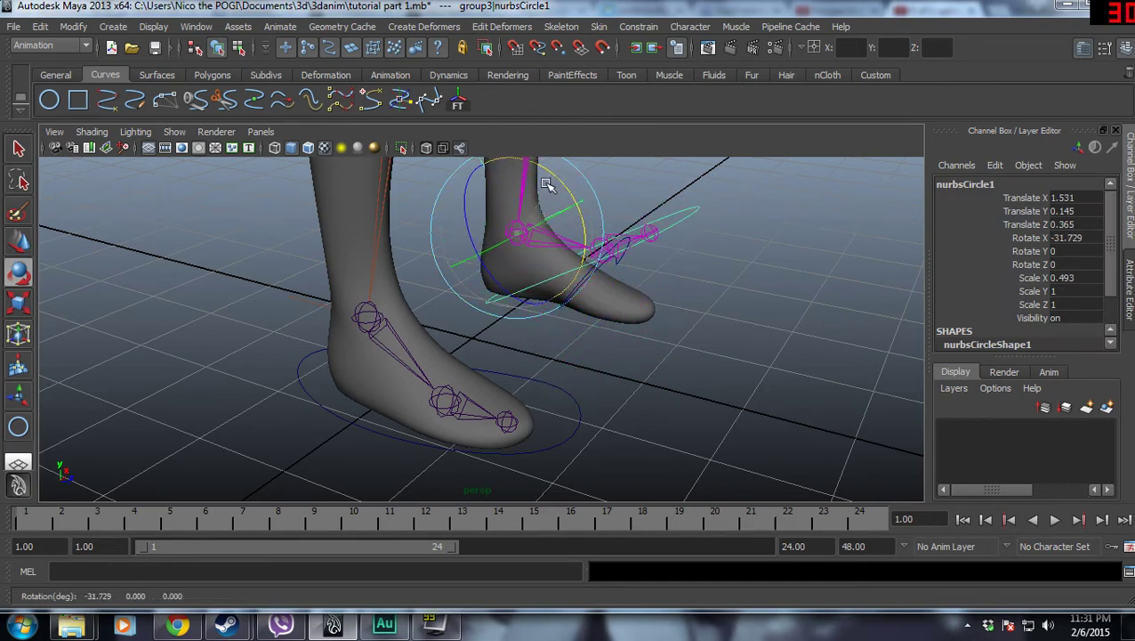
key("ctrl+z")
key("ctrl+z")
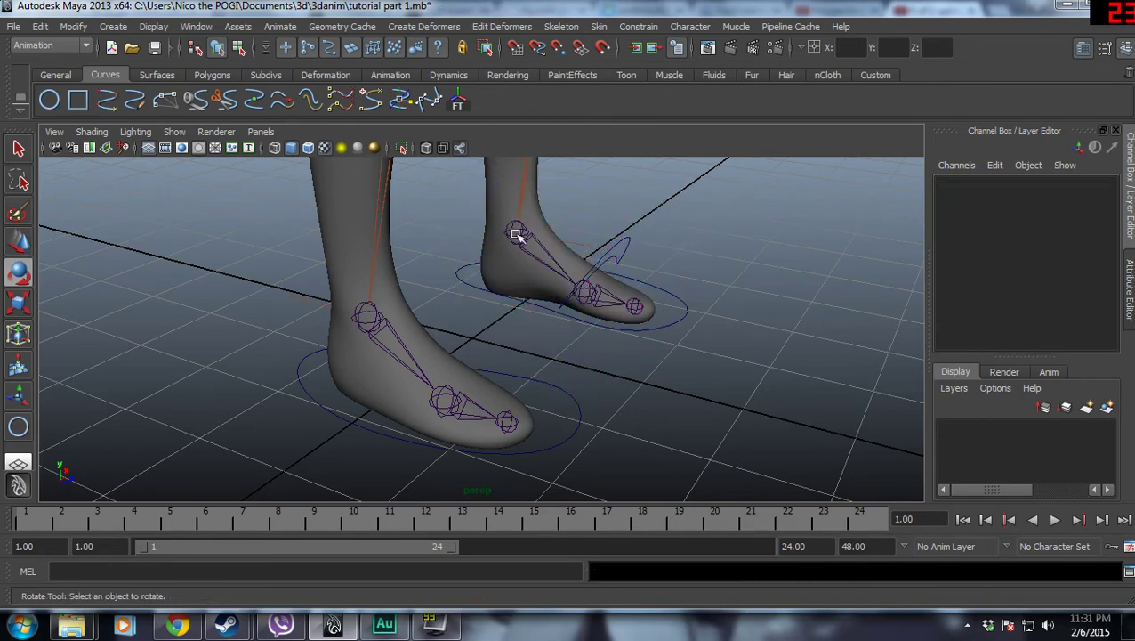
left_click(513, 378)
mouse_move(431, 317)
left_mouse_down()
mouse_move(412, 258)
mouse_move(431, 327)
mouse_move(413, 274)
left_mouse_up()
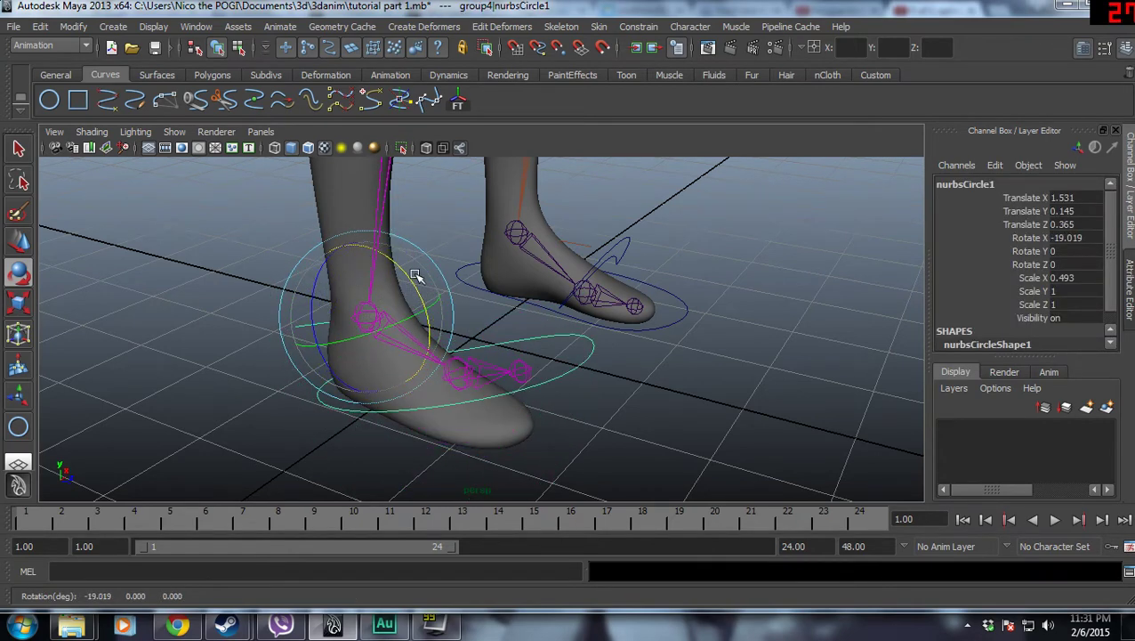
key("ctrl+z")
Freeze the toe circle nurbsCircle2's transforms and group it as group5
left_click(677, 259)
left_click(615, 248)
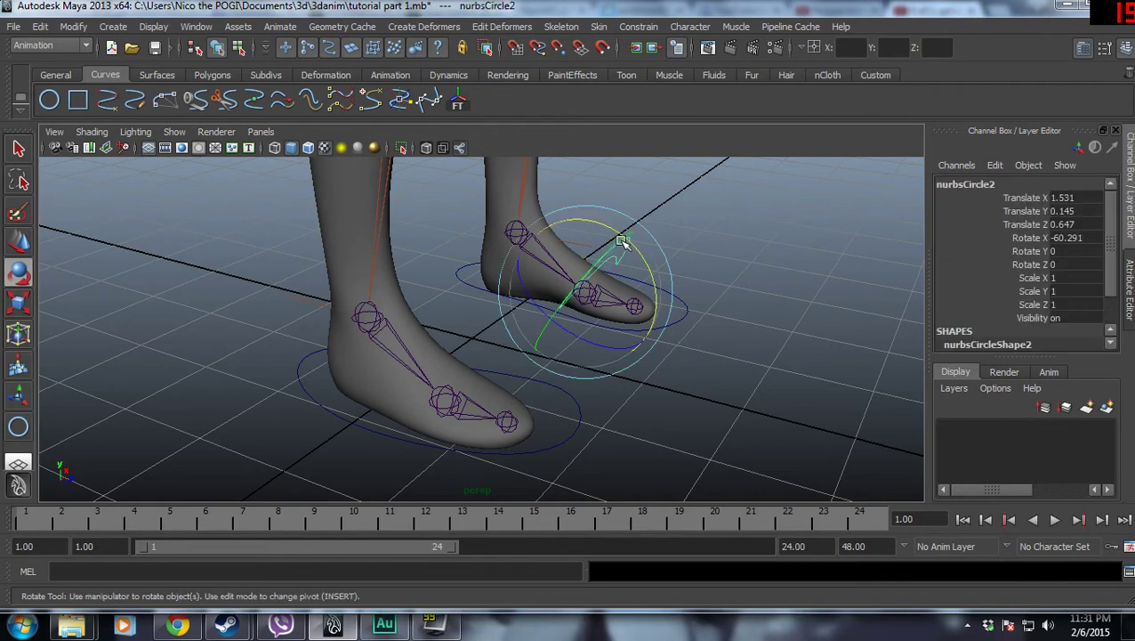
left_click(458, 105)
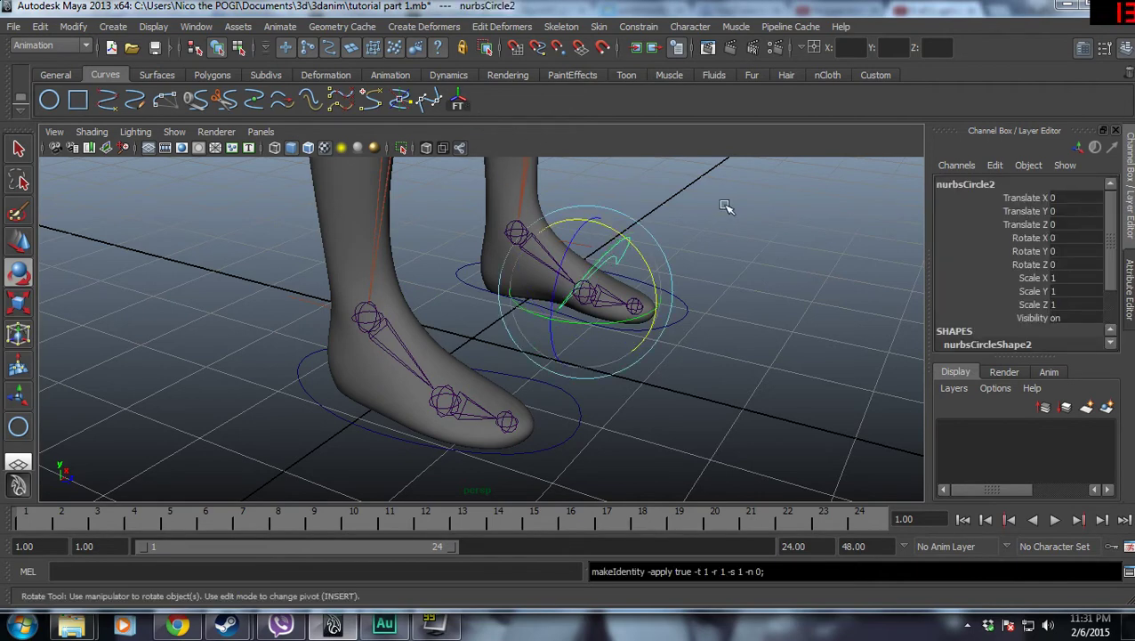
left_click(654, 236)
left_click(628, 245)
left_click_drag(726, 245, 694, 240, "alt")
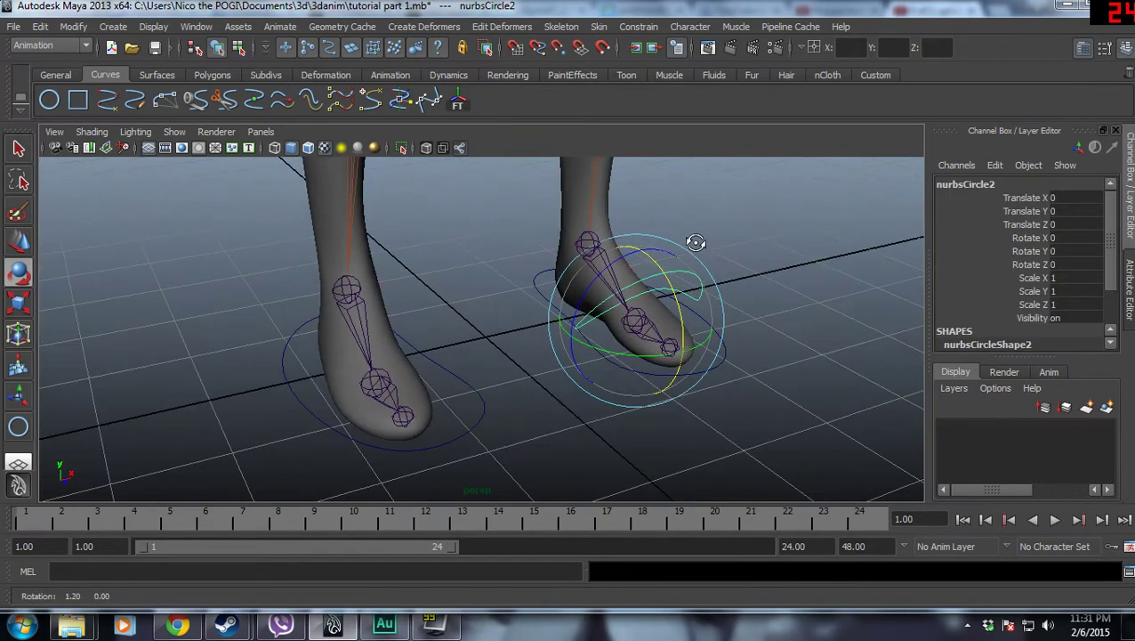
key("ctrl+g")
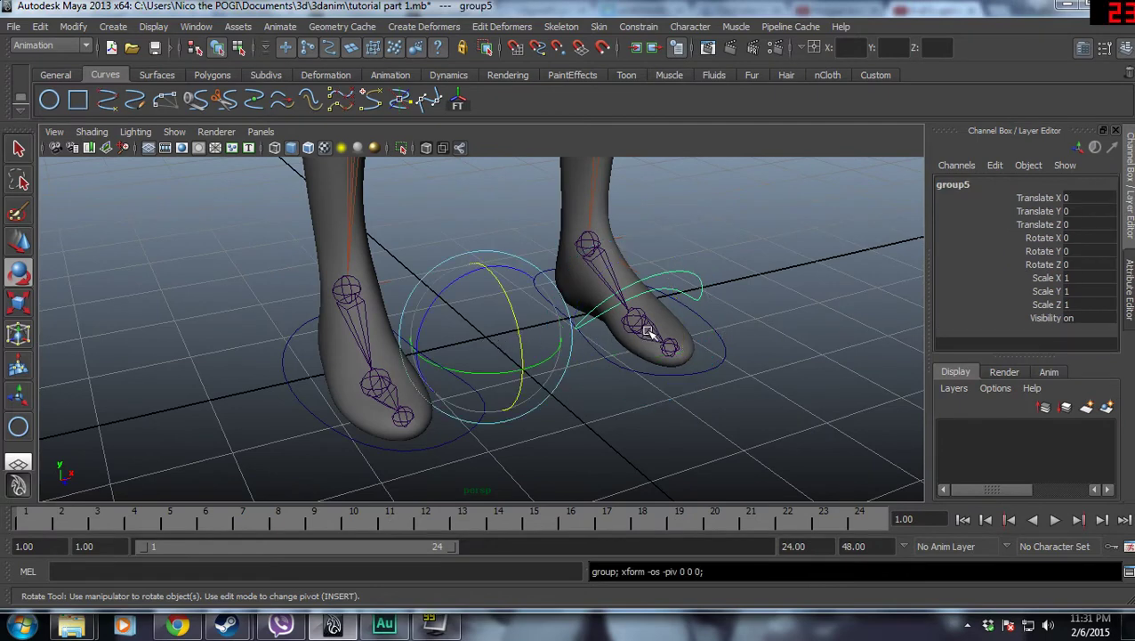
Mirror-duplicate group5 with scale X -1 onto the other foot as group6
left_click(40, 26)
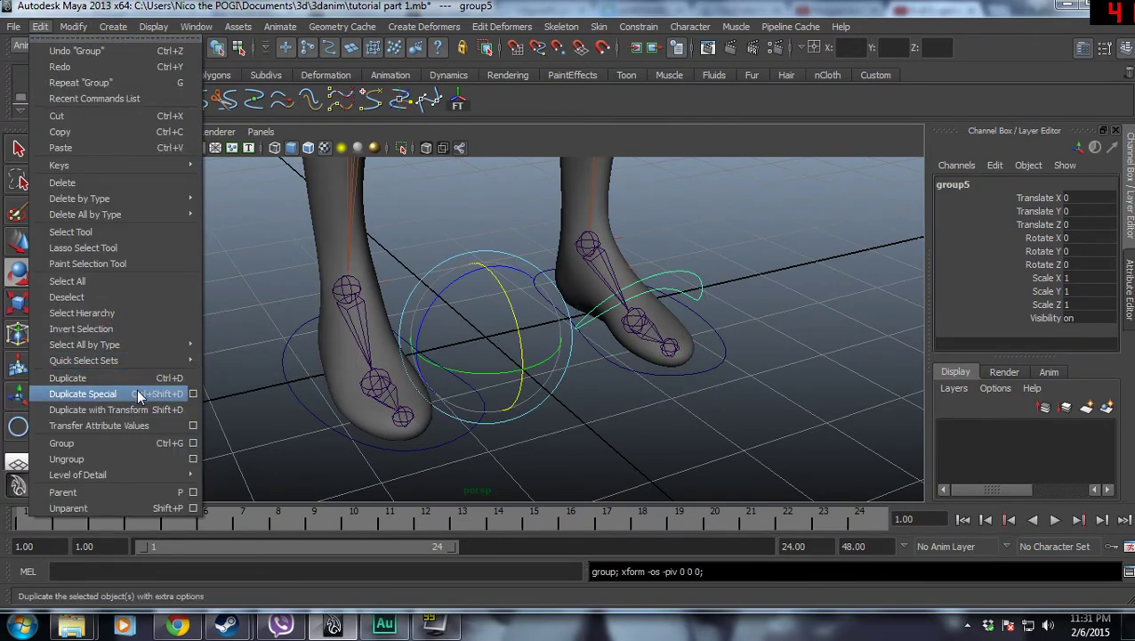
left_click(138, 393)
key("w")
left_click(431, 335)
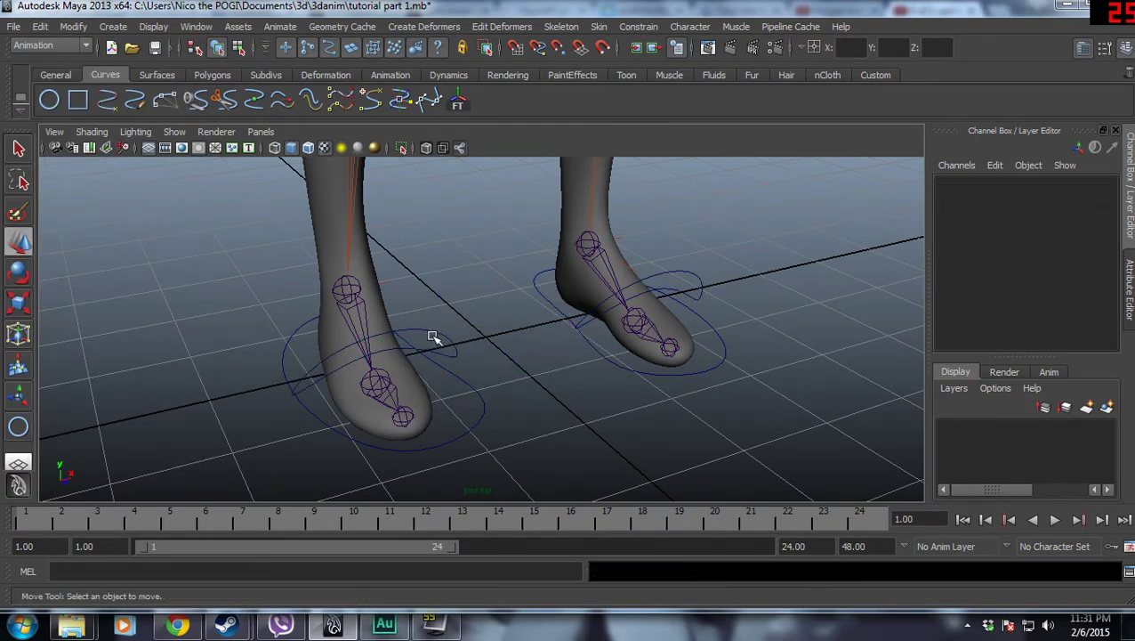
left_click(434, 332)
left_click_drag(560, 384, 509, 398, "alt")
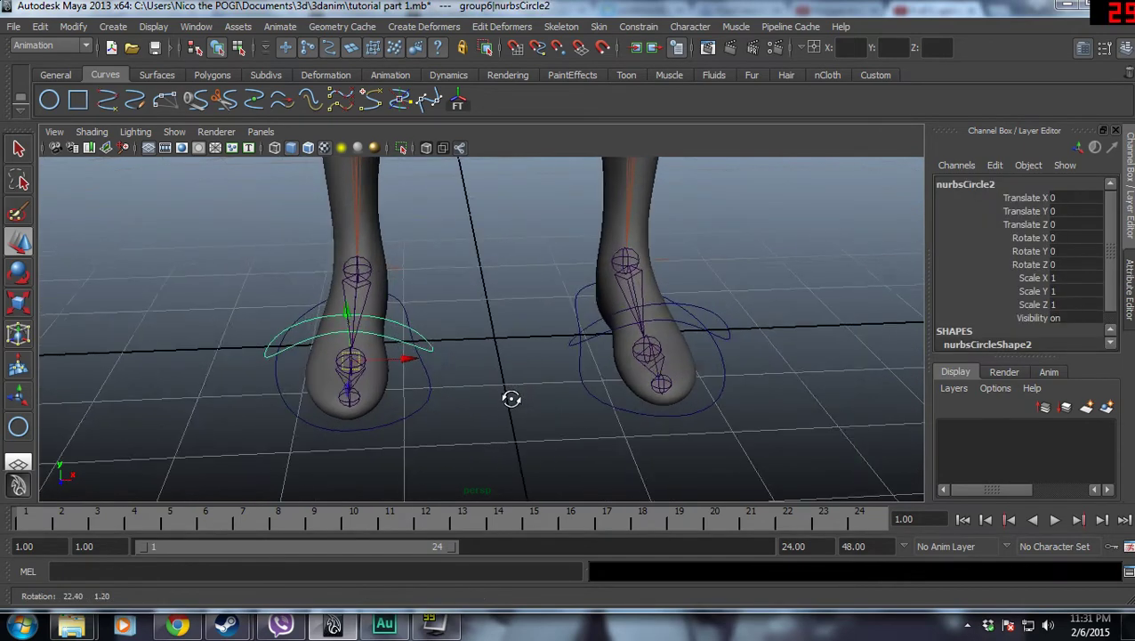
scroll(431, 410, "up", 3)
scroll(472, 282, "up", 3)
Parent the left toe circle under the left foot circle, then select the right pair
left_click(365, 330)
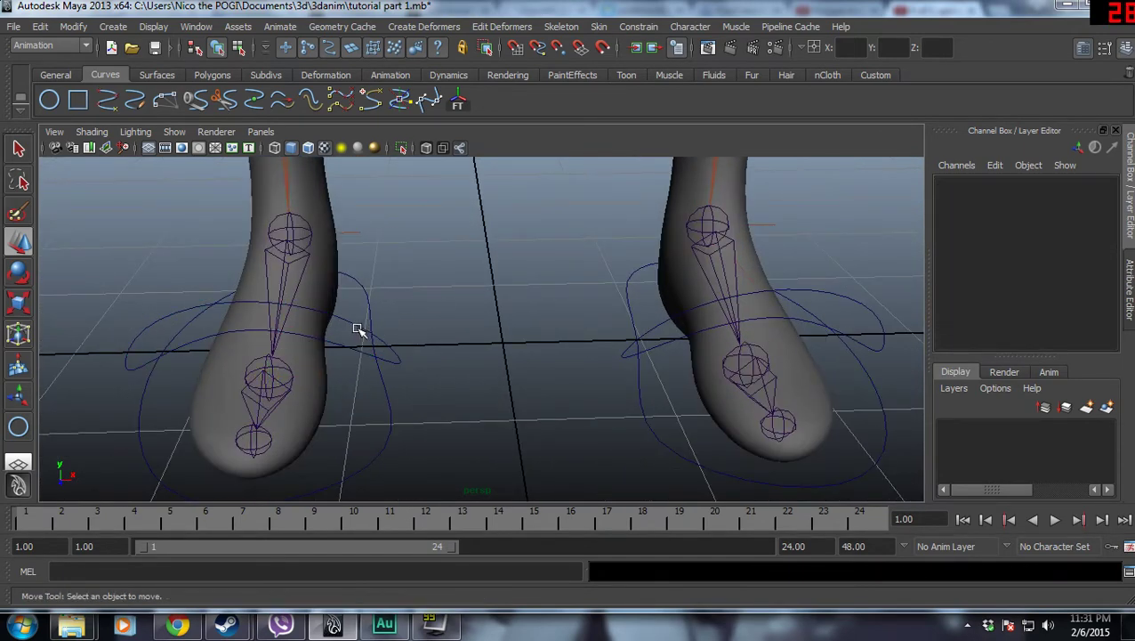
left_click(356, 330)
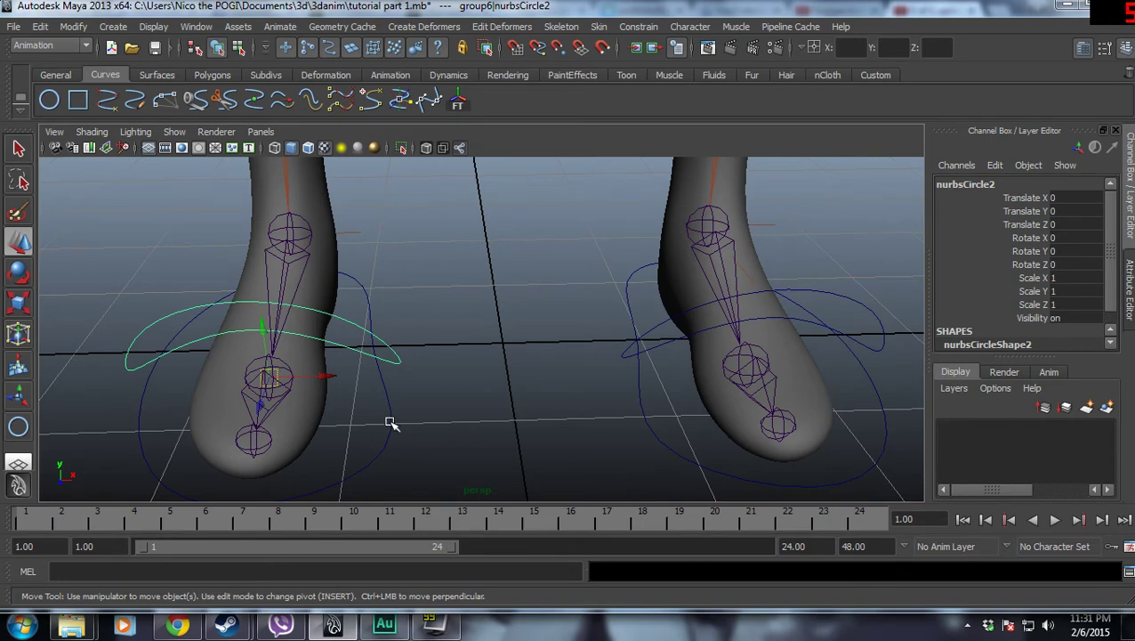
left_click(389, 422, "shift")
key("p")
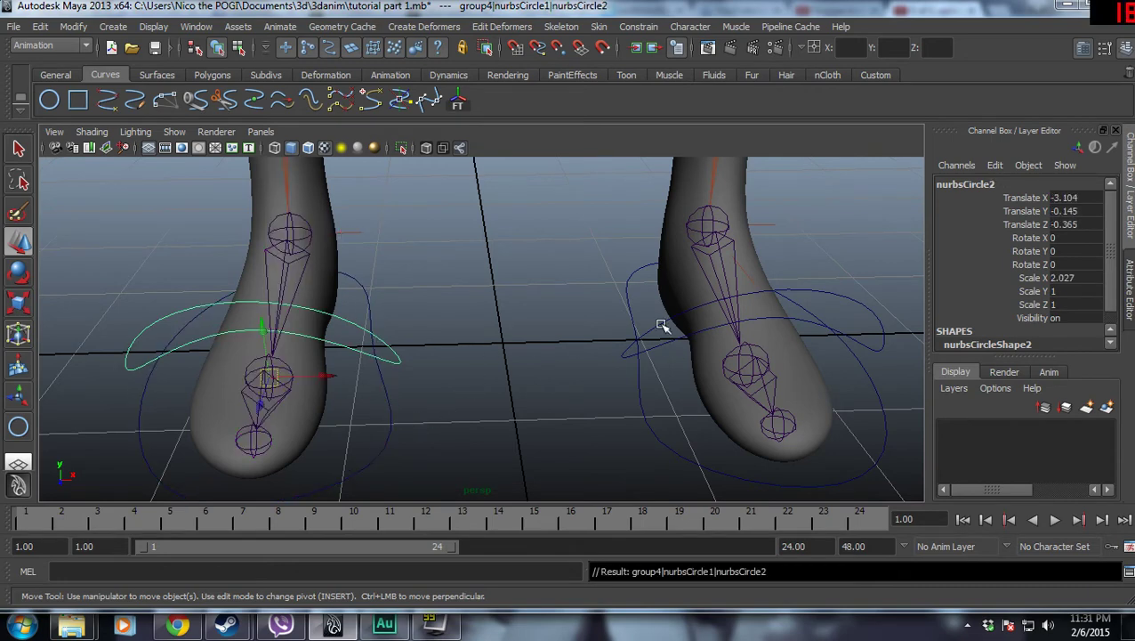
left_click(651, 361)
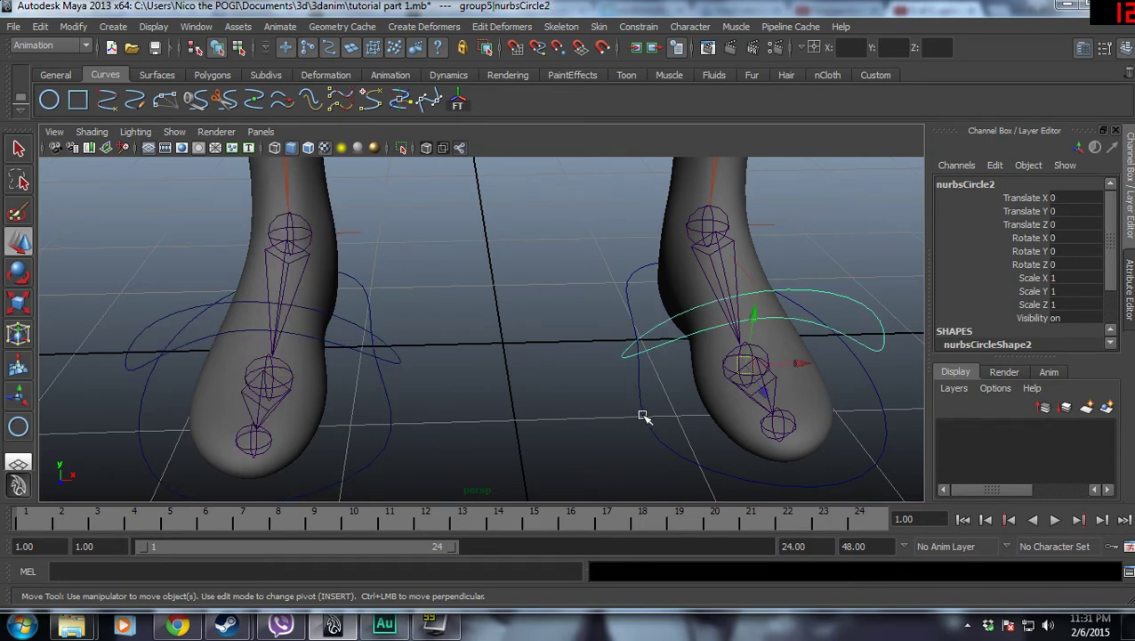
left_click(644, 415, "shift")
Parent the toe circle under the foot circle, then test-rotate the Ball_L toe and undo
key("p")
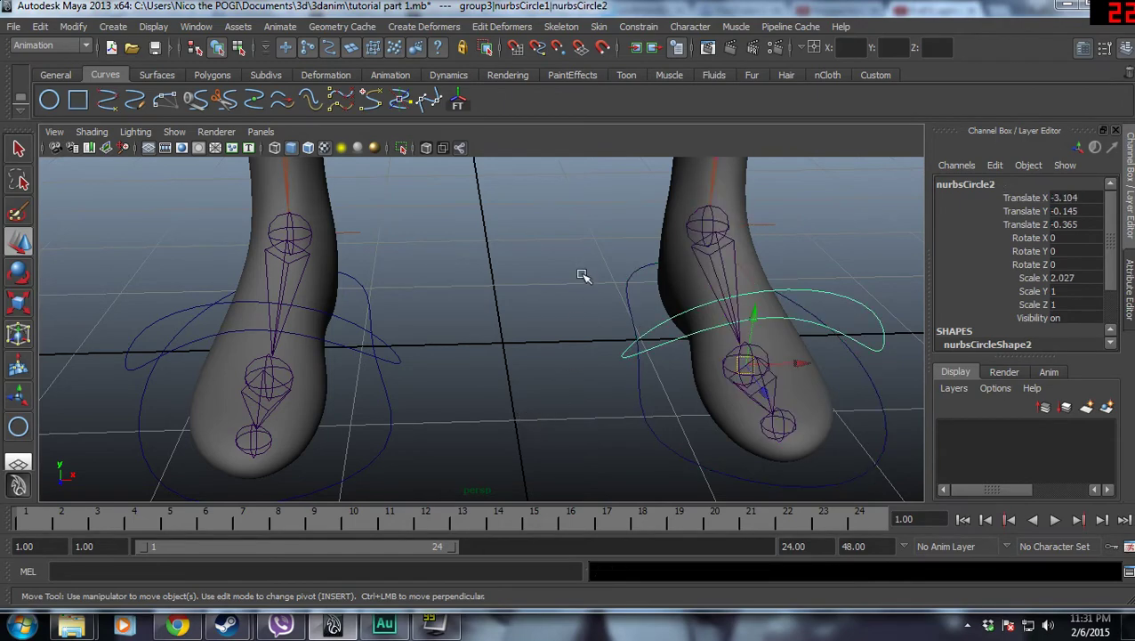
left_click(583, 274)
mouse_move(583, 274)
left_mouse_down("alt")
mouse_move(552, 304)
mouse_move(680, 273)
mouse_move(545, 261)
left_mouse_up("alt")
scroll(507, 321, "up", 2)
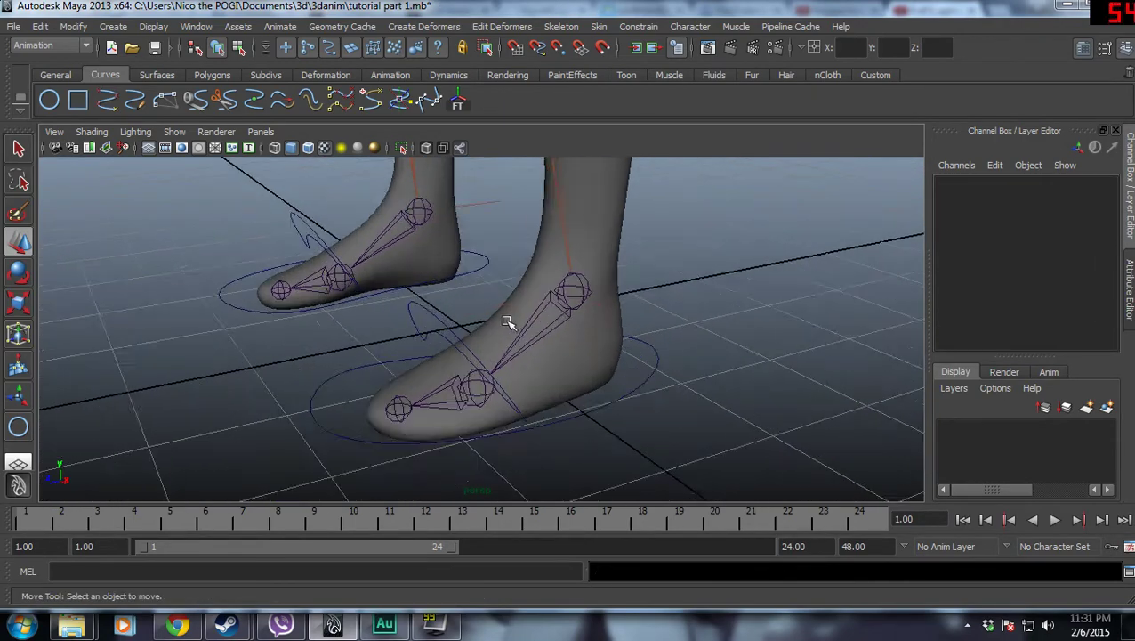
scroll(502, 321, "up", 3)
scroll(501, 381, "up", 3)
left_click(469, 390)
left_click(460, 393)
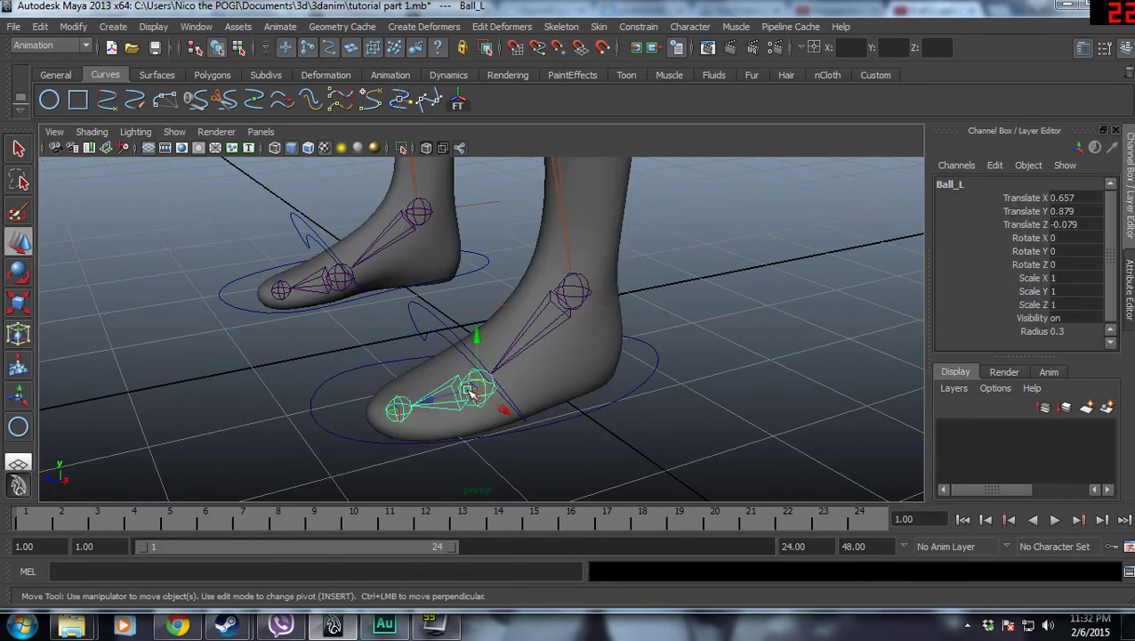
key("e")
mouse_move(429, 352)
left_mouse_down()
mouse_move(461, 330)
mouse_move(431, 372)
mouse_move(437, 387)
mouse_move(456, 325)
left_mouse_up()
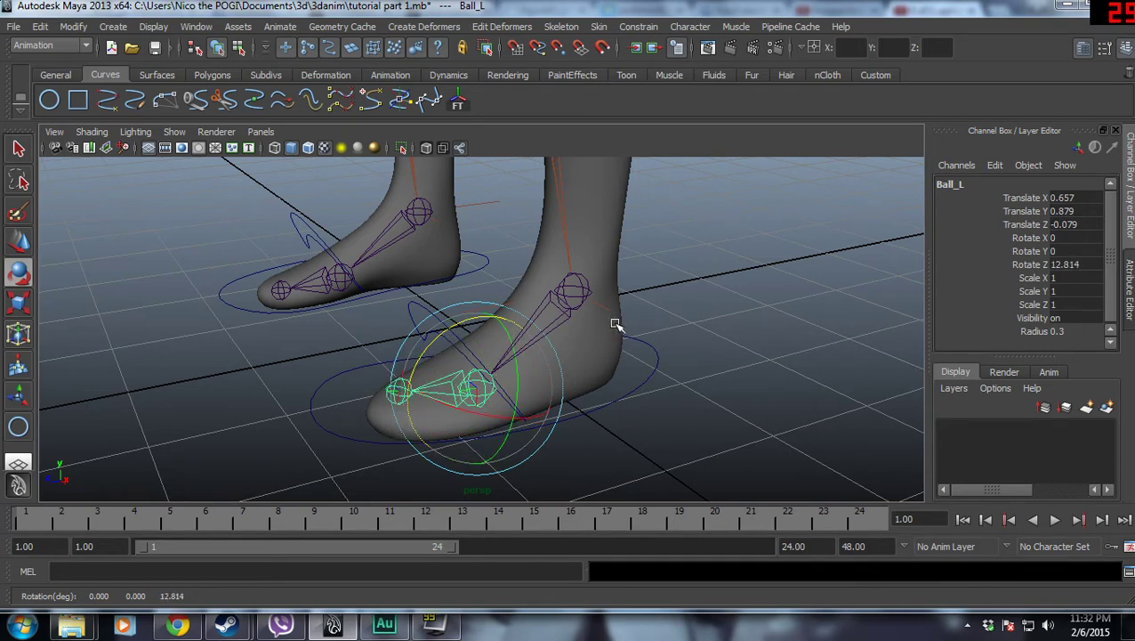
key("ctrl+z")
Reframe the view closer around the left foot's toe joints and toe-roll circle
left_click(690, 280)
scroll(393, 405, "up", 2)
scroll(419, 436, "up", 2)
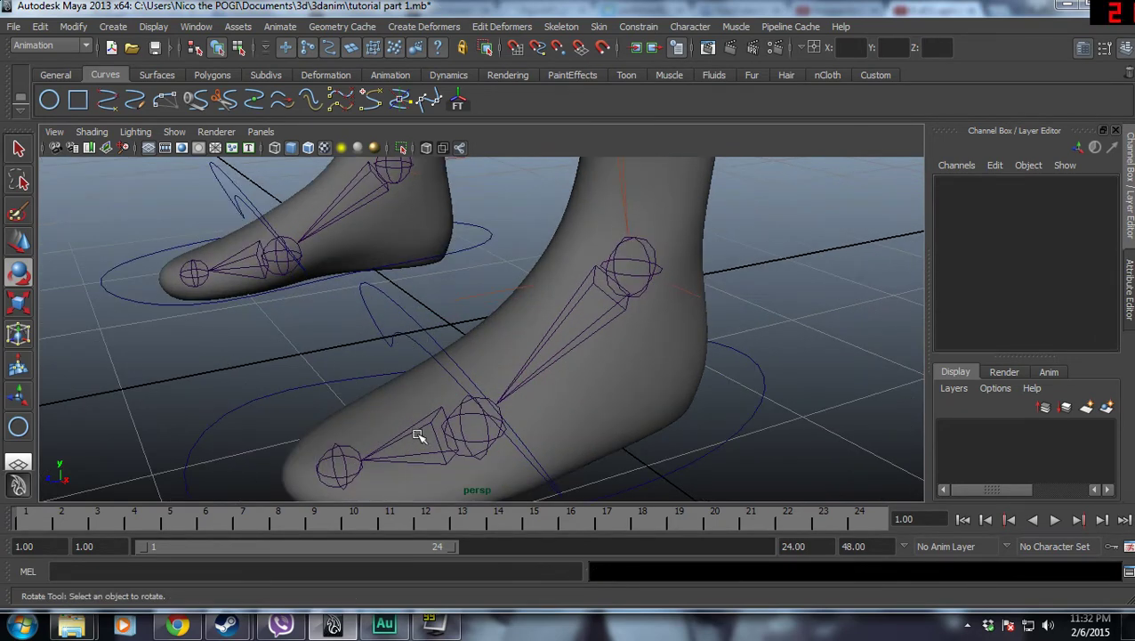
left_click(399, 311)
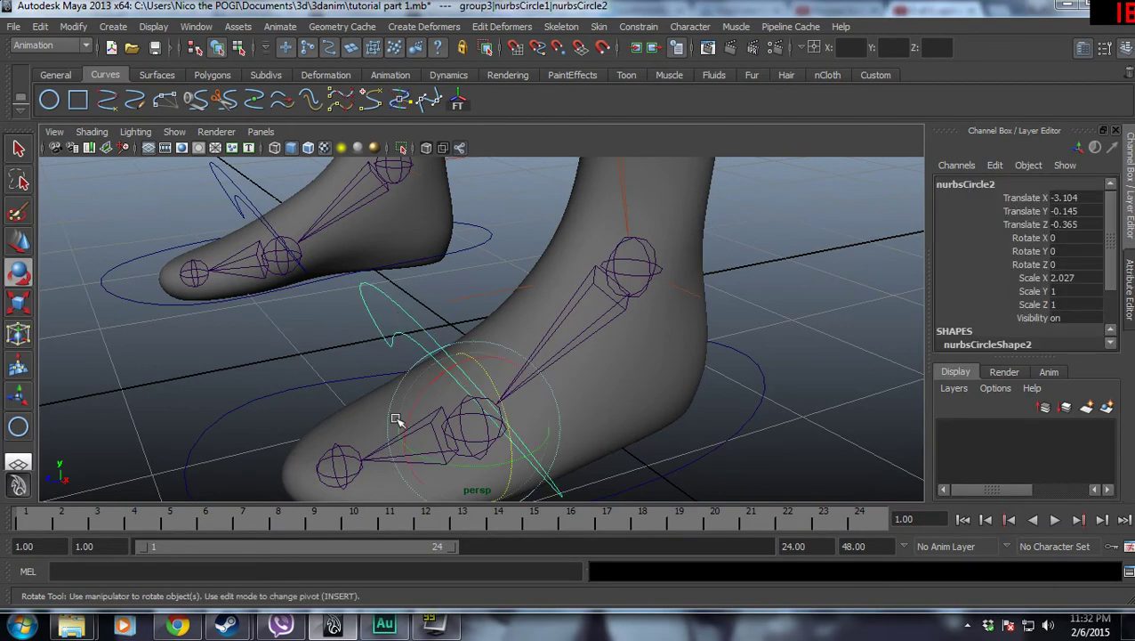
middle_click_drag(503, 447, 668, 323, "alt")
scroll(494, 374, "up", 3)
scroll(528, 327, "up", 3)
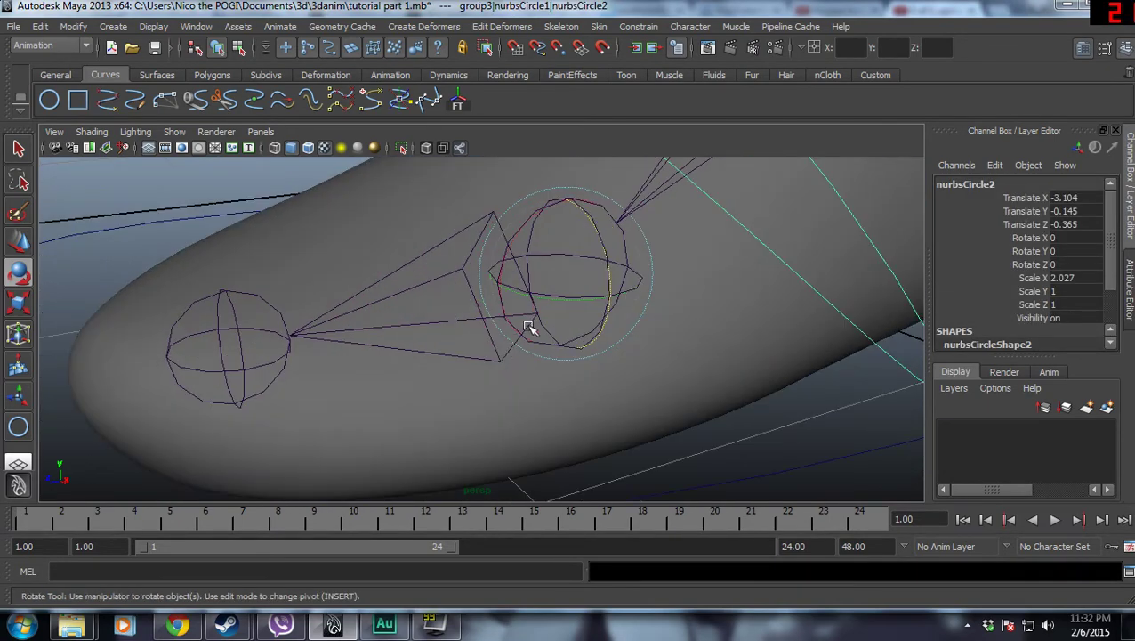
left_click(489, 320)
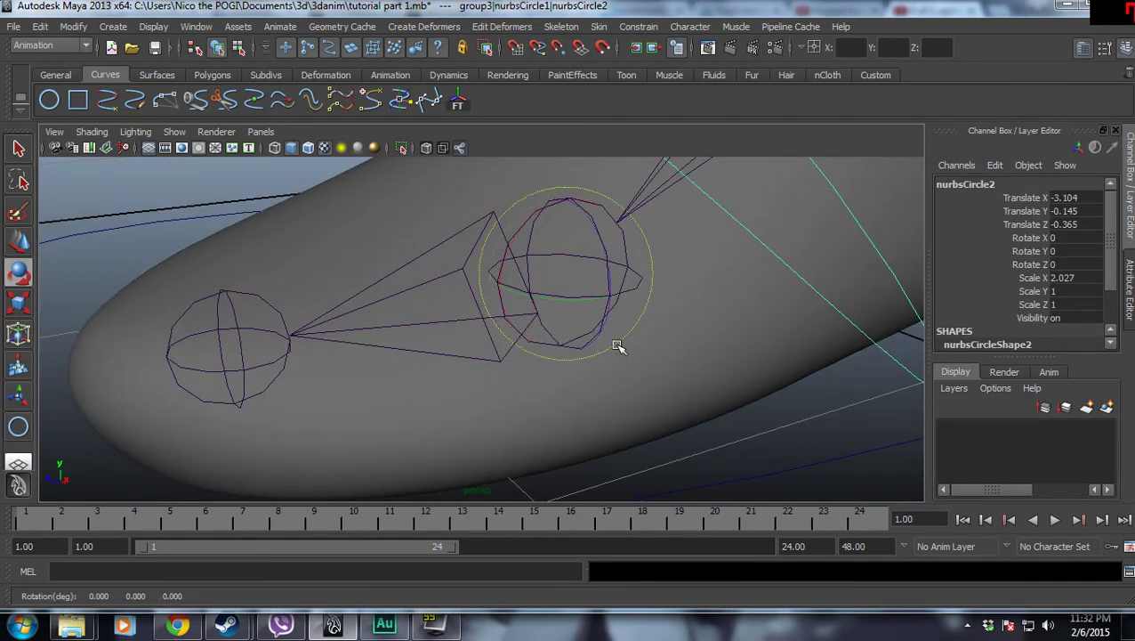
key("ctrl+z")
mouse_move(664, 374)
left_mouse_down("alt")
mouse_move(659, 436)
mouse_move(666, 419)
left_mouse_up("alt")
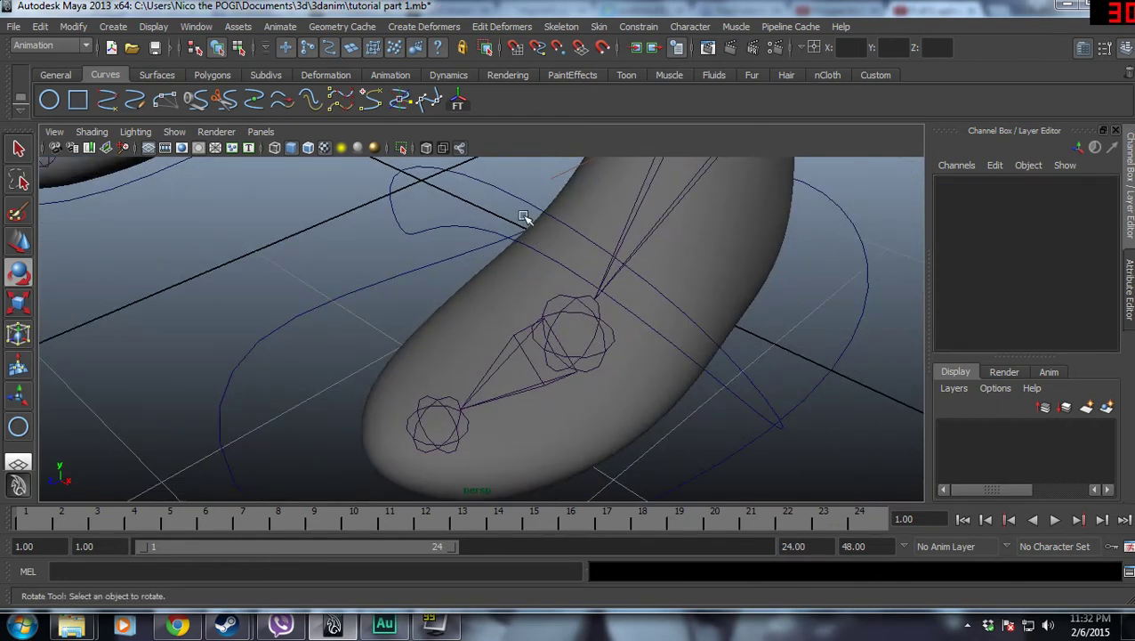
Select the nurbsCircle2 toe-roll curve with the Move tool, plus the Ball_L joint
left_click(549, 333)
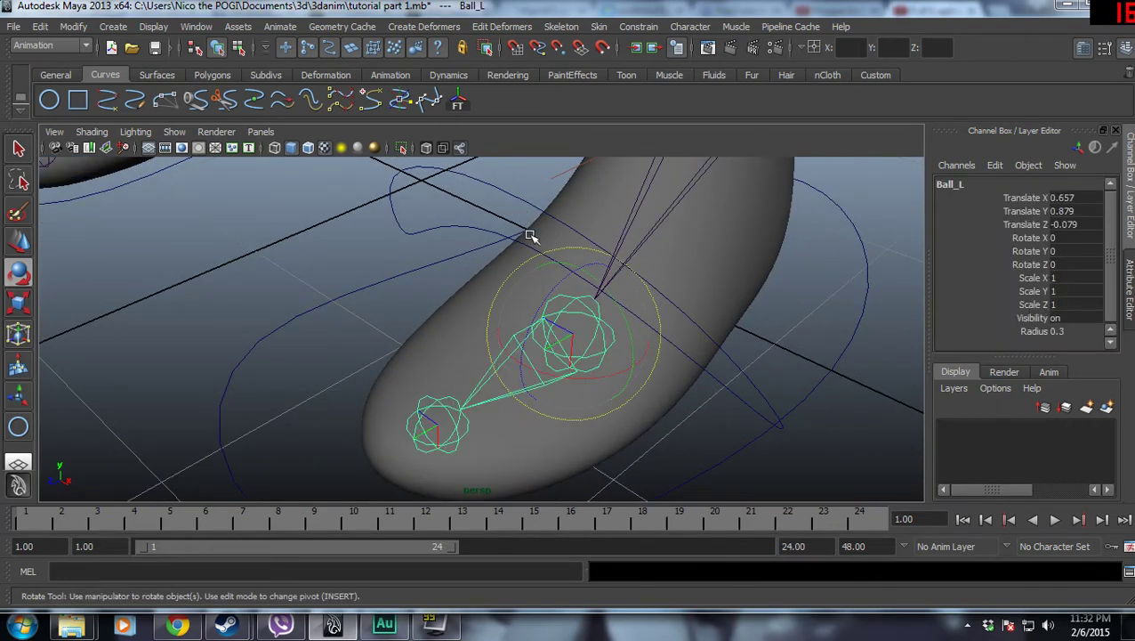
left_click(507, 194)
left_click(508, 194)
key("w")
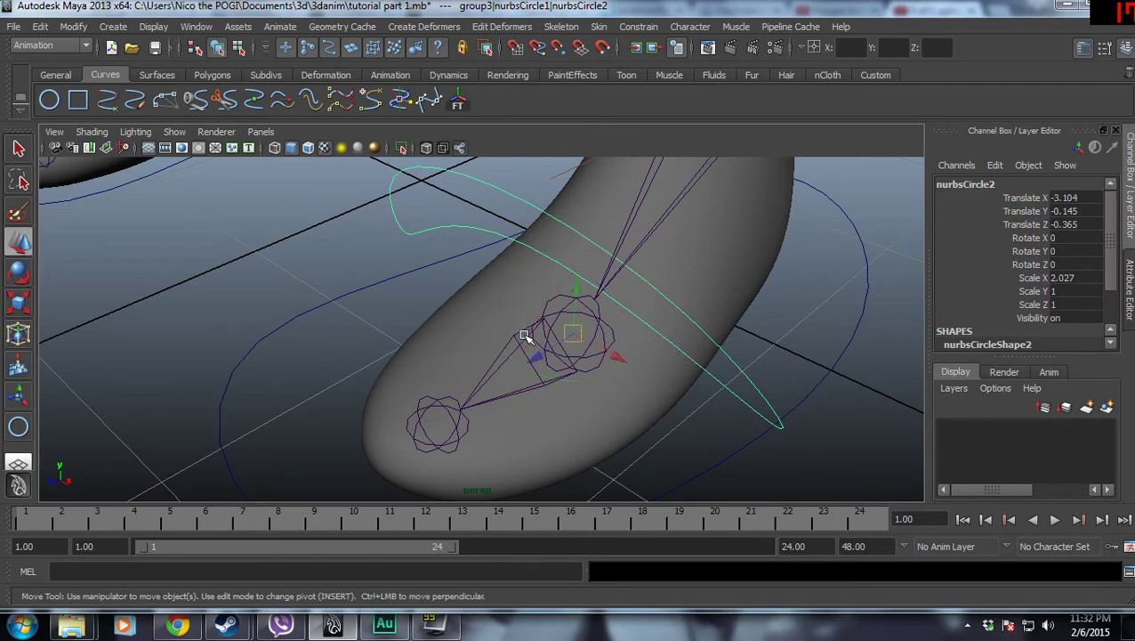
left_click(566, 374, "shift")
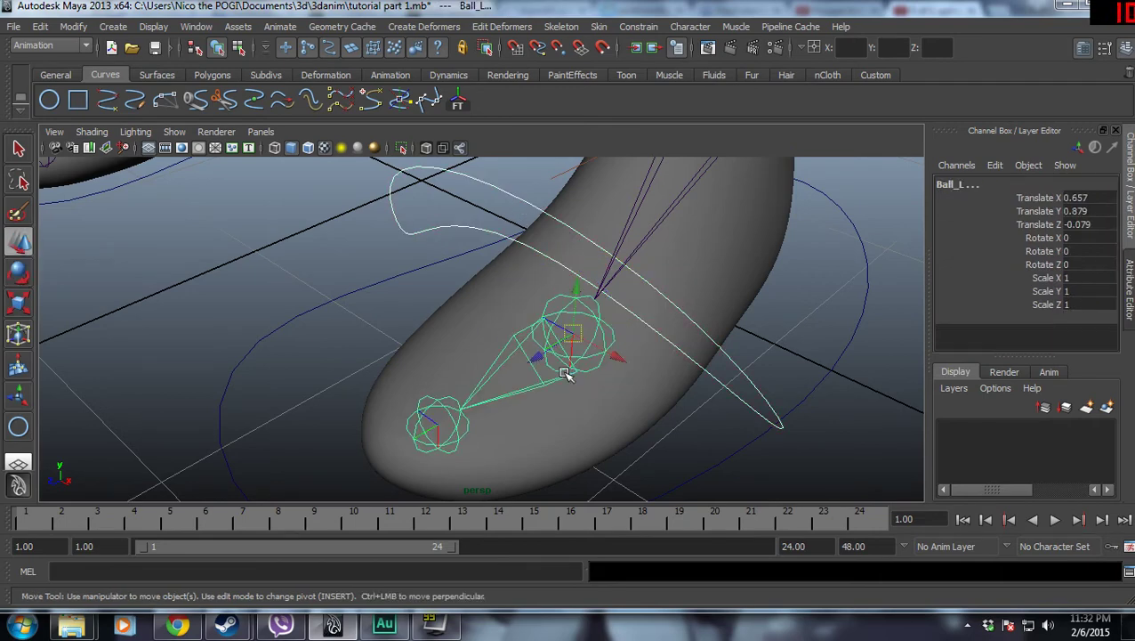
Orient-constrain the Ball_L joint to the left toe-roll control curve
left_click(638, 26)
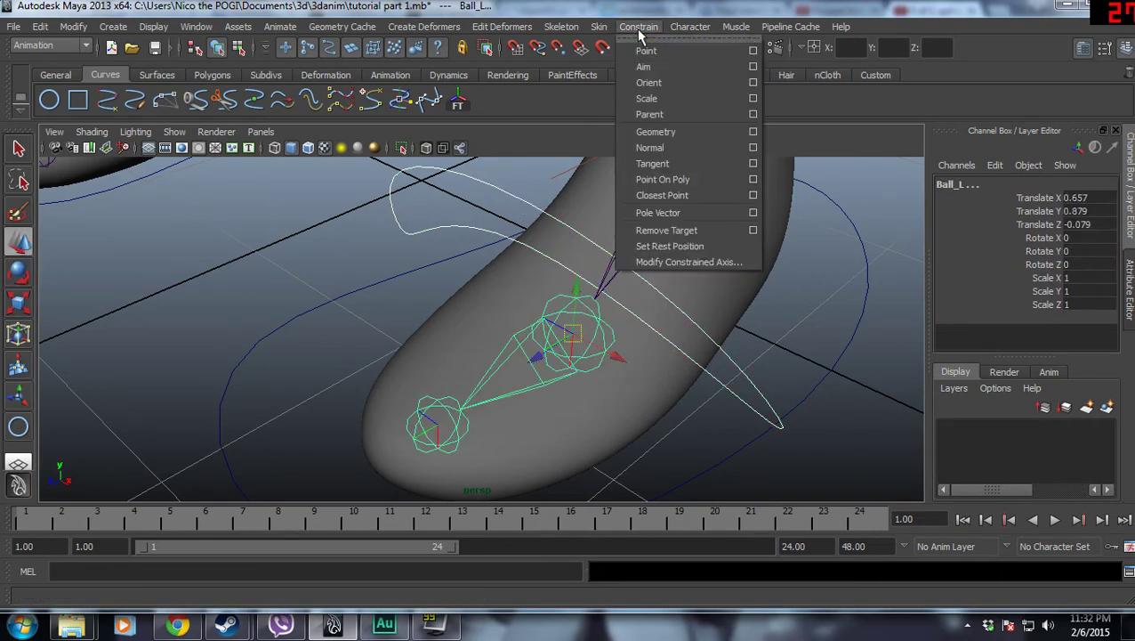
left_click(678, 70)
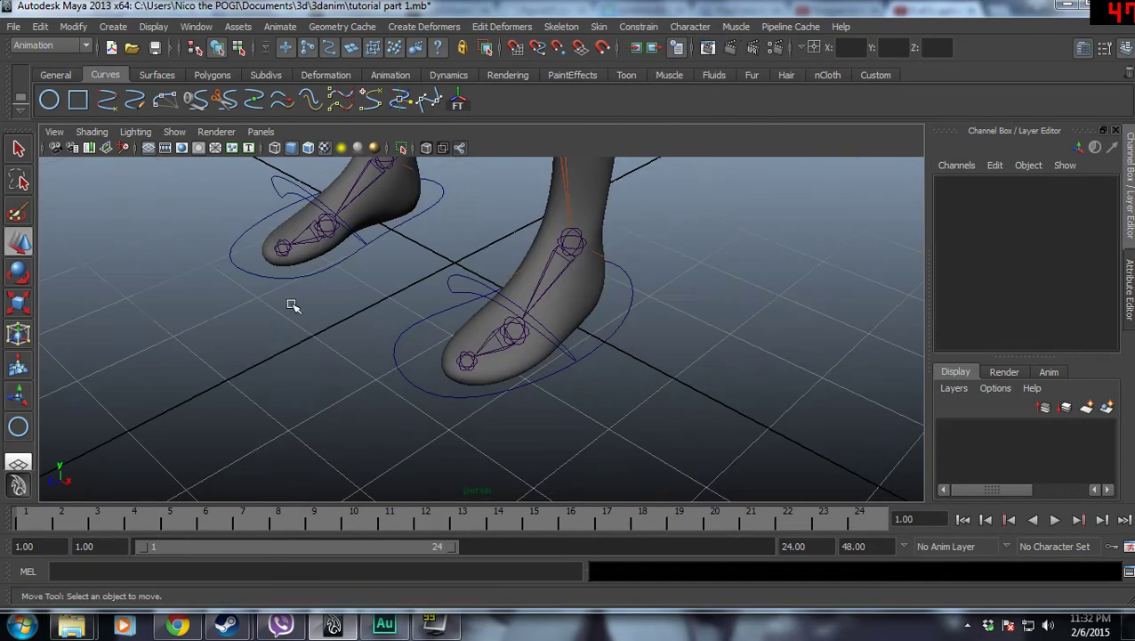
left_click_drag(294, 305, 446, 377, "alt")
scroll(411, 197, "up", 5)
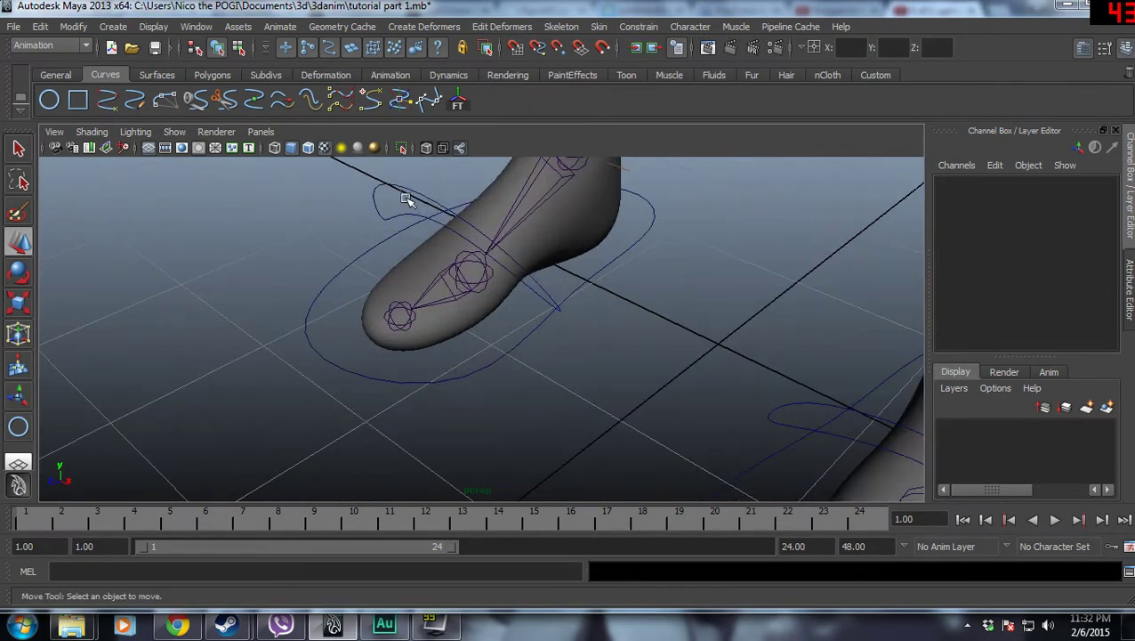
Orient-constrain the Ball_R joint to the right foot's toe-roll control curve
left_click(411, 198)
scroll(439, 265, "up", 2)
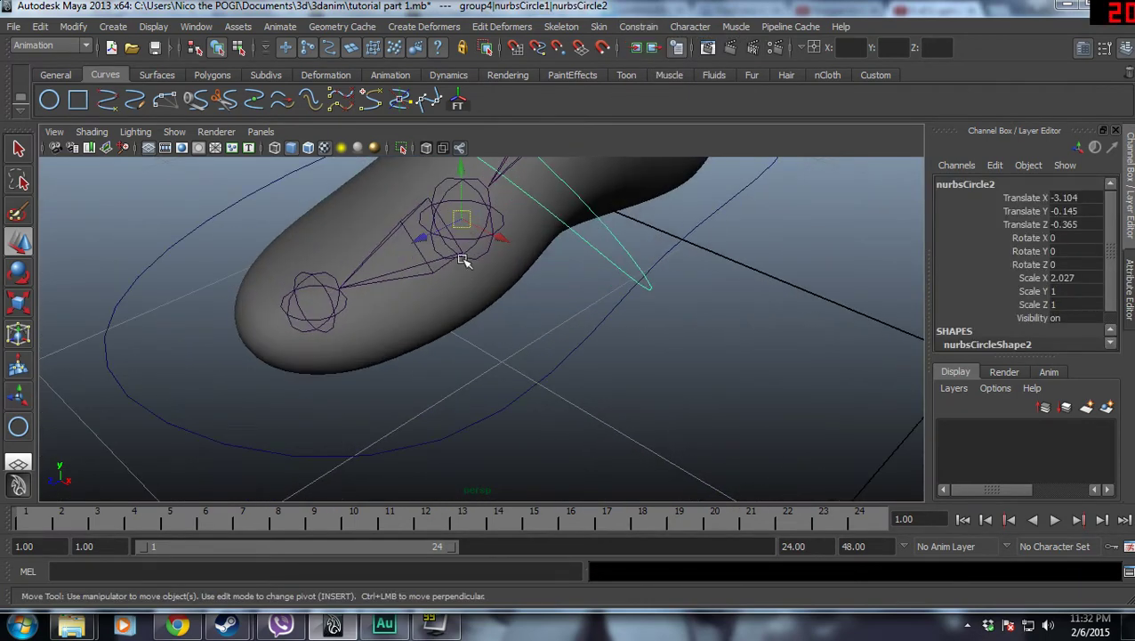
left_click(464, 255)
scroll(779, 280, "down", 3)
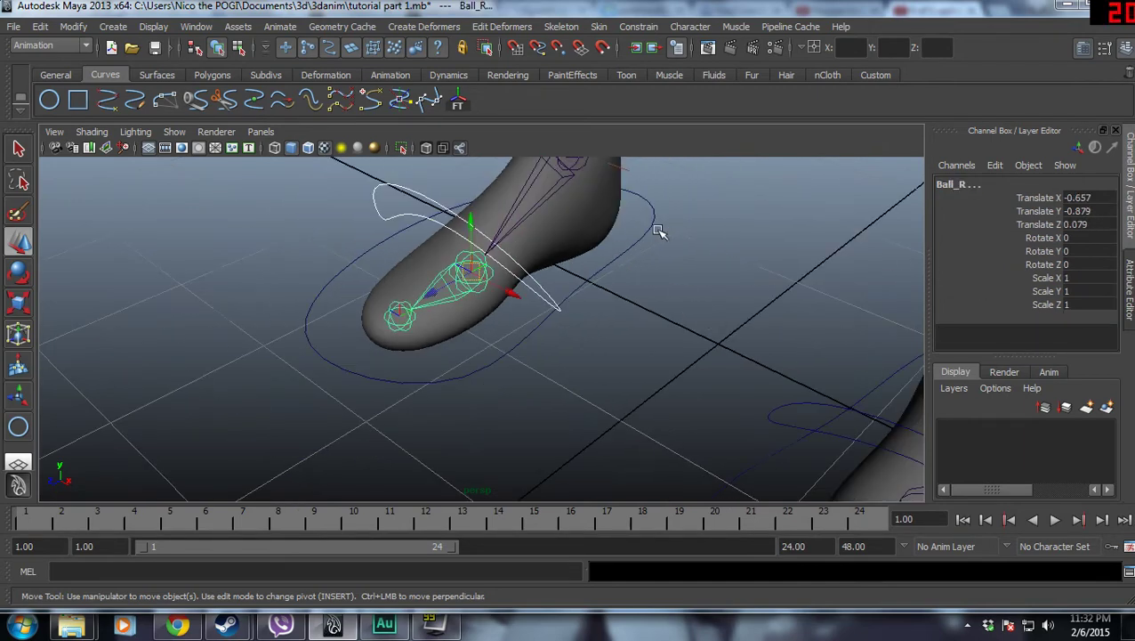
left_click(654, 27)
left_click(672, 85)
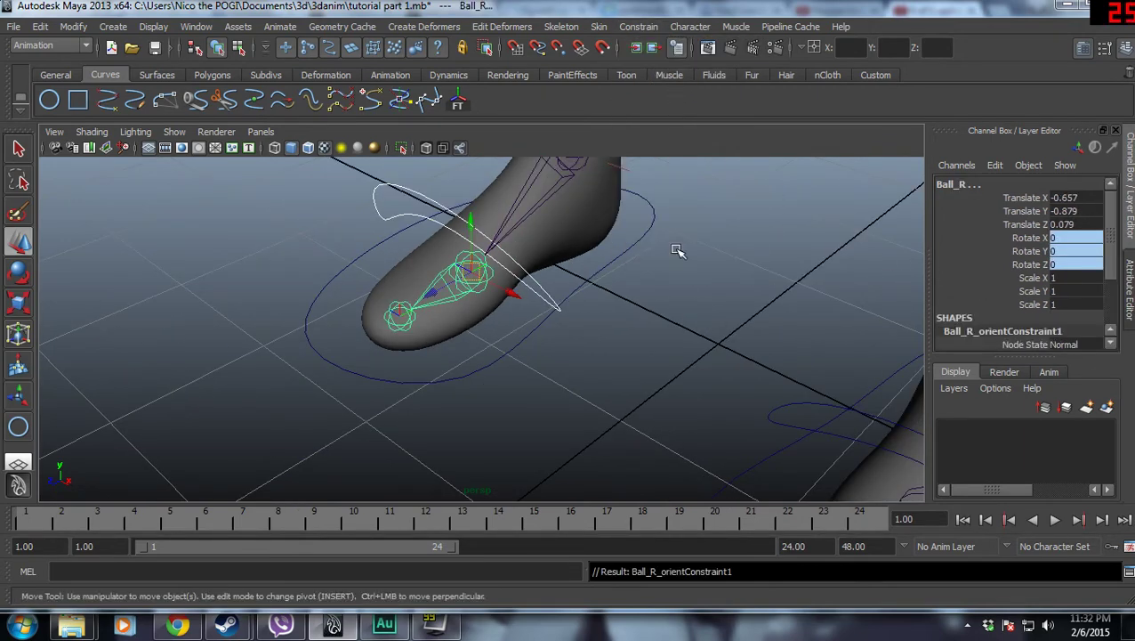
left_click(722, 341)
scroll(702, 324, "down", 3)
mouse_move(702, 324)
left_mouse_down("alt")
mouse_move(735, 276)
mouse_move(598, 258)
left_mouse_up("alt")
scroll(633, 239, "up", 2)
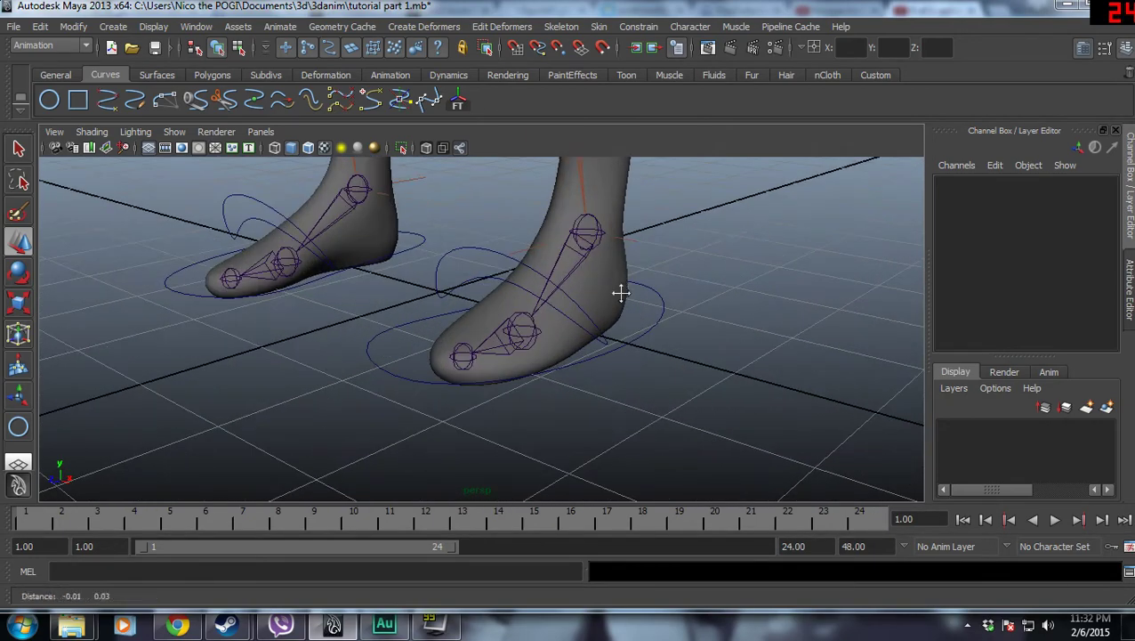
scroll(619, 294, "up", 2)
left_click(676, 382)
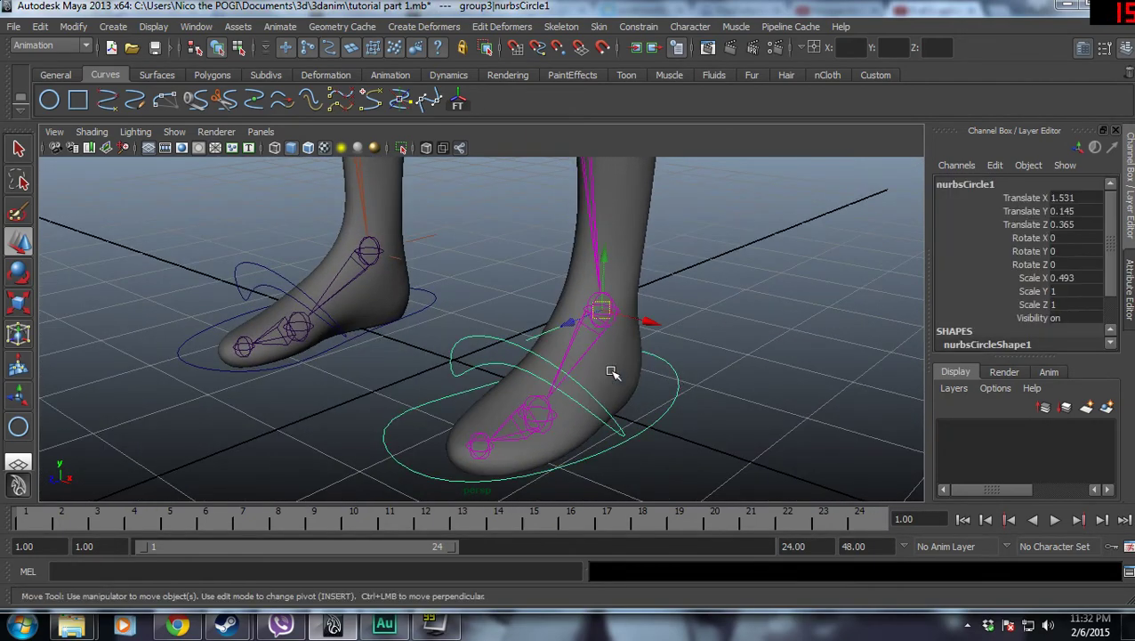
mouse_move(605, 272)
left_mouse_down()
mouse_move(585, 208)
mouse_move(601, 240)
left_mouse_up()
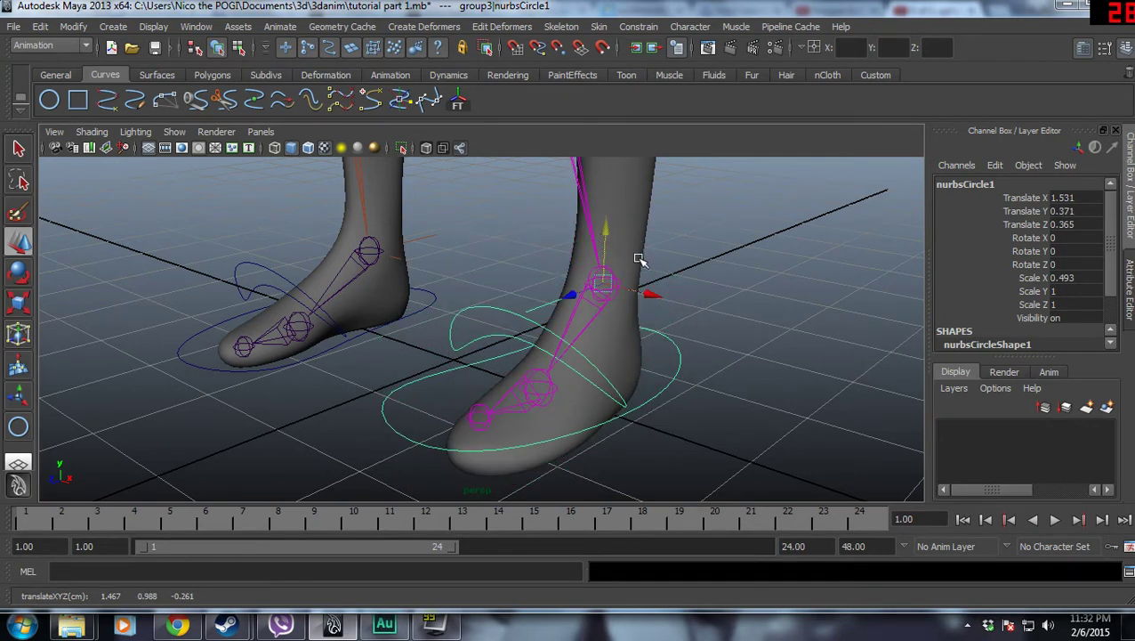
key("ctrl+z")
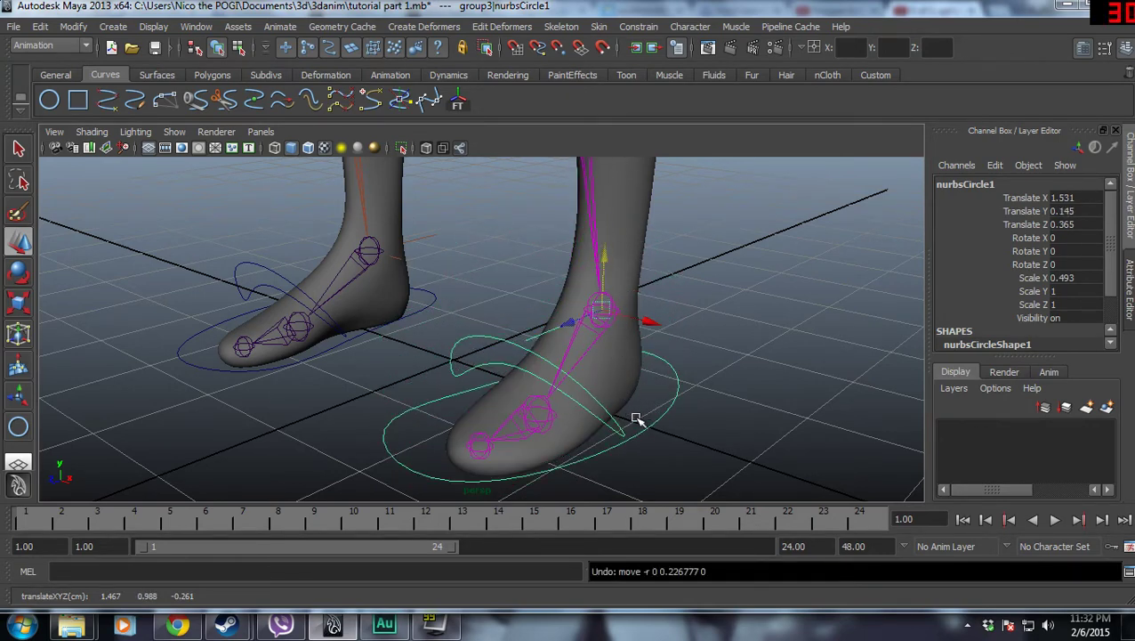
left_click(604, 197)
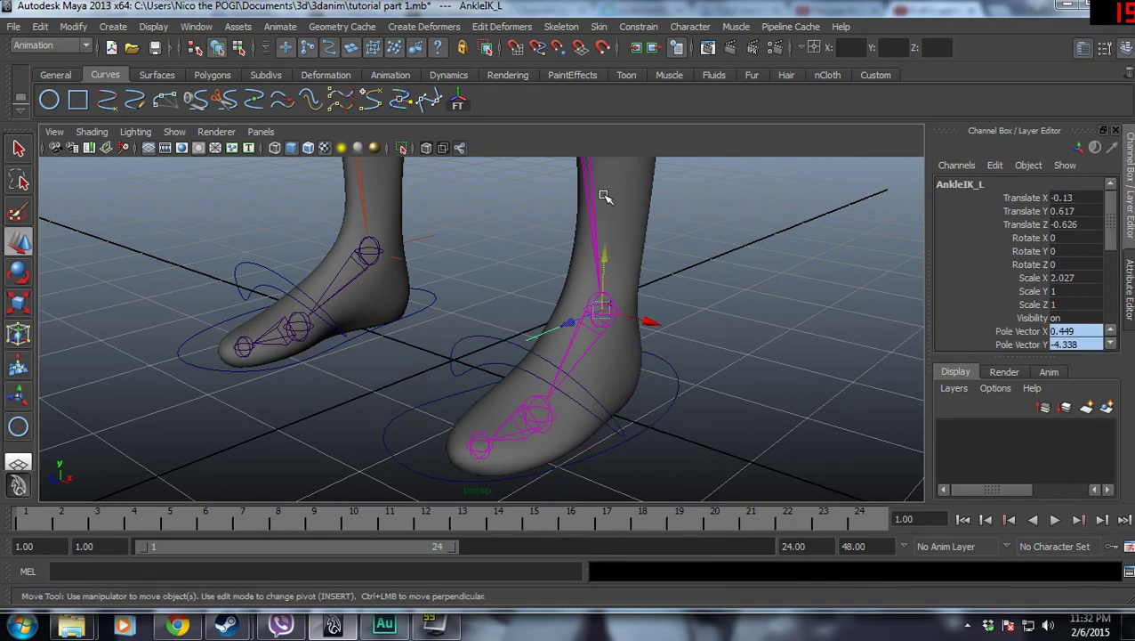
left_click(668, 362)
left_click_drag(606, 276, 585, 158)
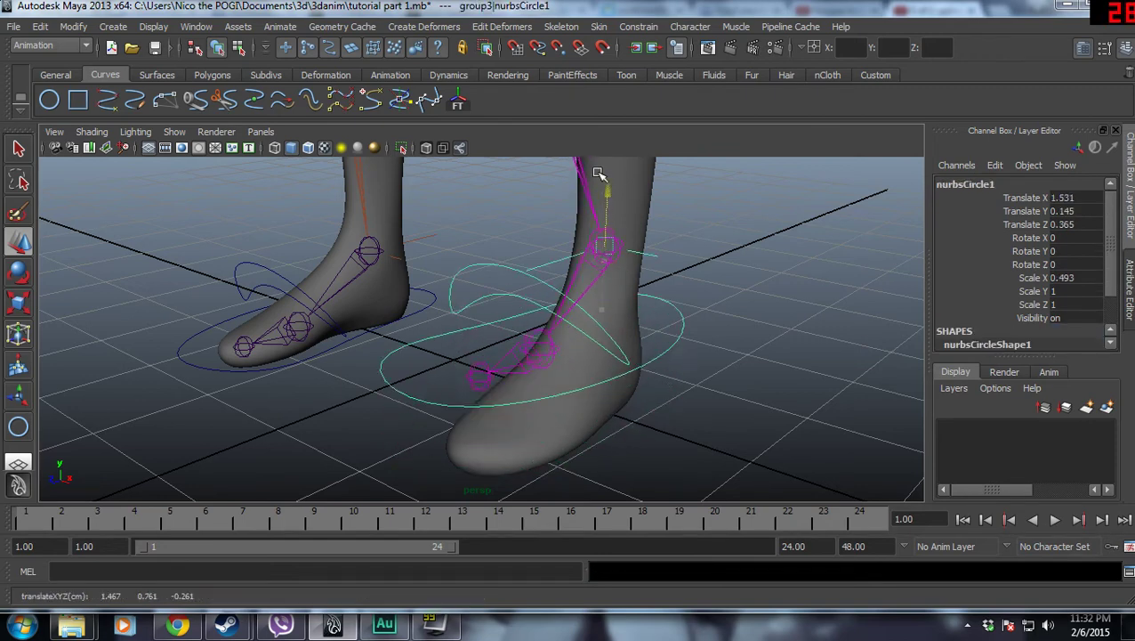
key("ctrl+z")
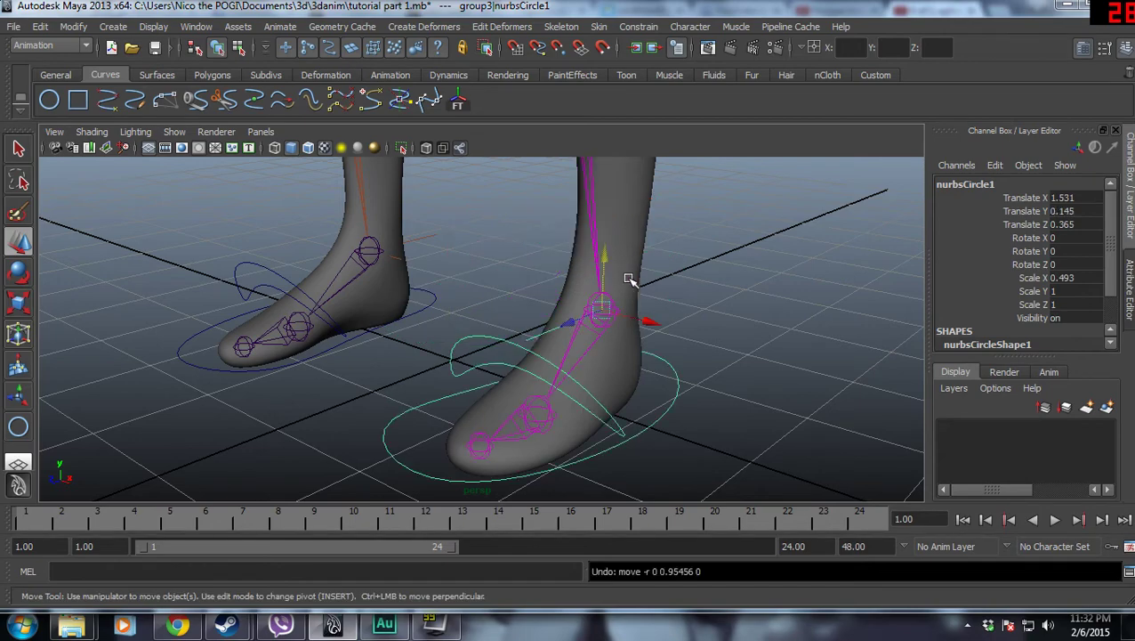
mouse_move(628, 273)
left_mouse_down("alt")
mouse_move(560, 263)
mouse_move(654, 261)
left_mouse_up("alt")
right_click_drag(655, 261, 633, 410, "alt")
left_click_drag(632, 410, 574, 382, "alt")
right_click_drag(575, 383, 635, 278, "alt")
mouse_move(636, 278)
left_mouse_down("alt")
mouse_move(631, 358)
mouse_move(654, 203)
left_mouse_up("alt")
right_click_drag(654, 203, 489, 364, "alt")
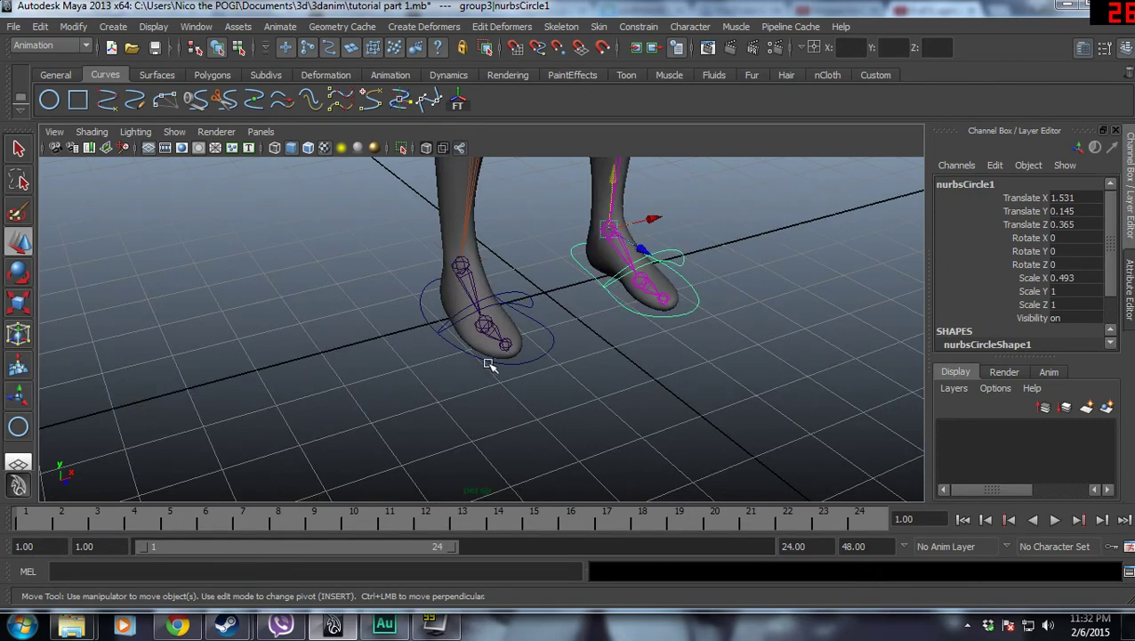
left_click(549, 350)
key("f")
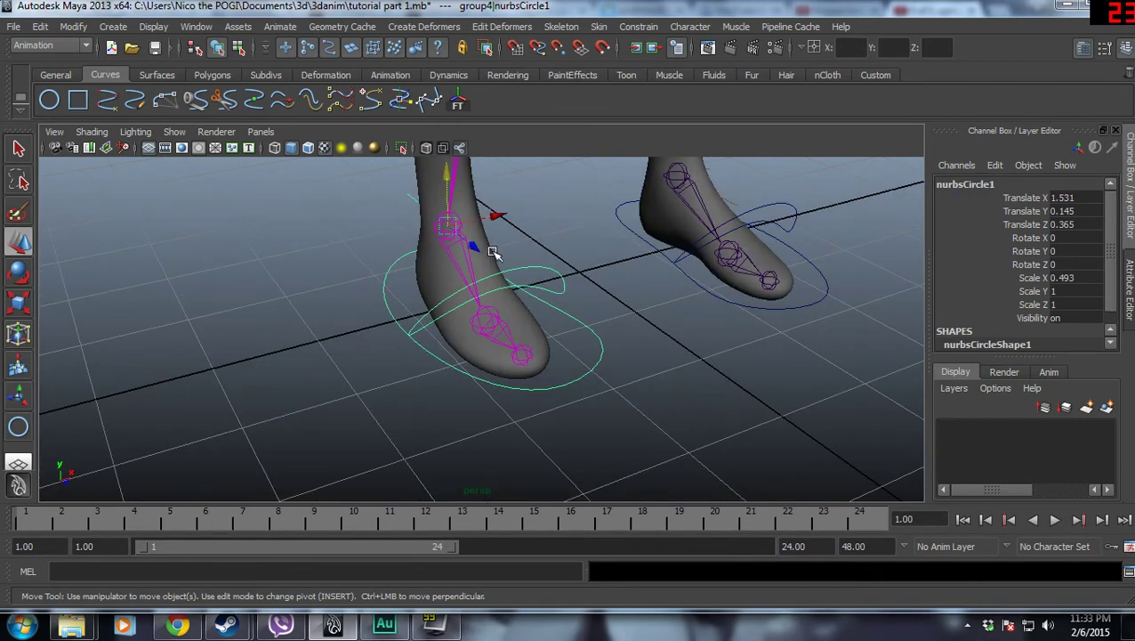
key("e")
left_click_drag(482, 208, 621, 311)
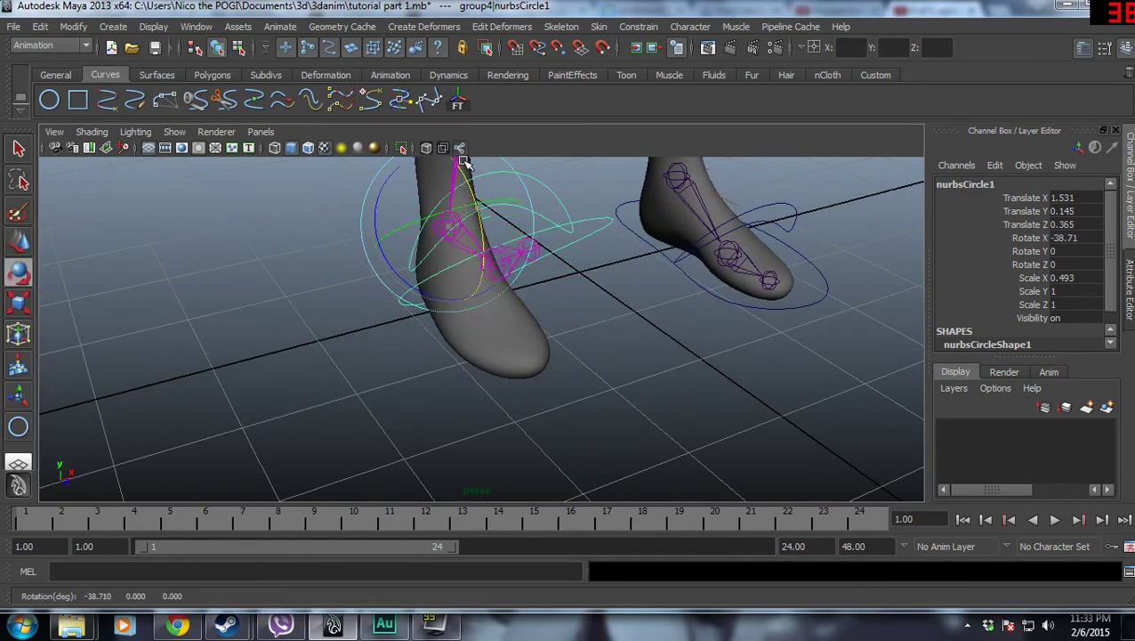
left_click(532, 266)
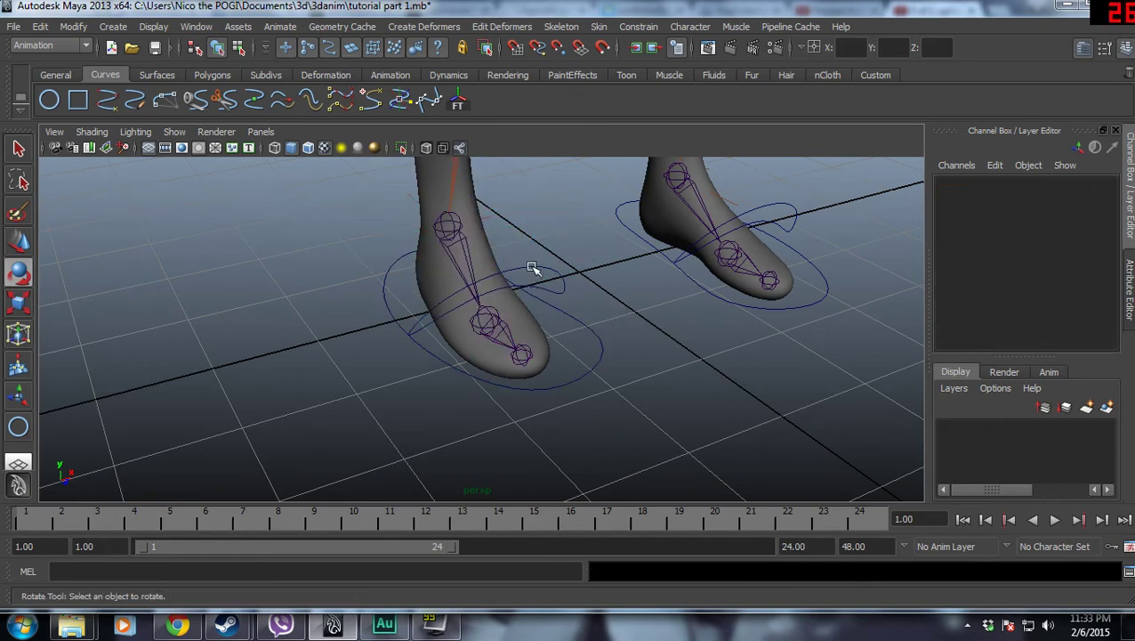
left_click(540, 278)
mouse_move(511, 288)
left_mouse_down()
mouse_move(474, 320)
mouse_move(457, 319)
left_mouse_up()
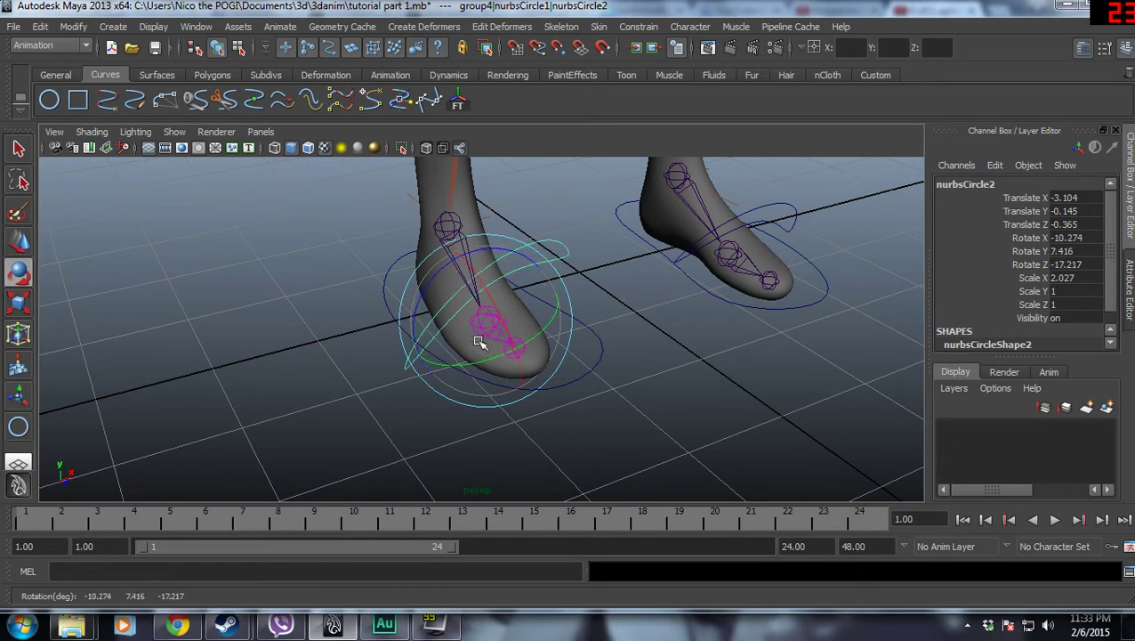
key("ctrl+z")
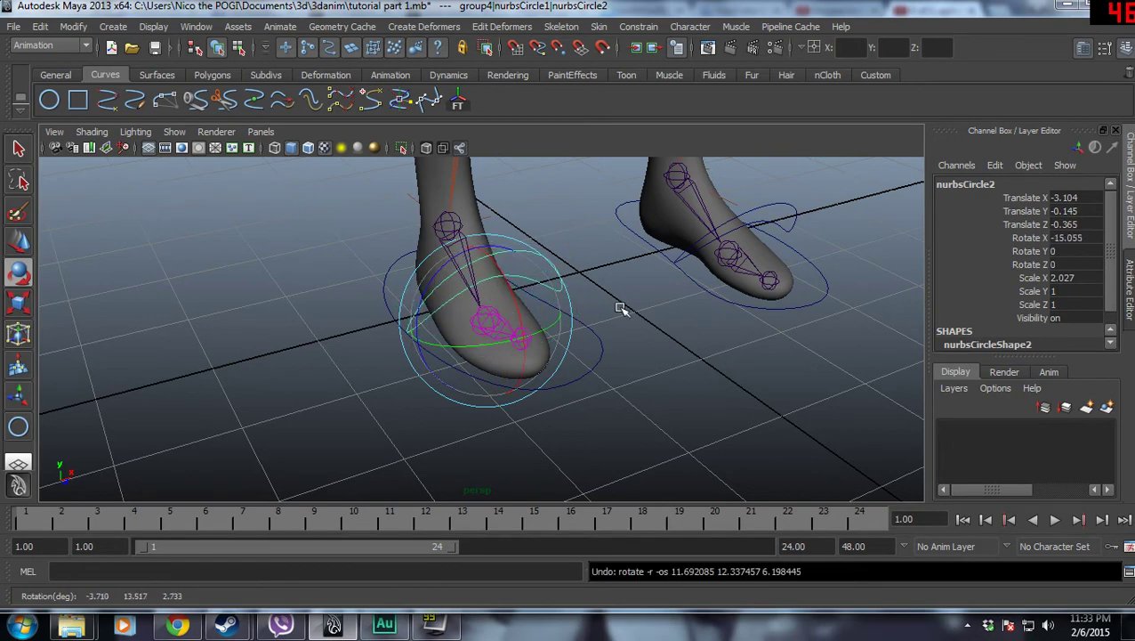
key("ctrl+z")
left_click(681, 382)
scroll(679, 372, "down", 3)
mouse_move(679, 372)
left_mouse_down("alt")
mouse_move(544, 291)
mouse_move(520, 248)
mouse_move(671, 234)
mouse_move(644, 321)
left_mouse_up("alt")
middle_click_drag(644, 321, 641, 386, "alt")
scroll(639, 383, "down", 5)
mouse_move(639, 382)
left_mouse_down("alt")
mouse_move(607, 318)
mouse_move(592, 390)
mouse_move(593, 370)
mouse_move(623, 373)
left_mouse_up("alt")
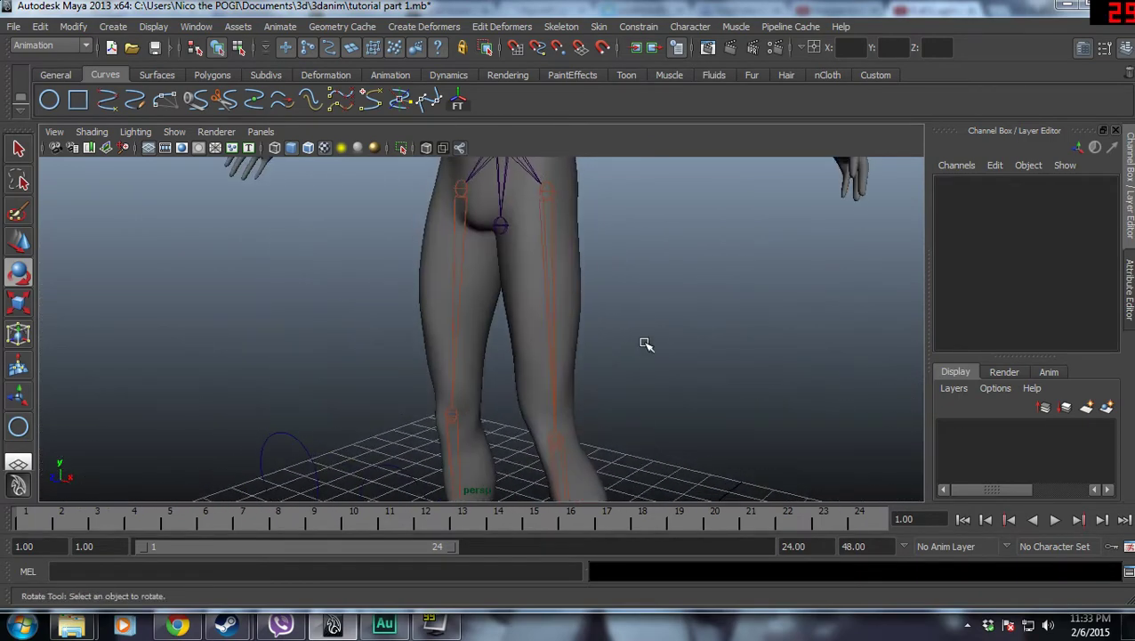
scroll(608, 318, "up", 3)
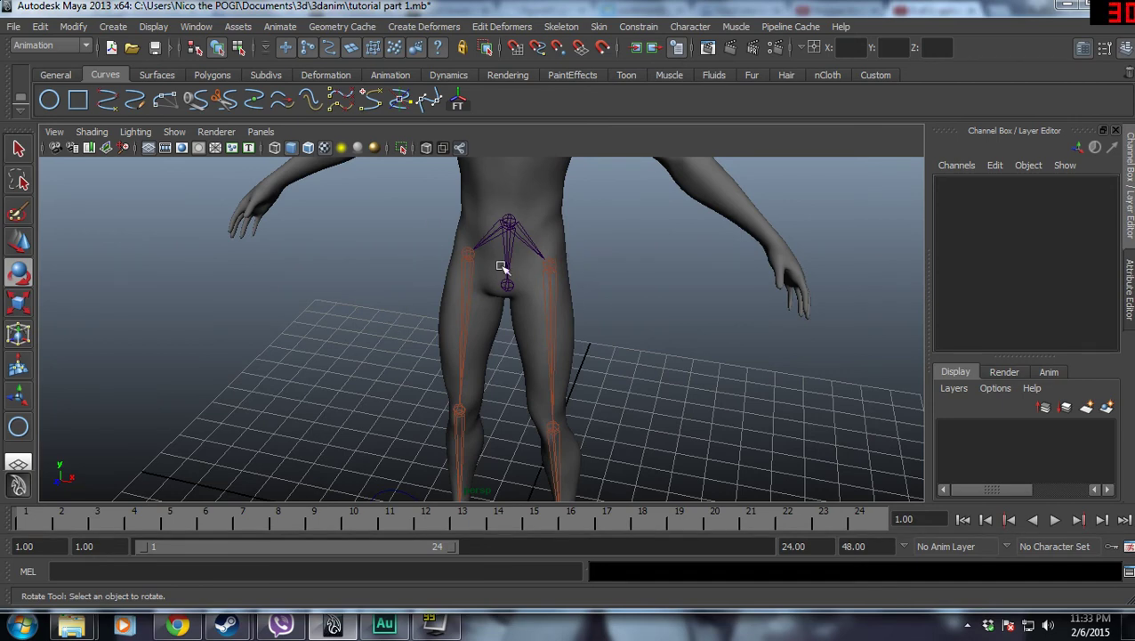
scroll(602, 392, "down", 5)
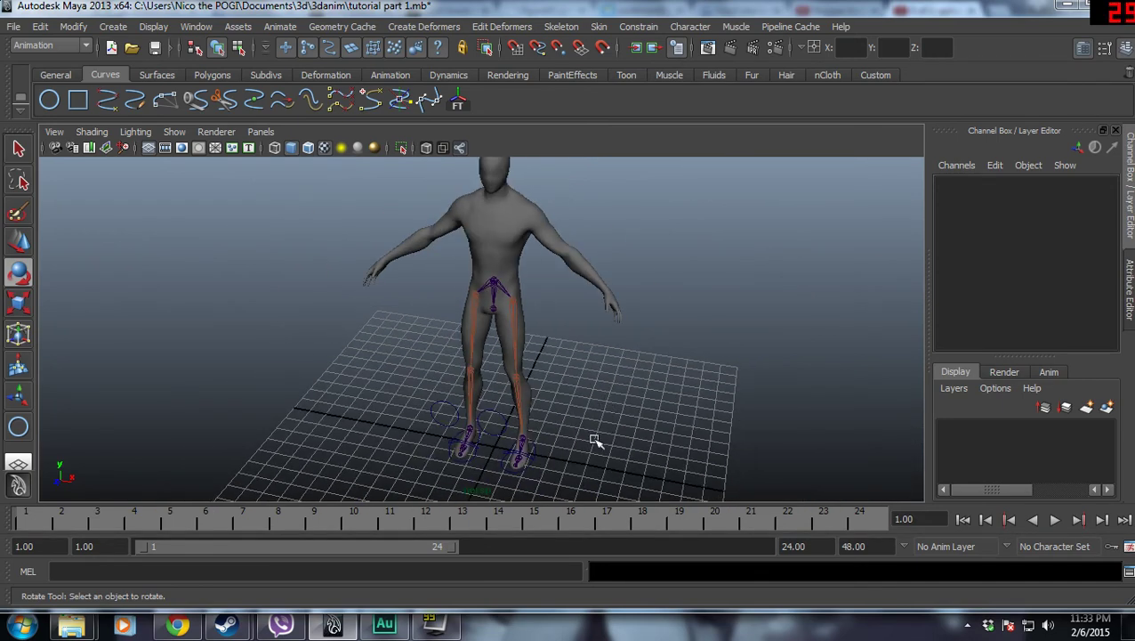
scroll(463, 303, "up", 4)
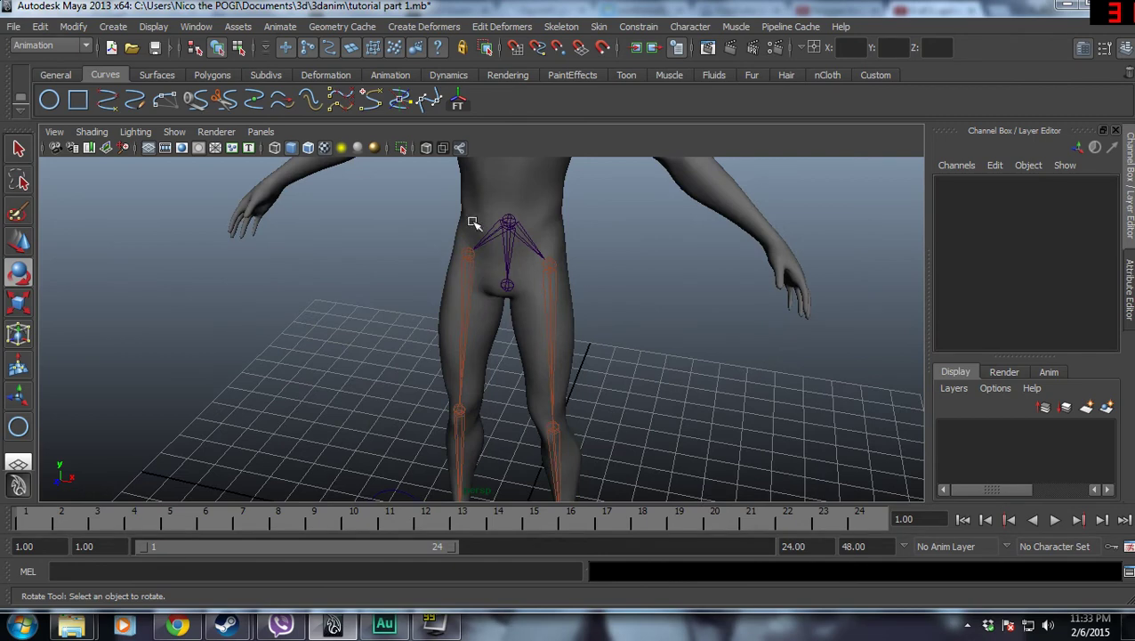
mouse_move(489, 344)
middle_mouse_down("alt")
mouse_move(560, 221)
mouse_move(575, 320)
middle_mouse_up("alt")
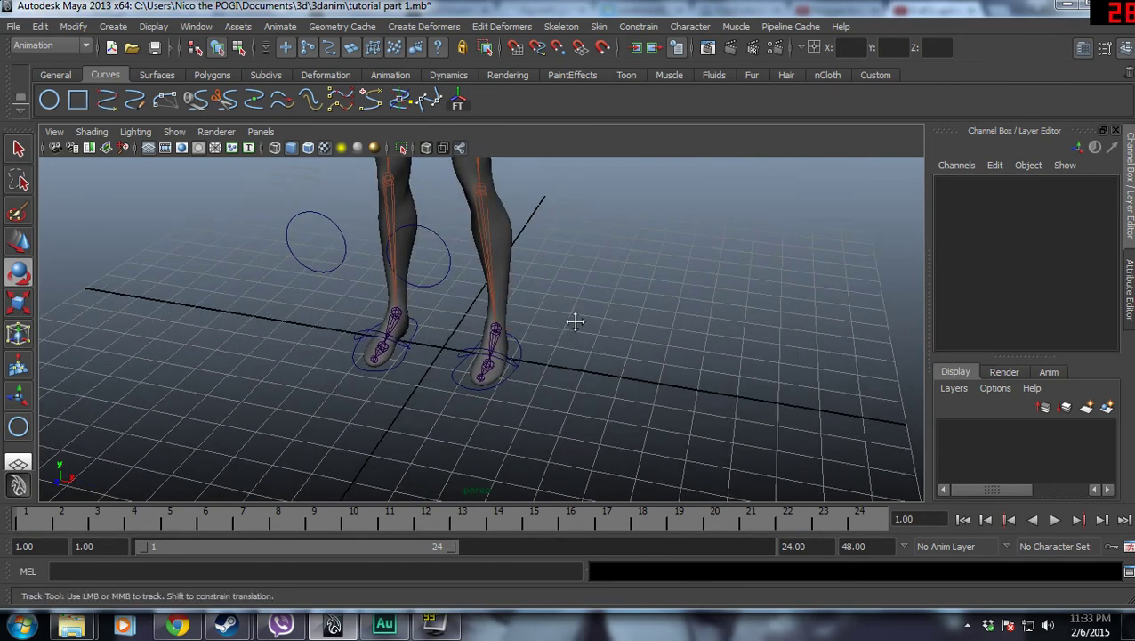
scroll(451, 337, "up", 2)
scroll(446, 338, "up", 4)
mouse_move(447, 337)
left_mouse_down("alt")
mouse_move(522, 456)
mouse_move(538, 404)
mouse_move(497, 347)
mouse_move(339, 407)
left_mouse_up("alt")
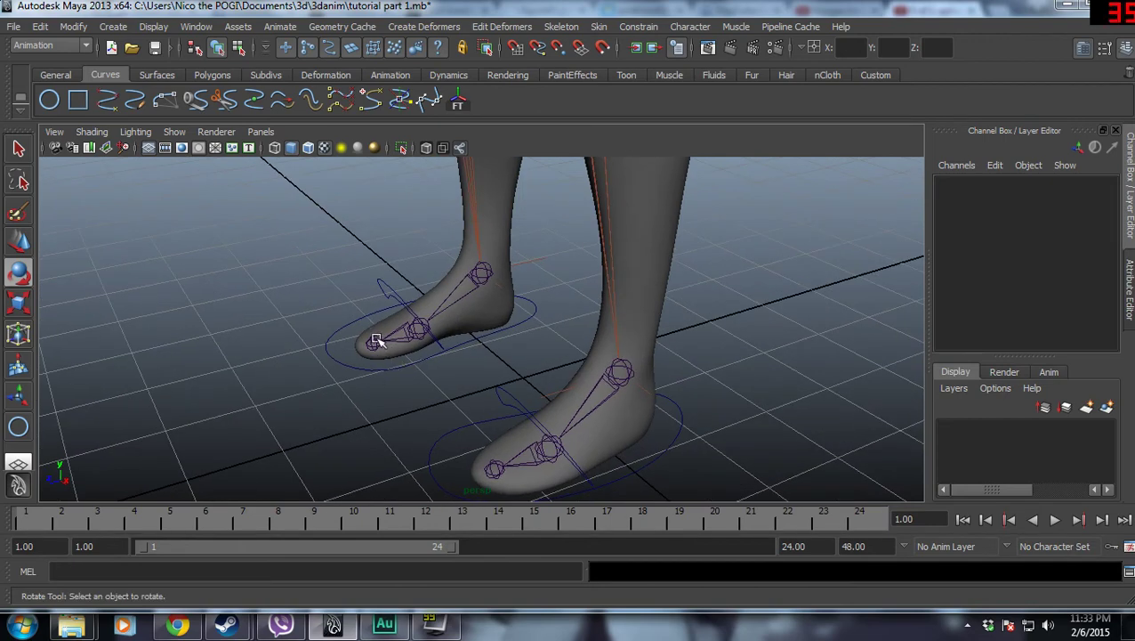